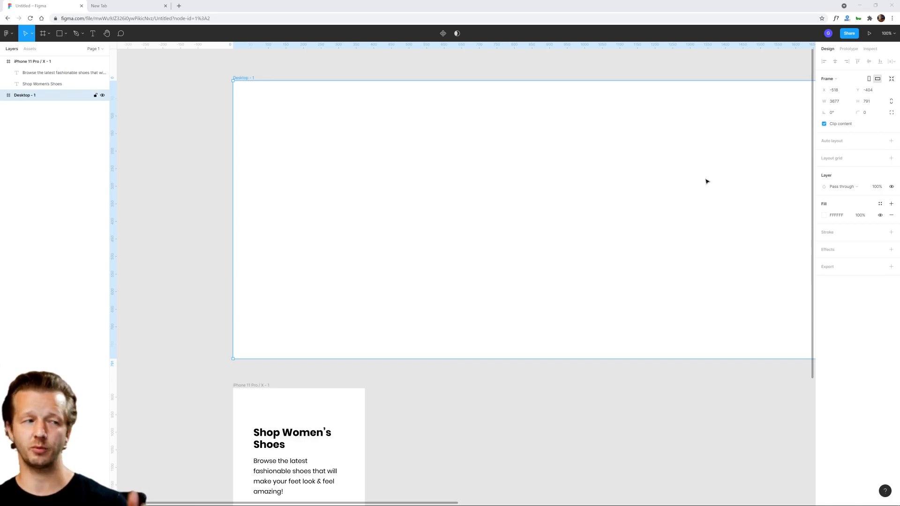
Add the text "Visit our Store" to the upper-left area of the Desktop - 1 frame.
left_click(221, 157)
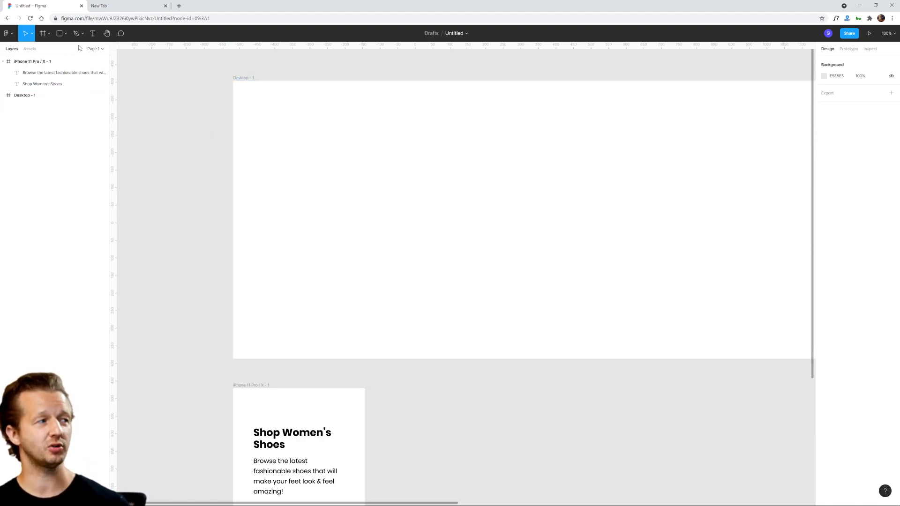
left_click(92, 39)
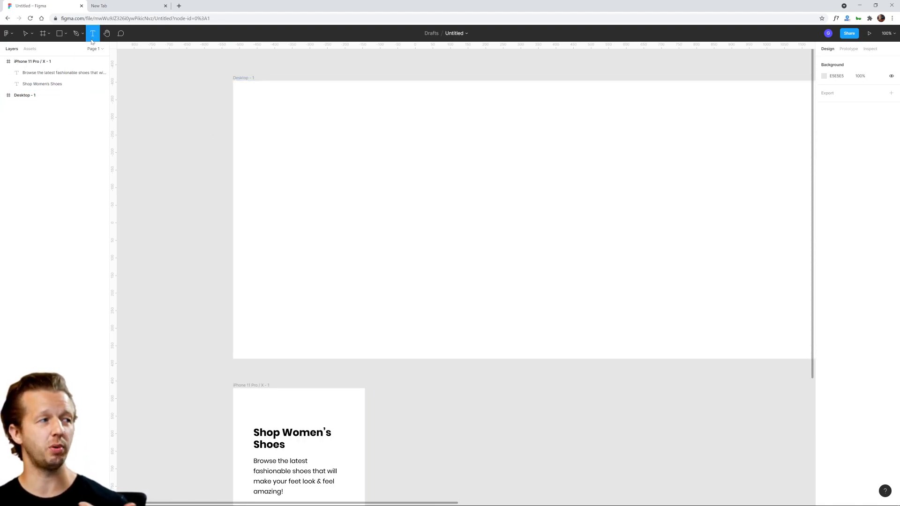
left_click(292, 155)
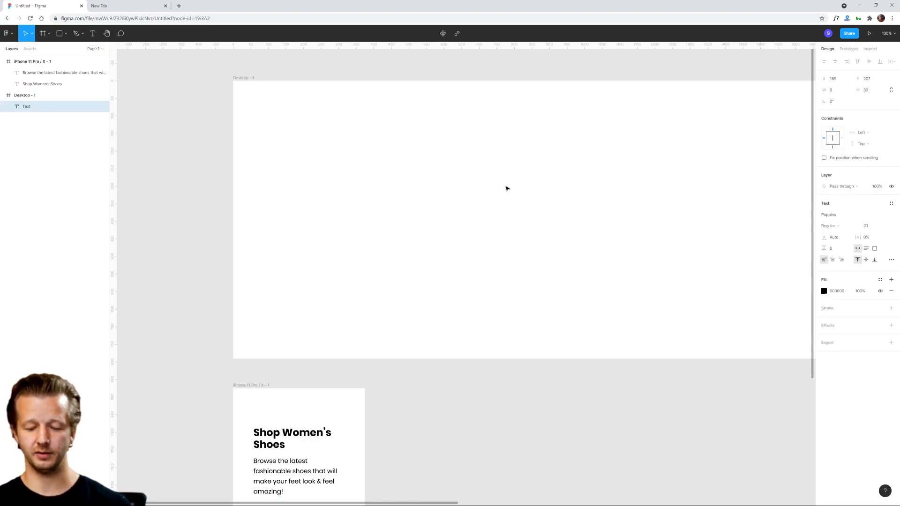
type("Visit our Store")
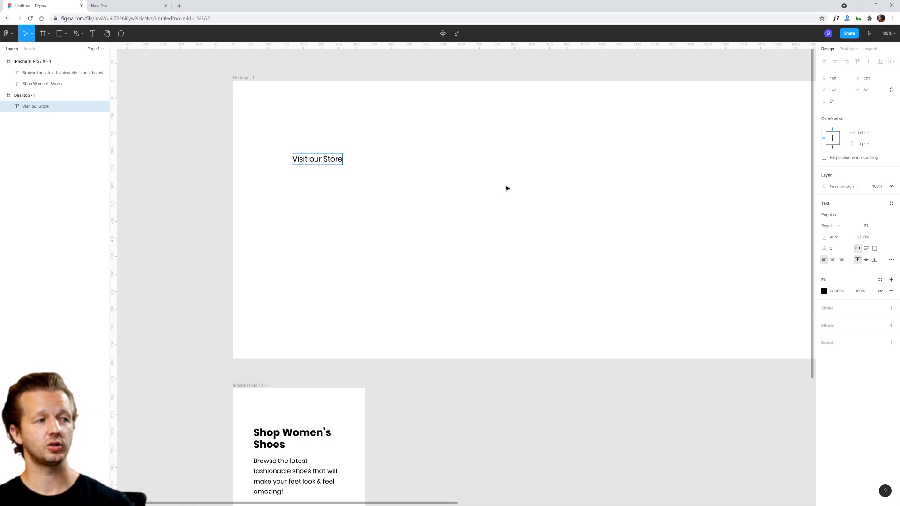
key("Escape")
left_click(506, 188)
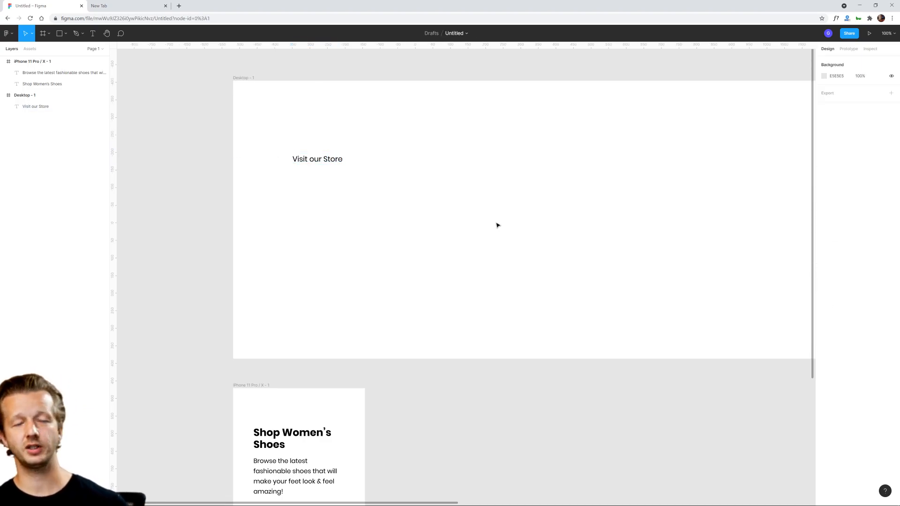
Duplicate the "Visit our Store" text into the iPhone frame, left-aligned below the paragraph at about X 58, Y 356.
scroll(339, 196, "up", 3)
left_click_drag(366, 161, 379, 209)
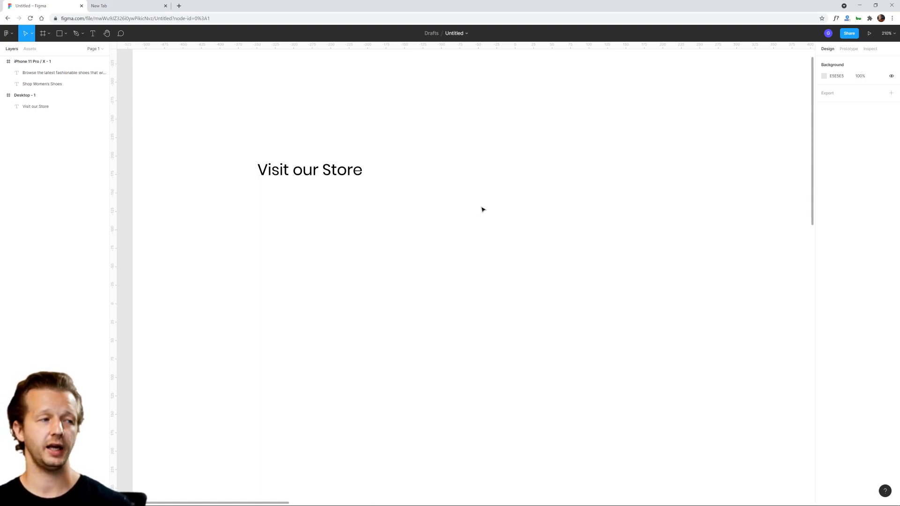
scroll(483, 209, "down", 5)
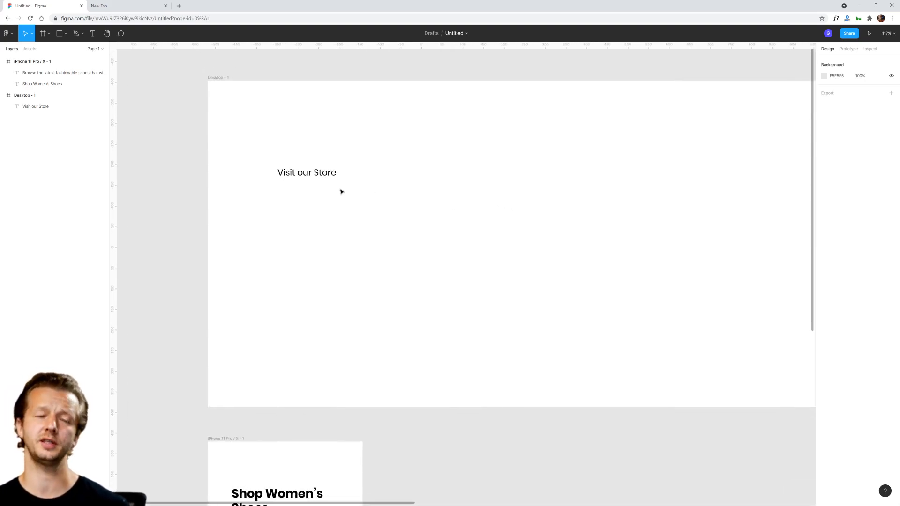
scroll(400, 203, "down", 3)
left_click(315, 146)
left_click_drag(305, 148, 269, 446)
key("ctrl+d")
left_click(411, 435)
Compare the text settings of the heading, paragraph and "Visit our Store" line in the iPhone frame.
scroll(412, 402, "up", 3)
left_click_drag(423, 375, 482, 251)
scroll(395, 284, "up", 2)
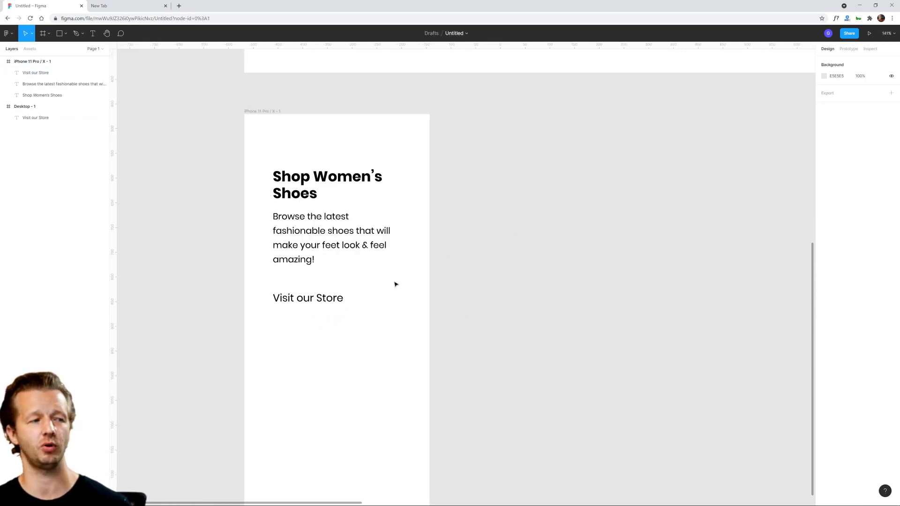
left_click(308, 186)
left_click(311, 229)
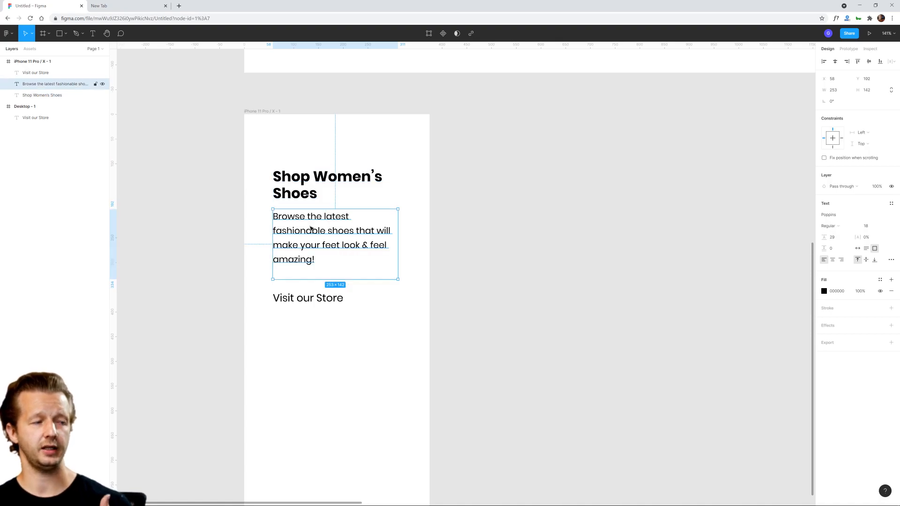
left_click(304, 303)
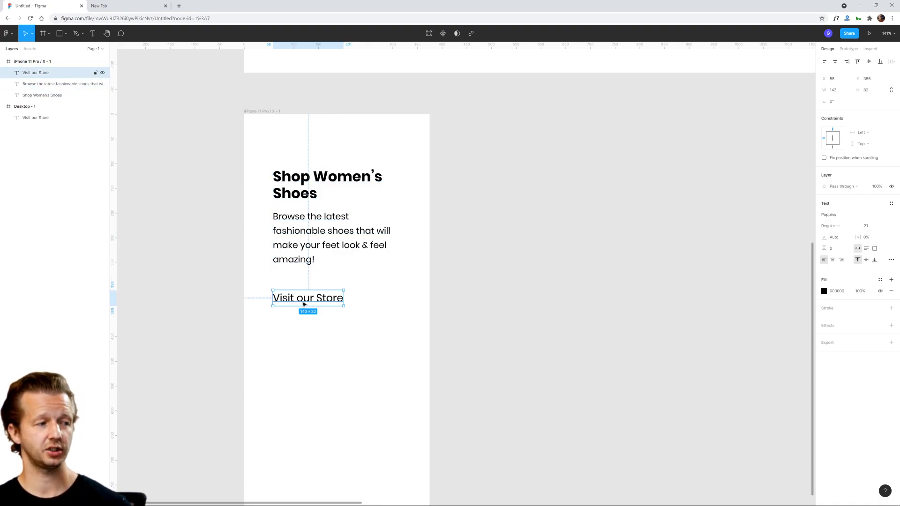
left_click(436, 303)
scroll(466, 276, "down", 5)
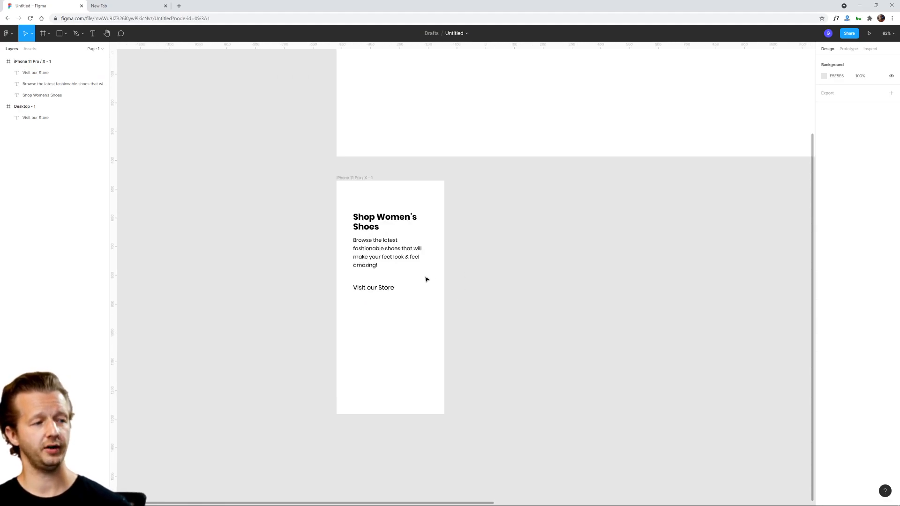
scroll(426, 280, "up", 3)
left_click(360, 294)
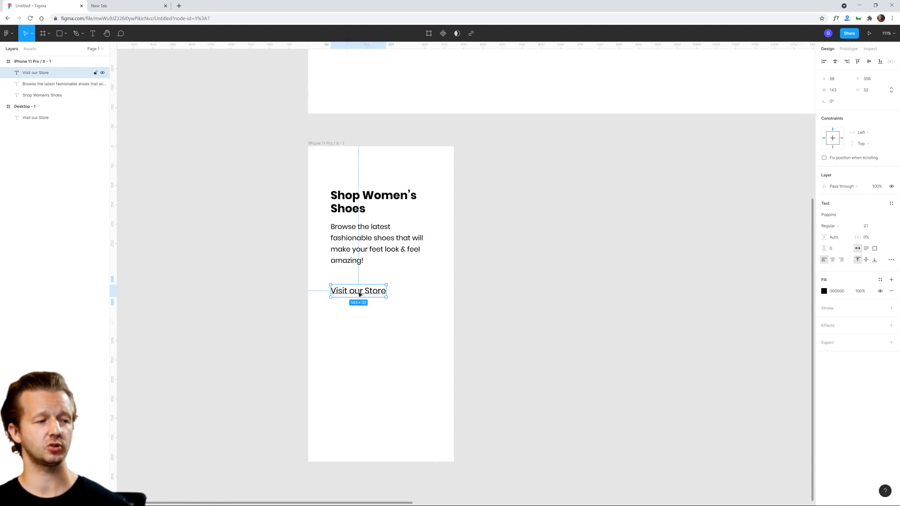
Set the font size of the "Visit our Store" text in the Desktop - 1 frame to 18.
left_click_drag(426, 213, 436, 462)
left_click(380, 160)
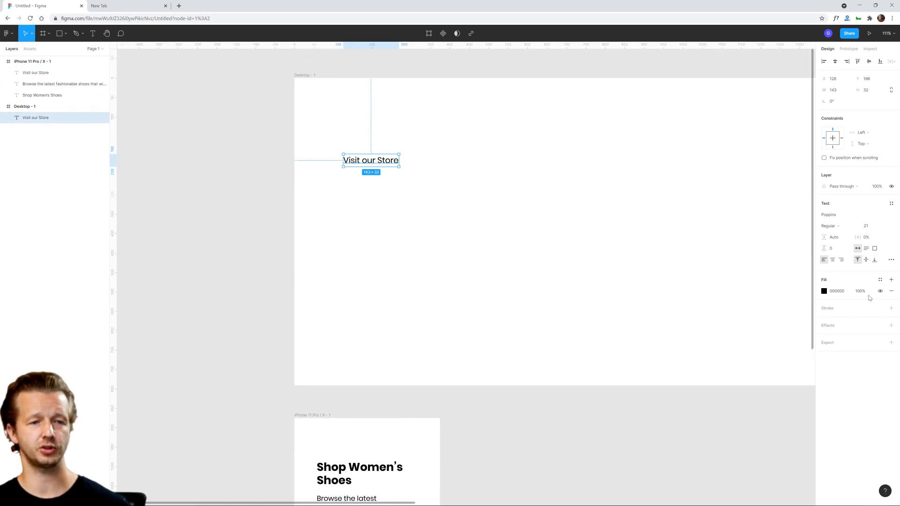
left_click(881, 229)
type("18")
key("Return")
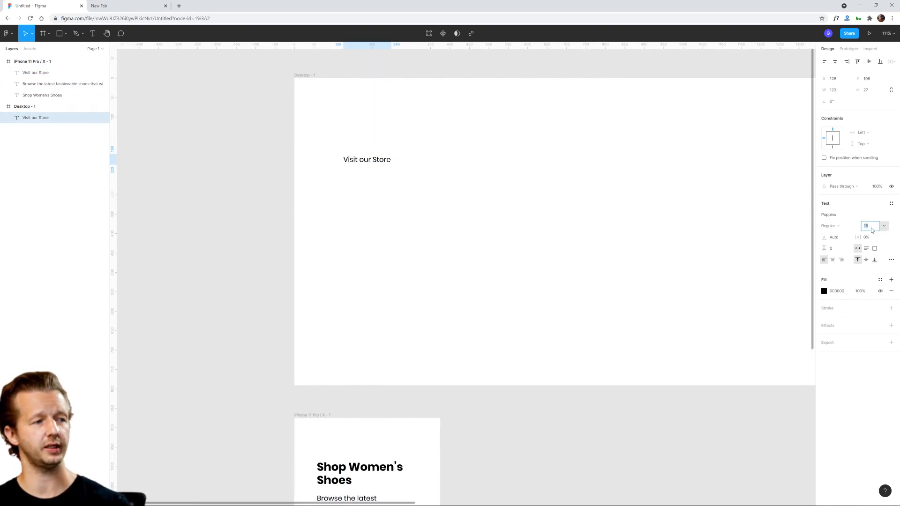
left_click(510, 313)
Set the font size of the "Visit our Store" text in the iPhone frame to 18.
scroll(460, 288, "down", 5)
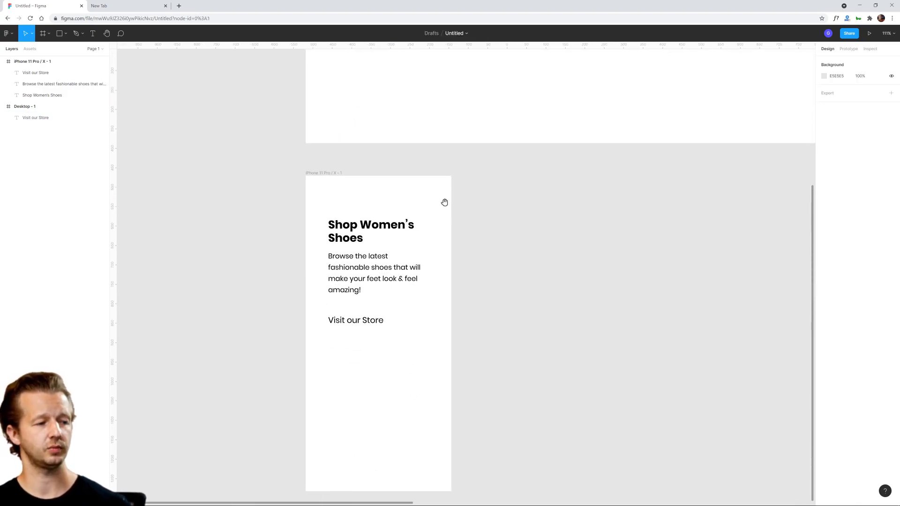
left_click(368, 316)
left_click(867, 227)
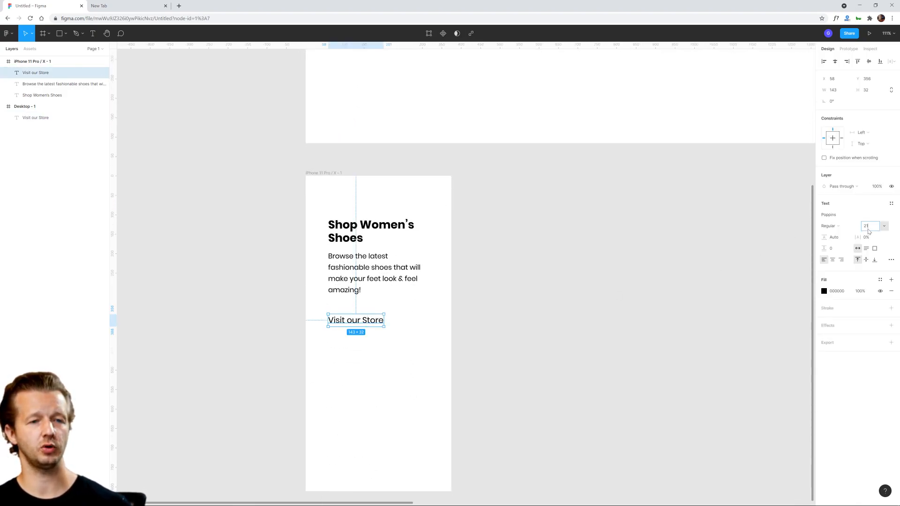
type("18")
key("Return")
left_click(753, 315)
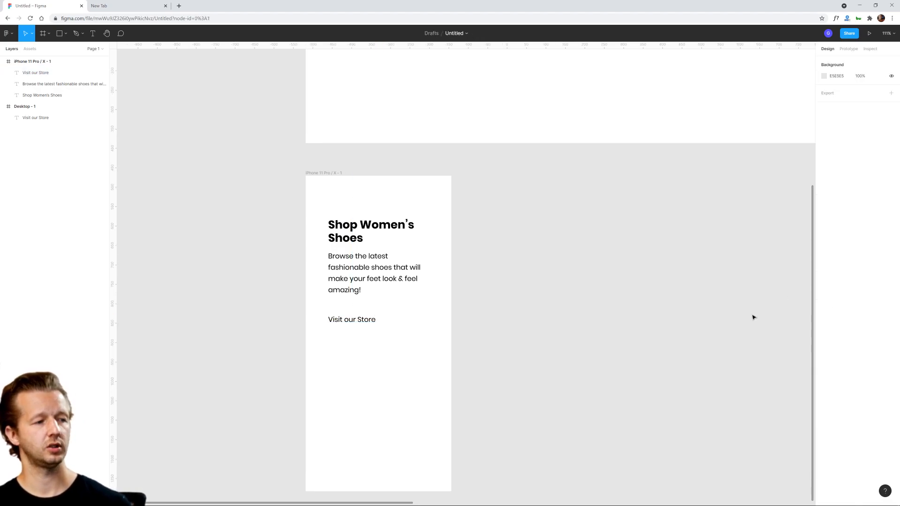
Move the iPhone frame's "Visit our Store" text up closer to the paragraph, to Y 346, keeping its left alignment.
left_click(340, 290)
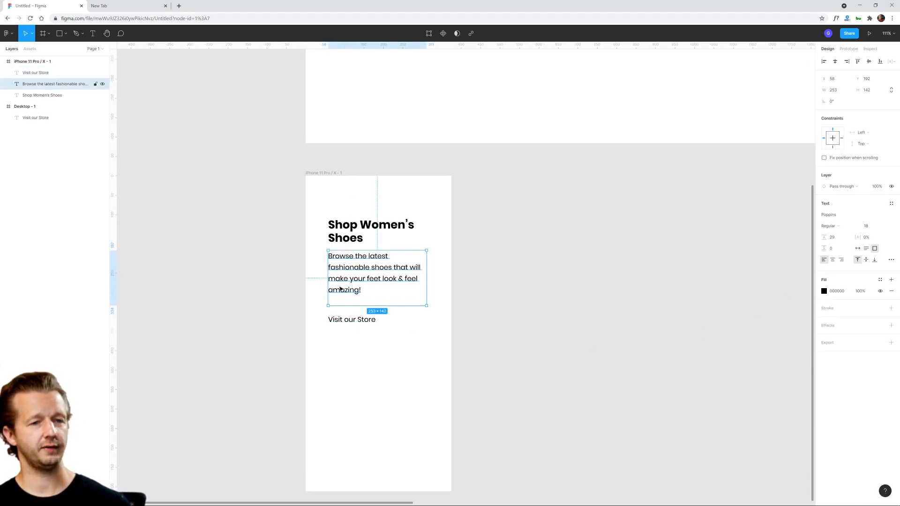
left_click(352, 321)
left_click(454, 320)
left_click_drag(352, 325, 371, 321)
left_click(436, 317)
left_click(370, 277)
Change the fill of the iPhone frame's "Visit our Store" text to a medium blue, about 2F6597.
left_click(367, 316)
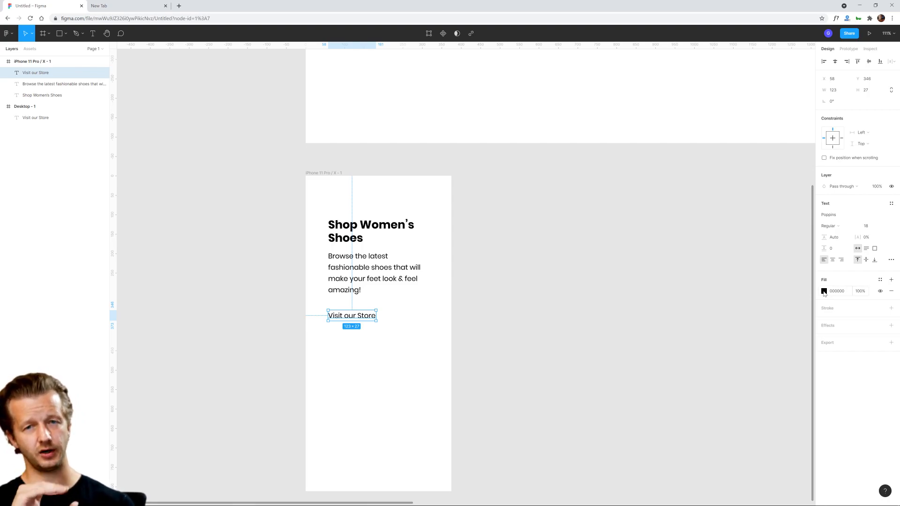
left_click(824, 291)
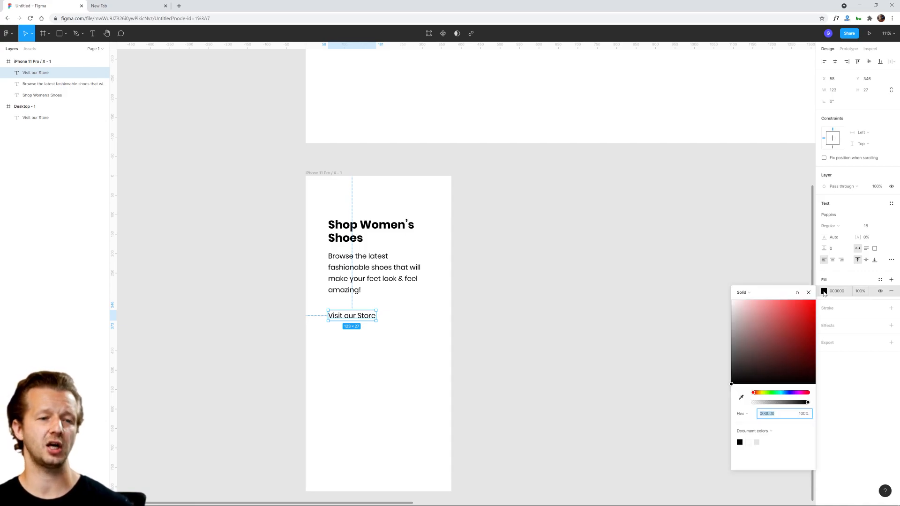
left_click(786, 394)
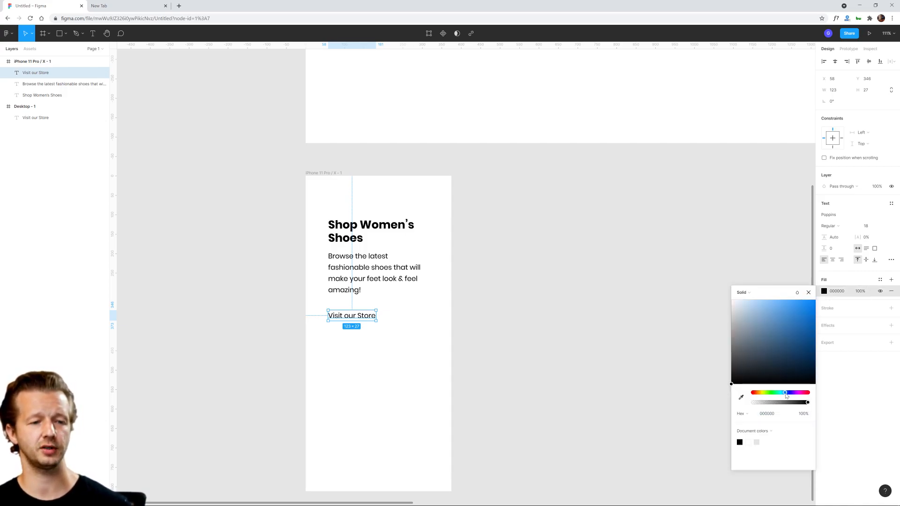
left_click(767, 333)
left_click_drag(770, 336, 791, 340)
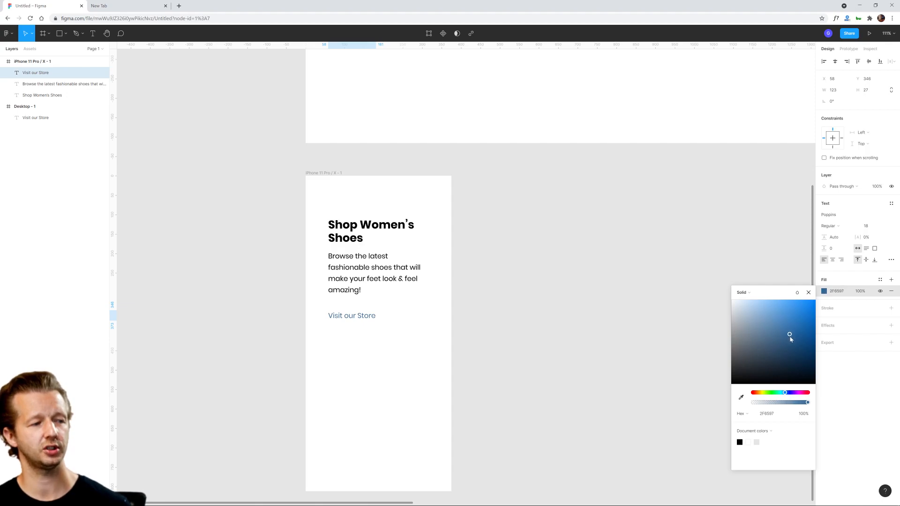
left_click(864, 427)
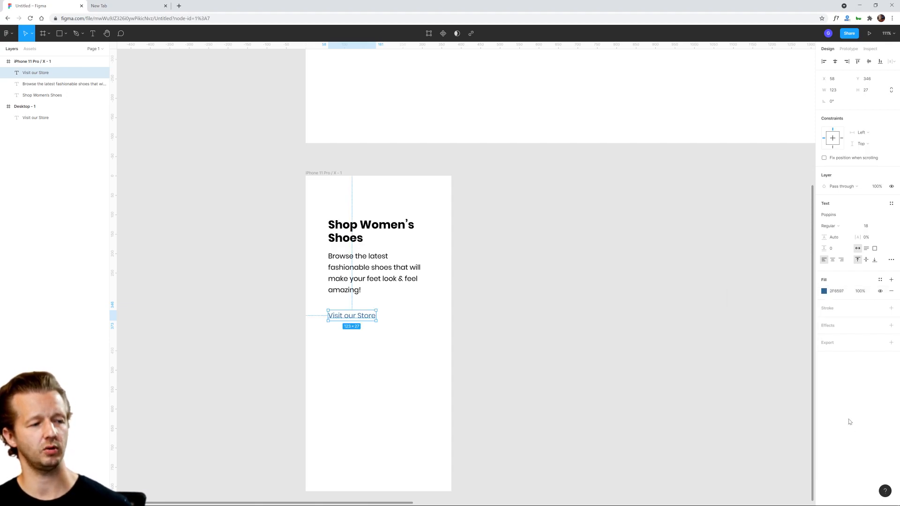
left_click(506, 323)
scroll(347, 334, "up", 3)
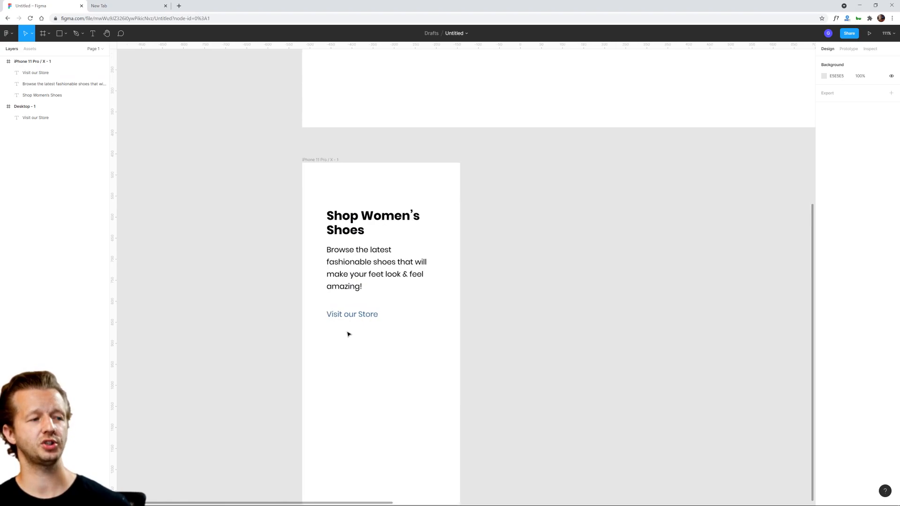
left_click(10, 34)
mouse_move(22, 148)
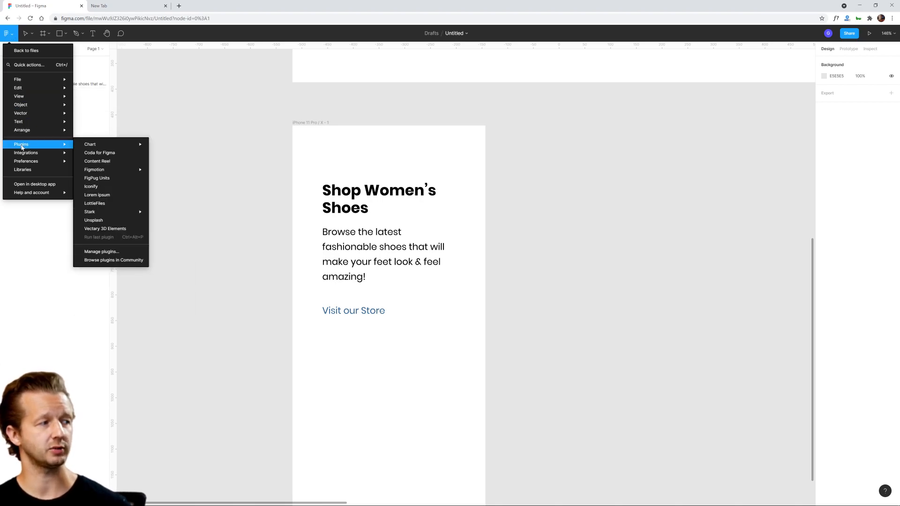
mouse_move(102, 213)
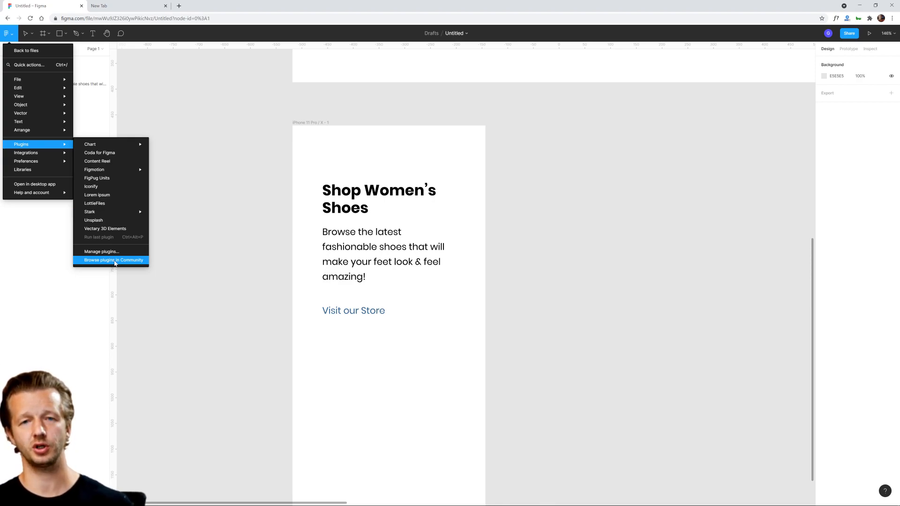
mouse_move(136, 211)
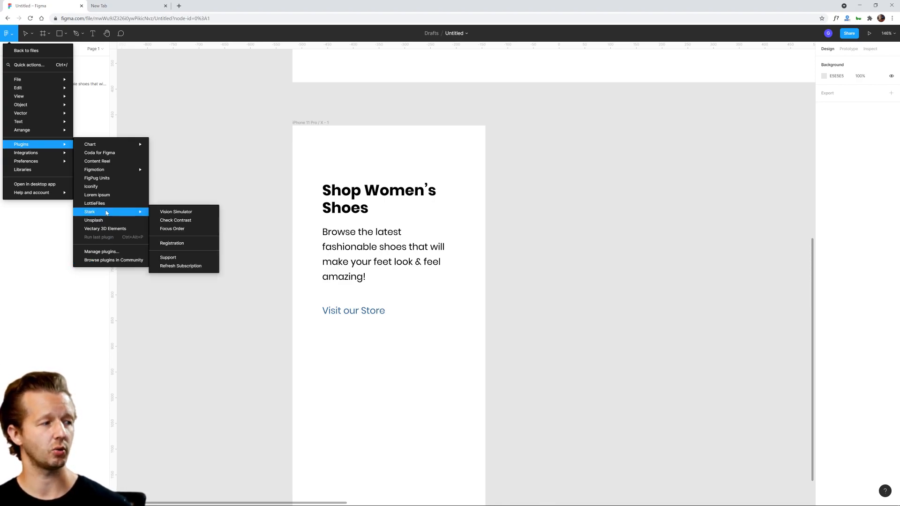
left_click(374, 321)
Check the contrast of the blue "Visit our Store" text against its background with the Stark plugin, and close the checker.
left_click(373, 311)
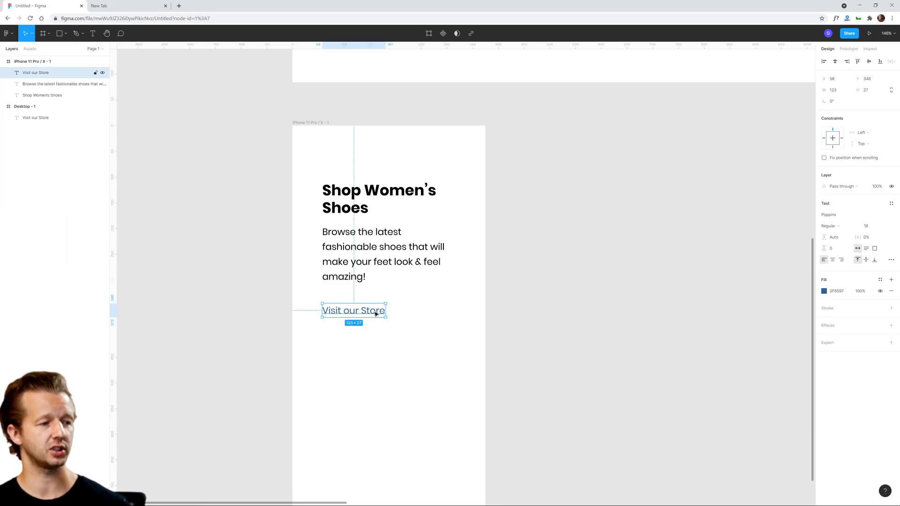
left_click(9, 33)
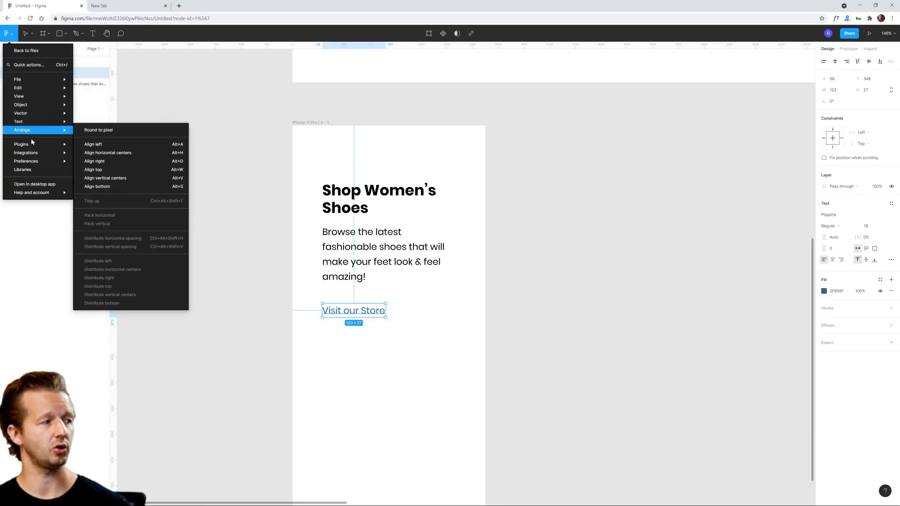
mouse_move(31, 140)
mouse_move(117, 212)
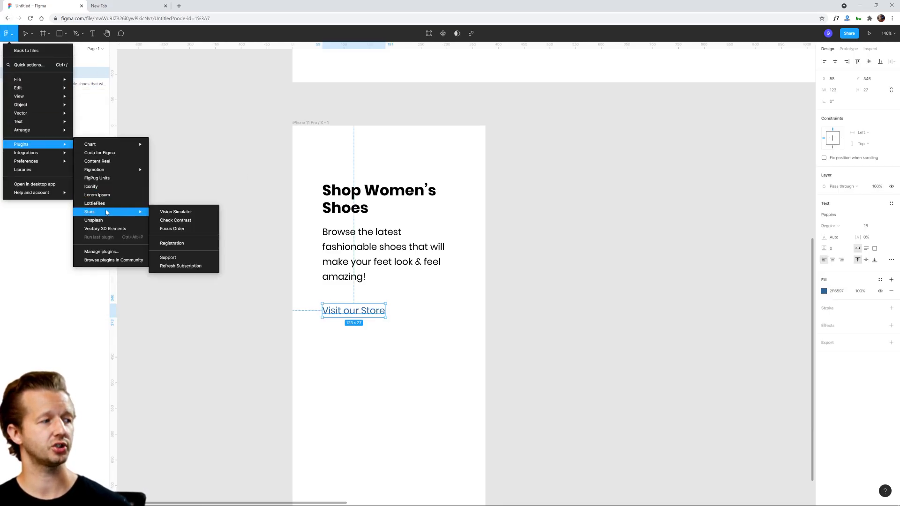
left_click(183, 222)
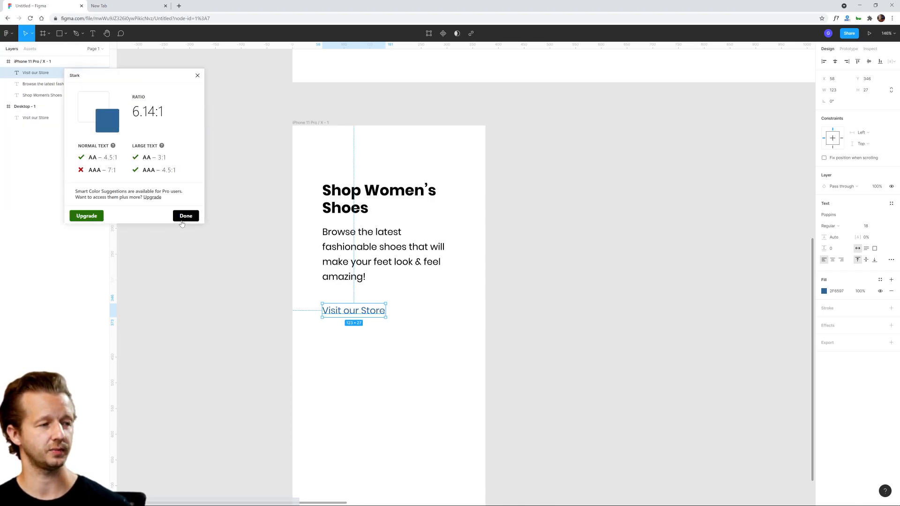
left_click_drag(124, 79, 210, 97)
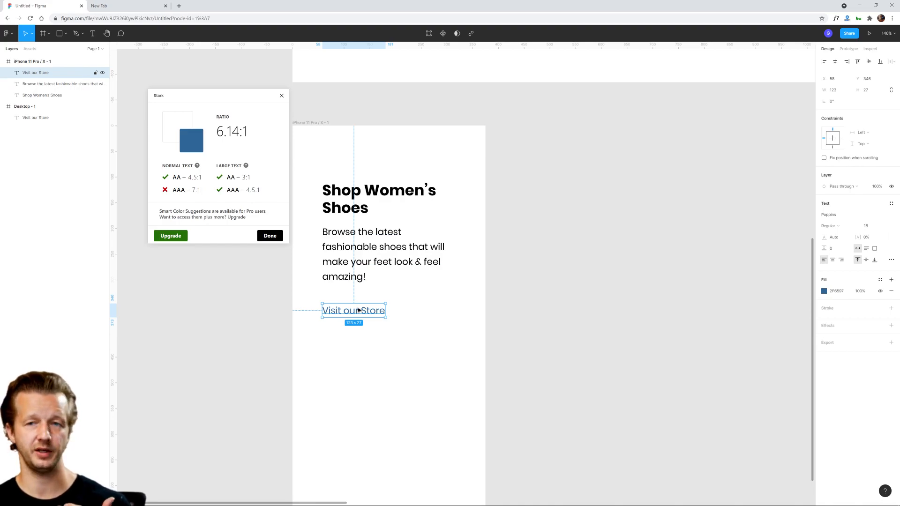
left_click(482, 309)
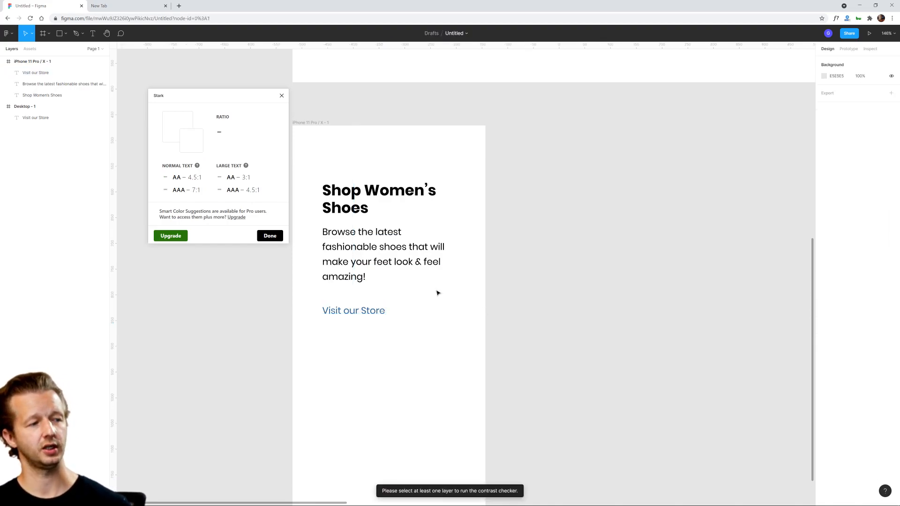
left_click(282, 96)
scroll(512, 230, "down", 5, "ctrl")
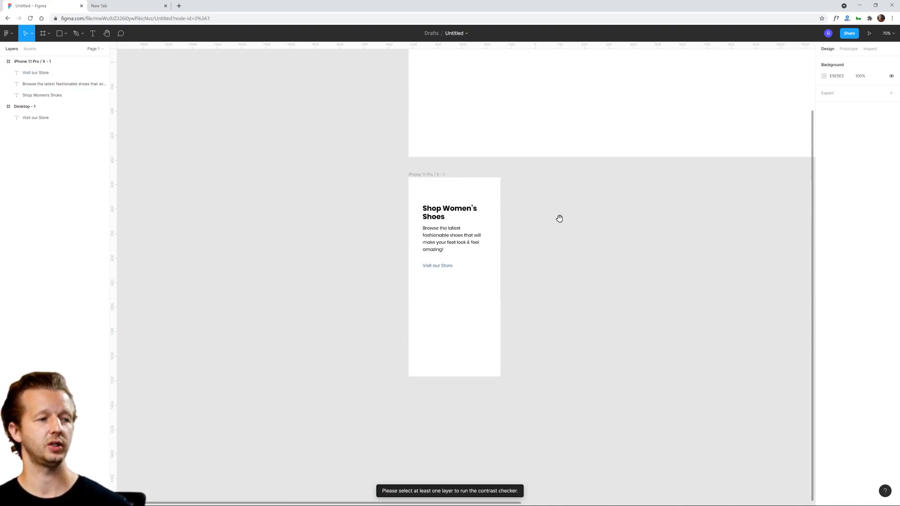
scroll(469, 263, "right", 3)
scroll(329, 331, "up", 3, "ctrl")
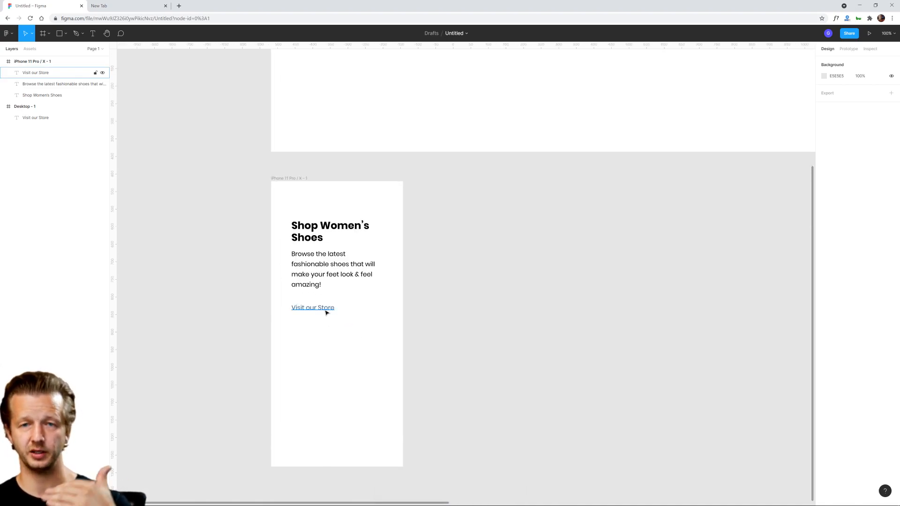
Duplicate the "Visit our Store" text in the Desktop frame and place the copy beside the original at X 352, Y 196.
scroll(437, 283, "down", 2, "ctrl")
left_click_drag(464, 268, 339, 421)
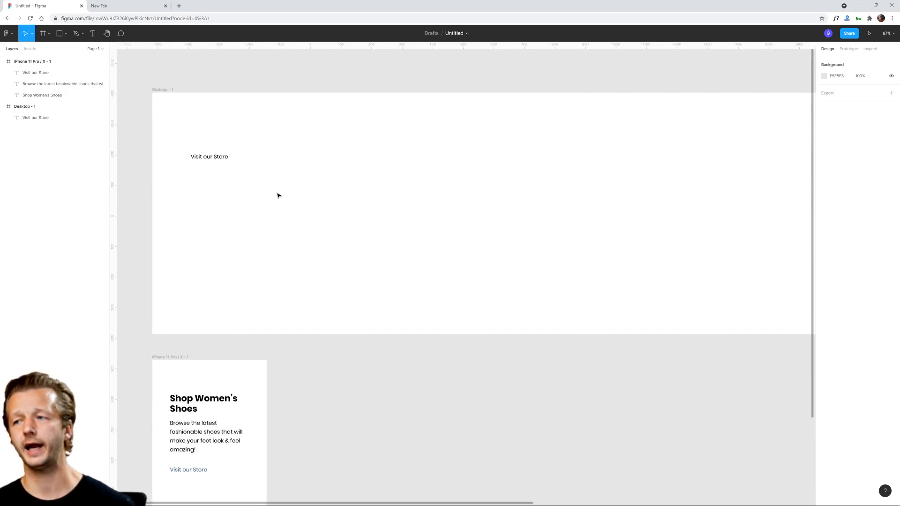
left_click(218, 156)
key("ctrl+d")
left_click_drag(216, 156, 284, 159)
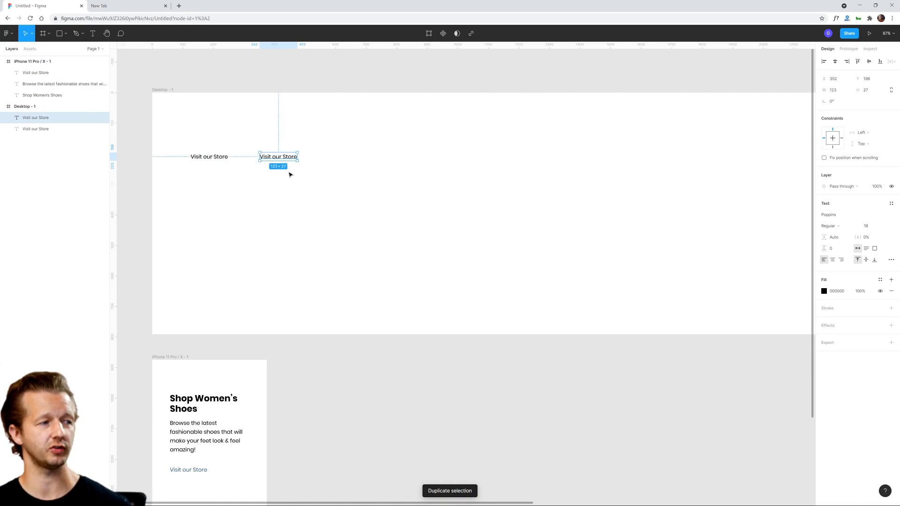
left_click(235, 162)
Draw a rectangle about 146 × 42 around the duplicated "Visit our Store" text and place it beneath that text in the layer order.
scroll(235, 162, "up", 5, "ctrl")
scroll(267, 139, "up", 2)
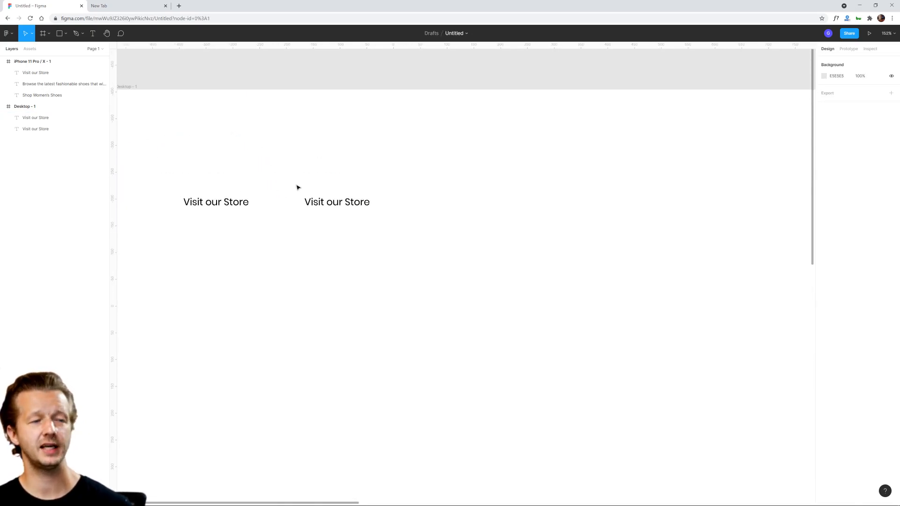
scroll(297, 185, "up", 2, "ctrl")
left_click(59, 32)
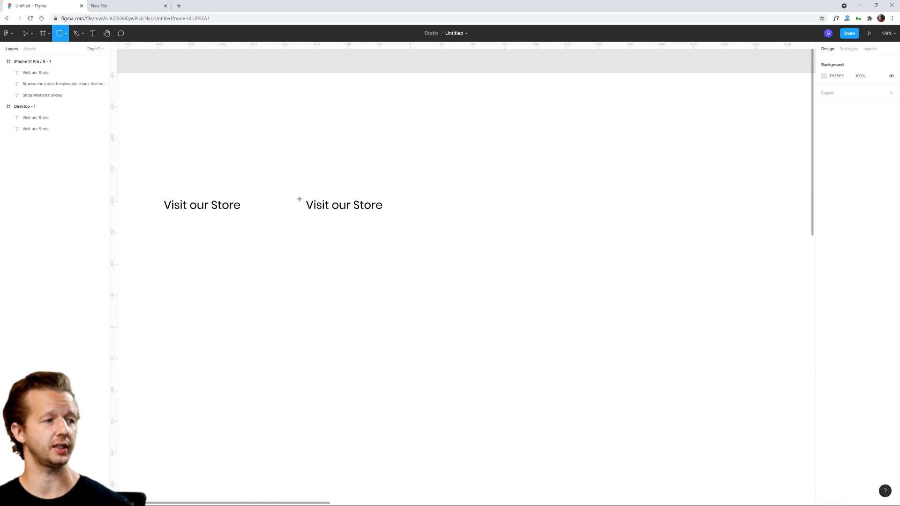
left_click_drag(297, 193, 390, 221)
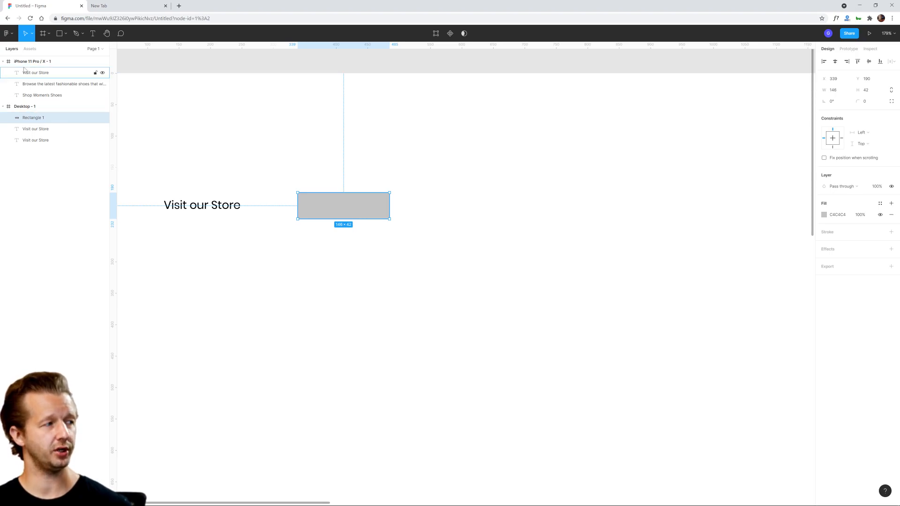
mouse_move(42, 117)
left_mouse_down()
mouse_move(41, 145)
mouse_move(44, 135)
left_mouse_up()
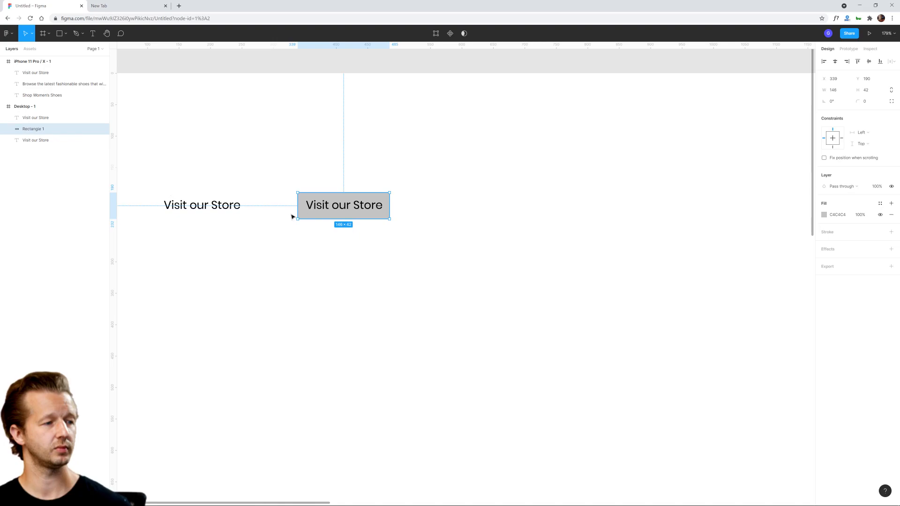
Nudge the grey rectangle to X 339, Y 188 so it sits evenly behind the duplicated text.
left_click_drag(368, 219, 370, 217)
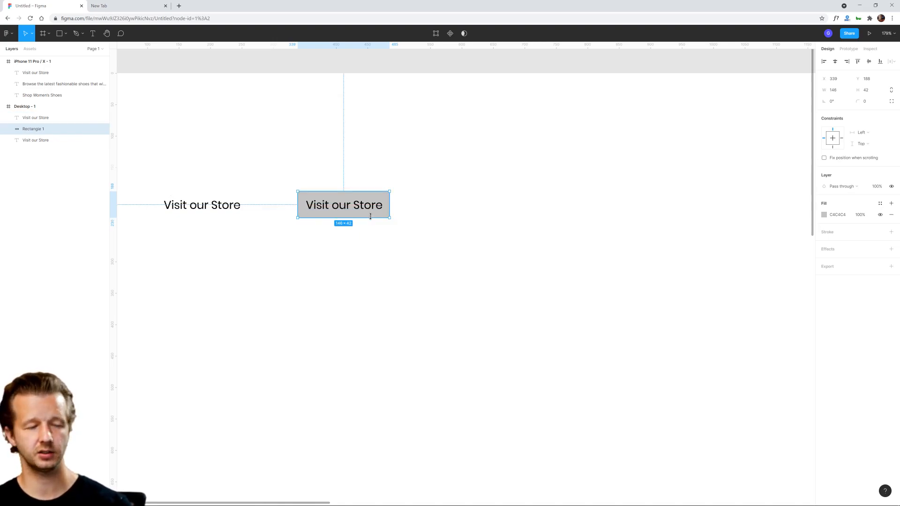
key("Right")
key("Right")
key("Up")
key("Left")
key("Left")
key("Left")
key("Right")
scroll(345, 218, "up", 5)
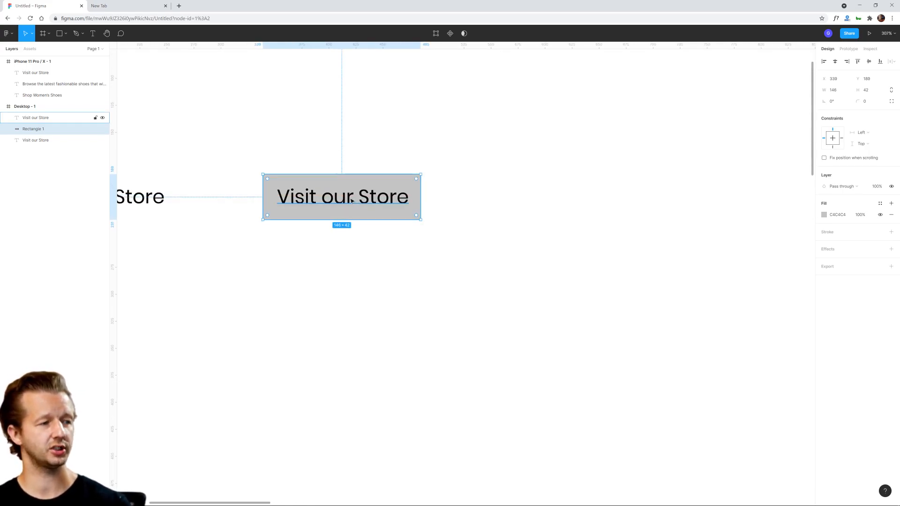
Nudge the button's "Visit our Store" text to X 350, Y 196 to centre it on the rectangle.
left_click(348, 200)
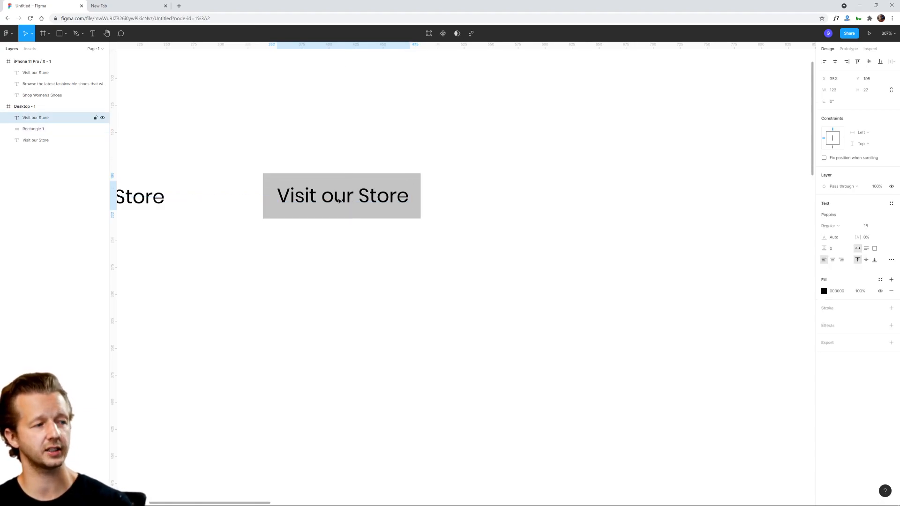
key("Up")
key("Up")
key("Down")
key("Down")
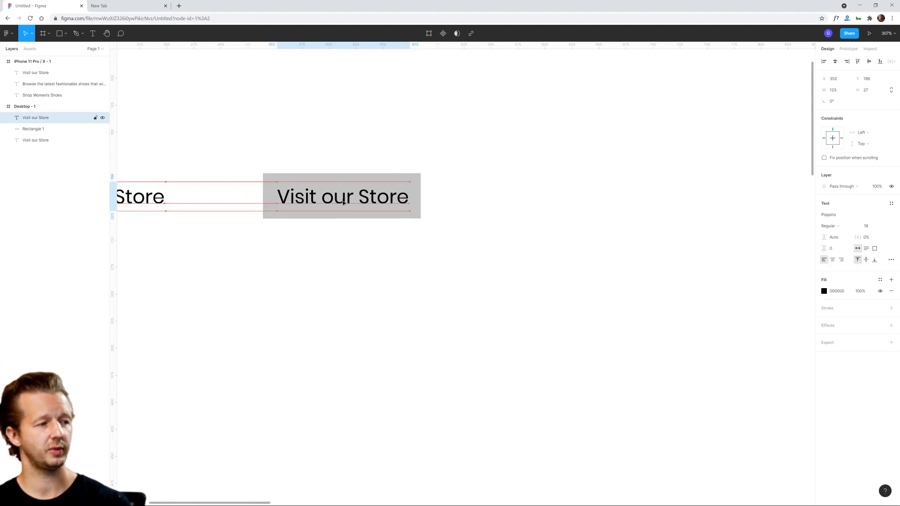
key("Left")
key("Left")
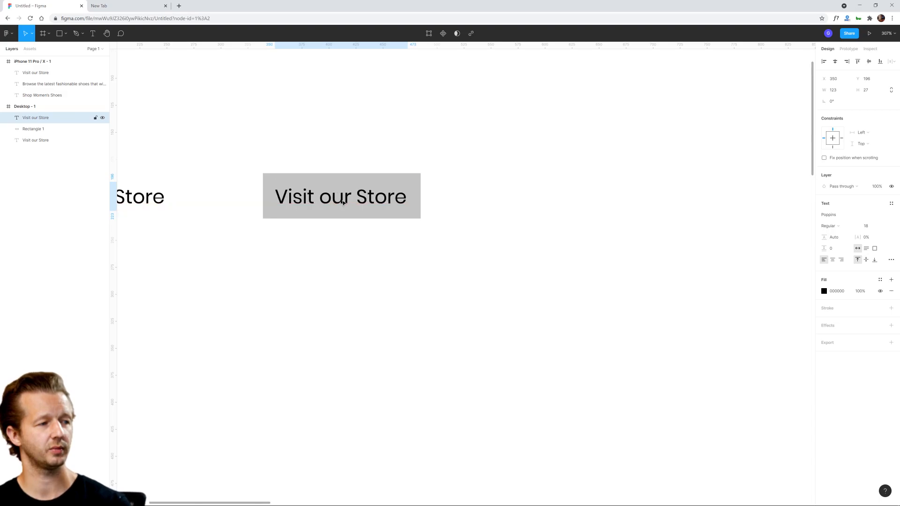
left_click(332, 179, "shift")
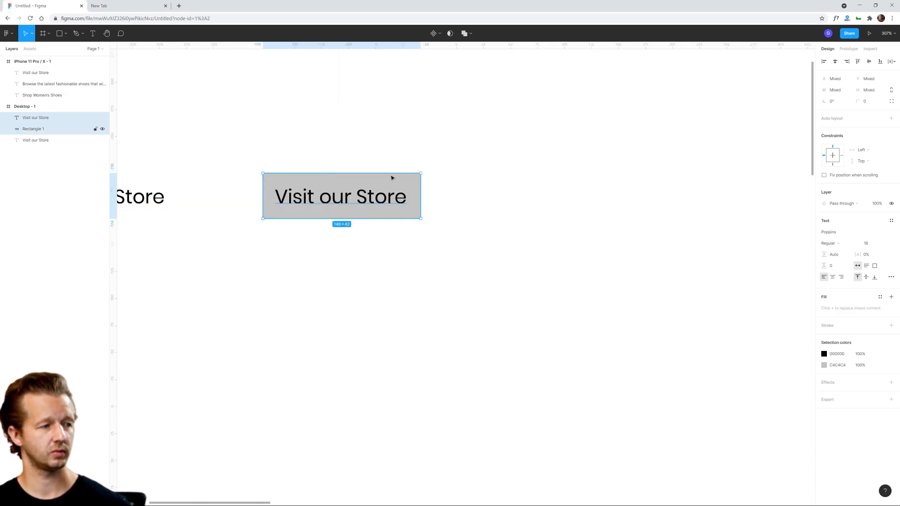
left_click(424, 154)
Change the button rectangle's fill to the document's medium blue, 2F6597.
scroll(471, 172, "down", 3)
left_click(444, 176)
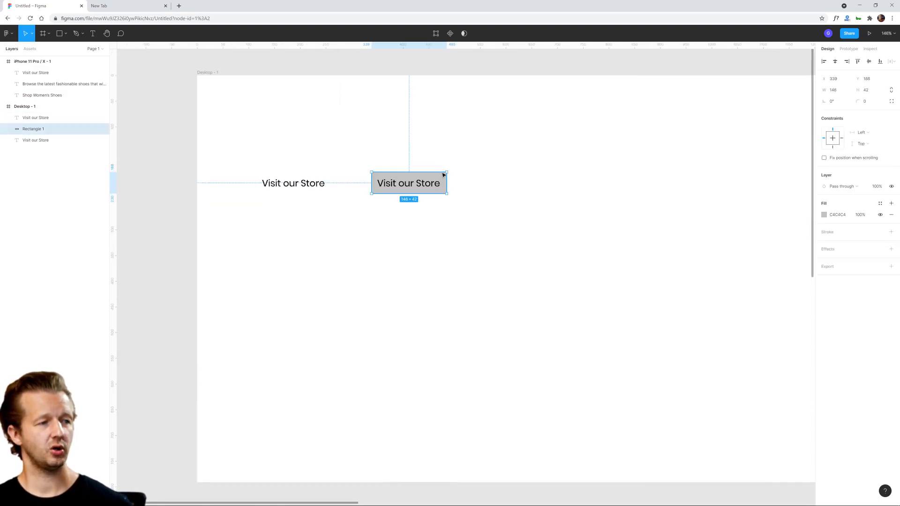
left_click(824, 216)
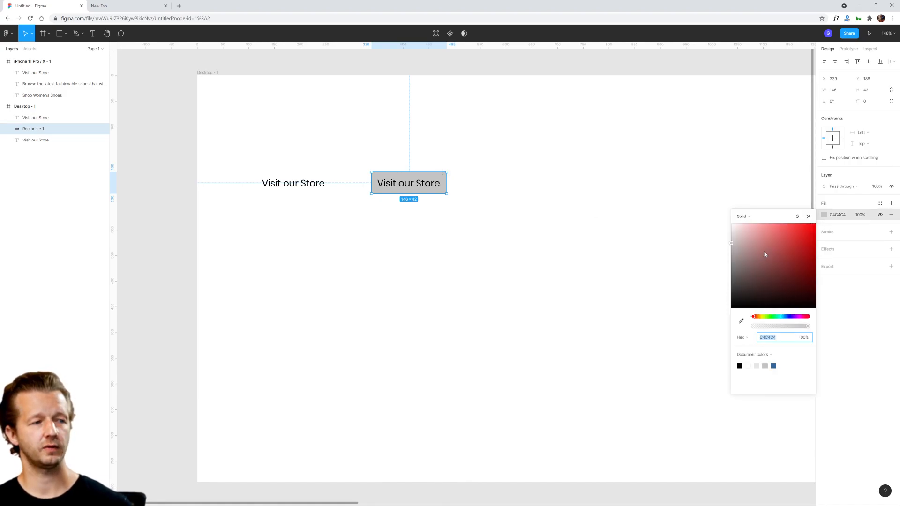
left_click(774, 365)
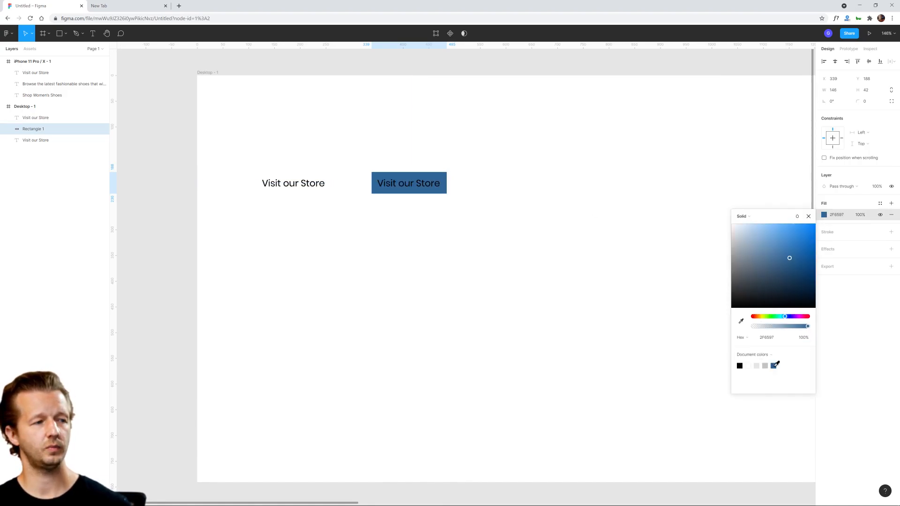
left_click(510, 228)
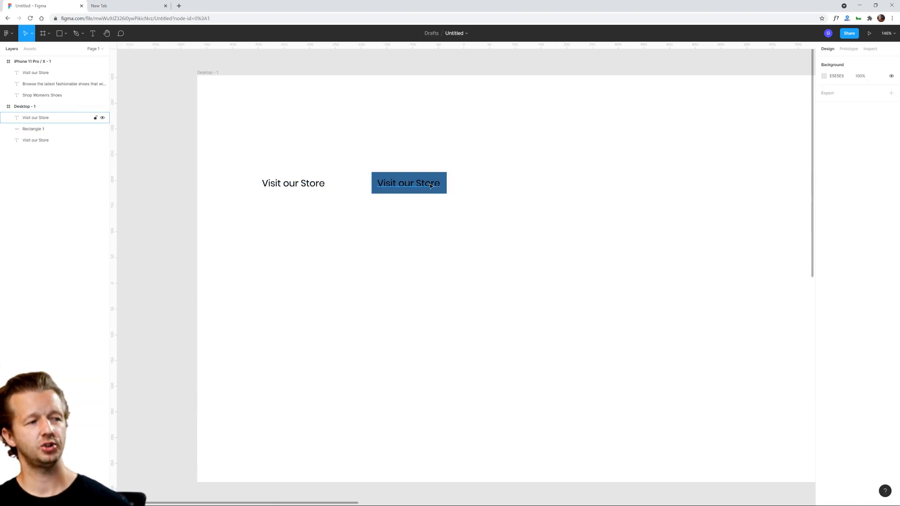
Check the contrast of the black button text against its blue rectangle with the Stark plugin, and read the large-text size requirement.
scroll(420, 189, "up", 5)
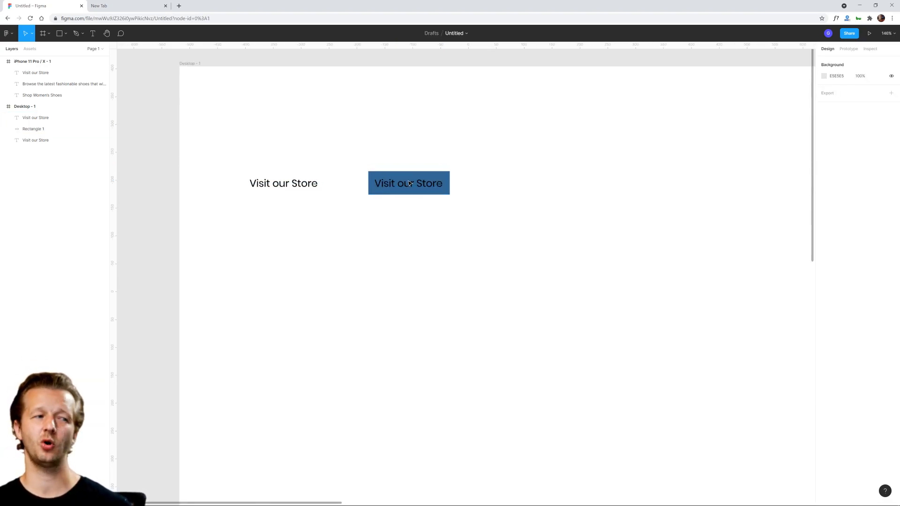
left_click(412, 188)
left_click(465, 169, "shift")
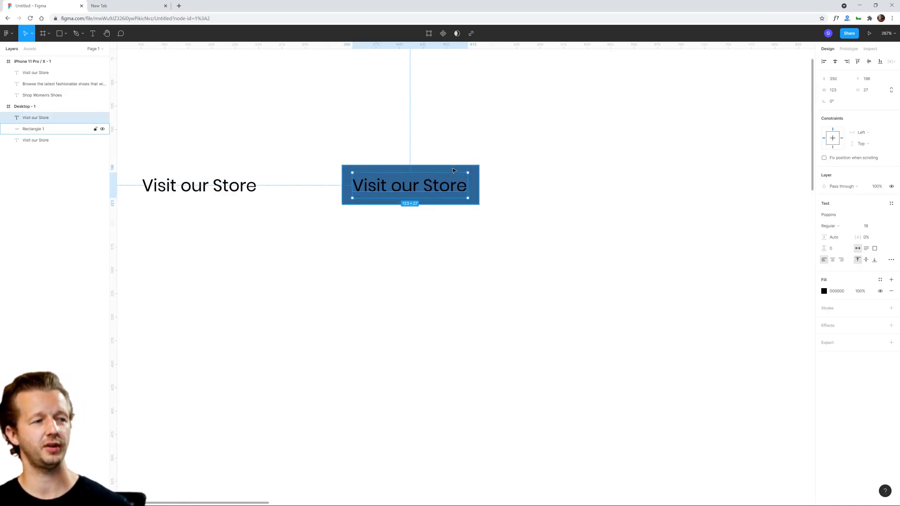
left_click(12, 34)
mouse_move(42, 144)
mouse_move(106, 216)
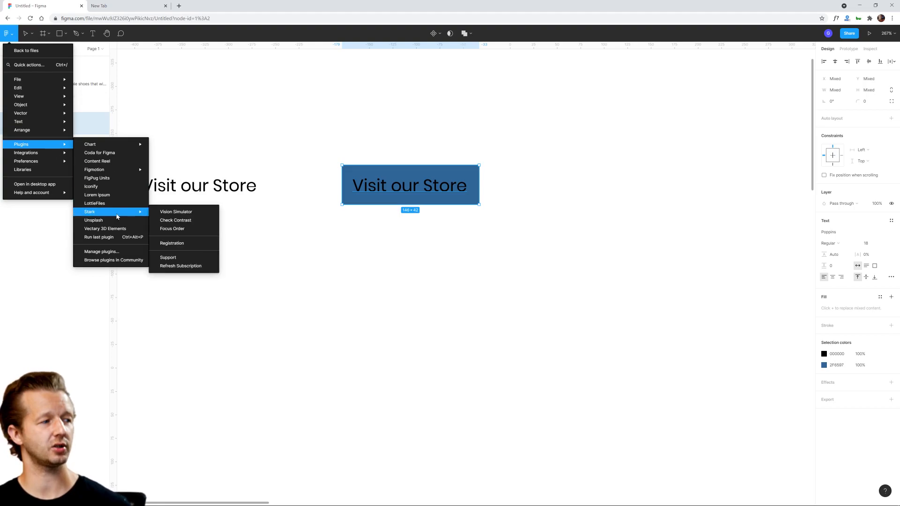
left_click(178, 221)
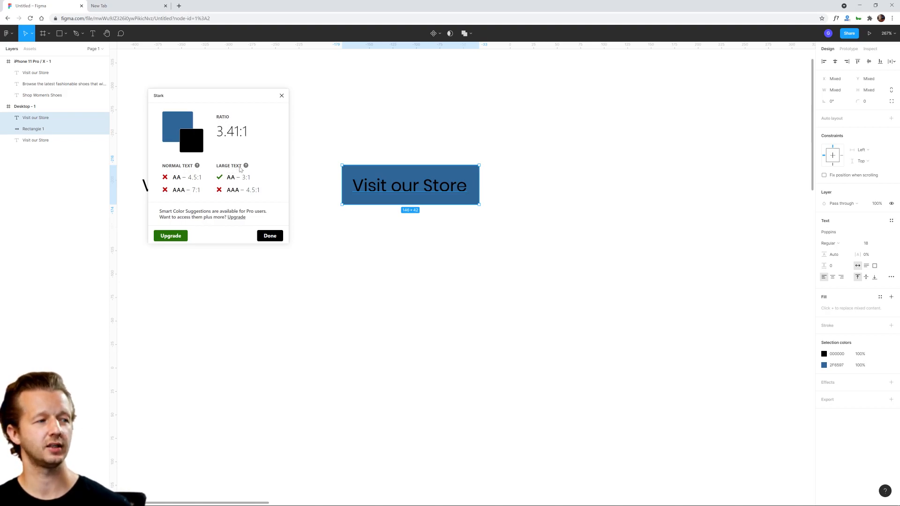
mouse_move(246, 168)
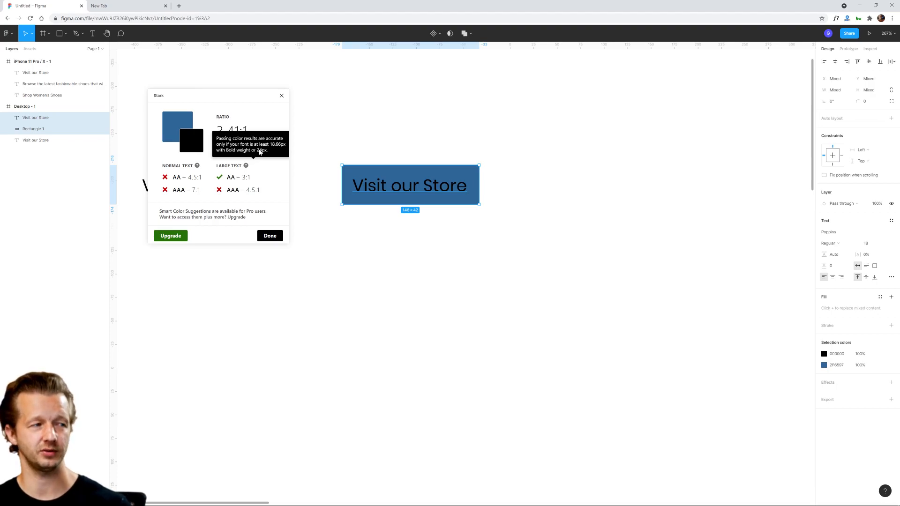
Compare the Stark contrast results for the button text alone and for the text together with its rectangle.
left_click(374, 224)
left_click(445, 188)
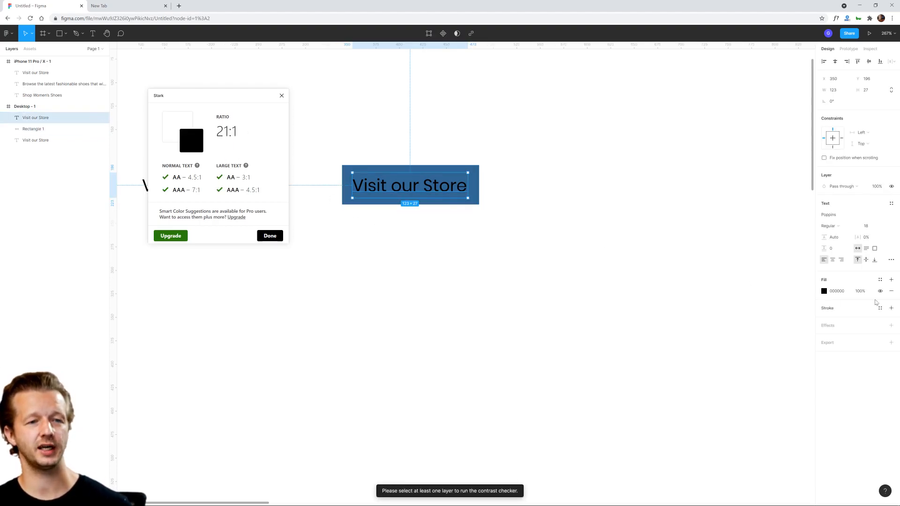
left_click(497, 247)
left_click(439, 190)
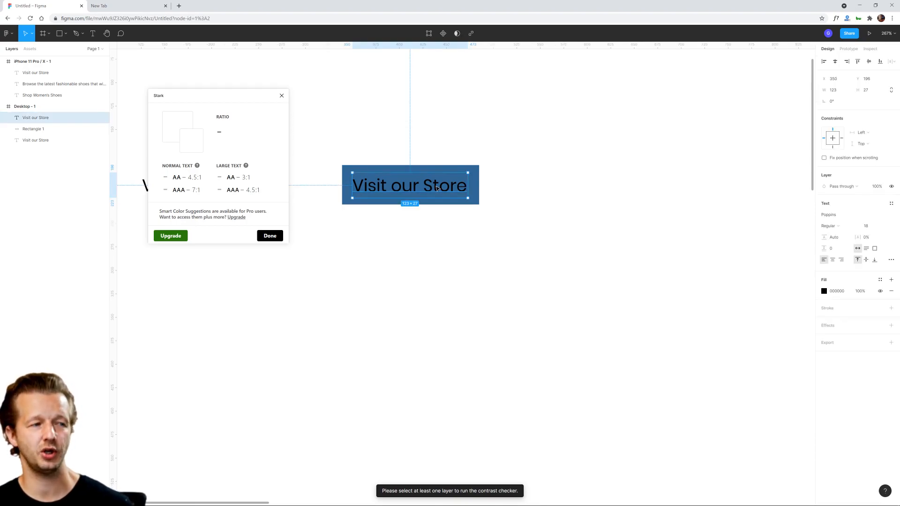
left_click(373, 202, "shift")
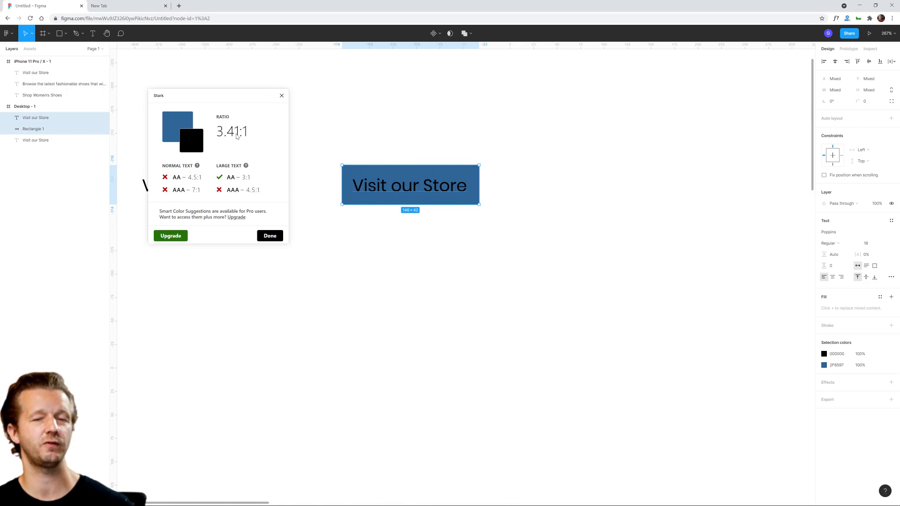
left_click(446, 255)
Change the fill of the button's "Visit our Store" text to white, FFFFFF.
left_click(35, 117)
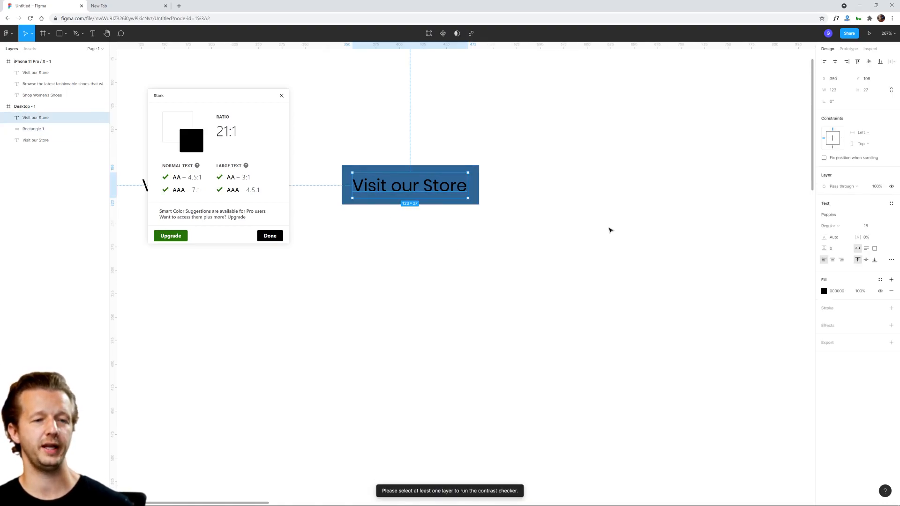
left_click(824, 291)
left_click_drag(764, 323, 731, 299)
left_click(566, 275)
Check the contrast of the white button text against the dark blue rectangle in Stark.
left_click(426, 185)
left_click(448, 171, "shift")
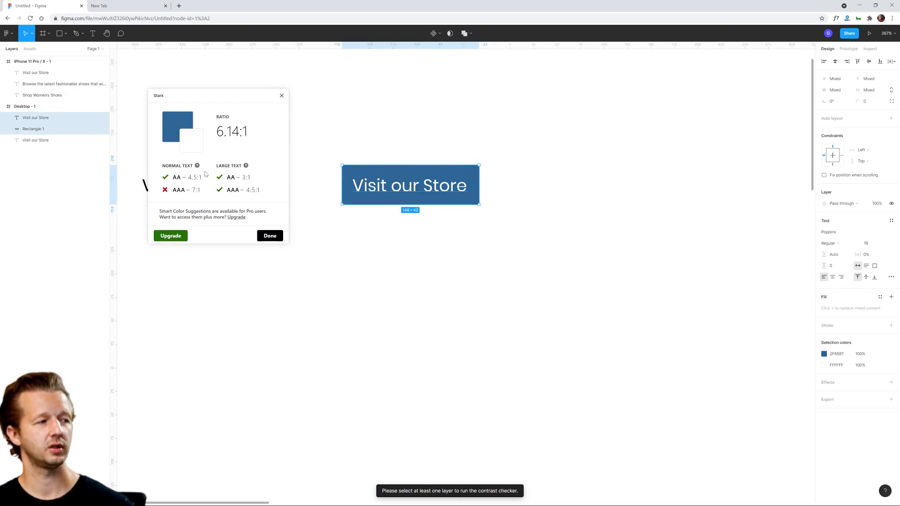
left_click(353, 114)
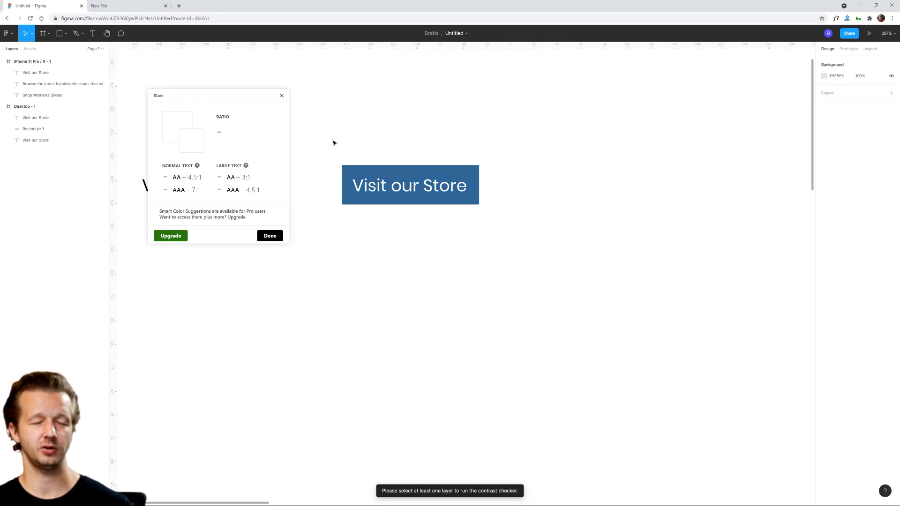
Duplicate the button's rectangle and text together and place the copy directly below the original, with its rectangle at Y 251.
left_click_drag(361, 147, 446, 247)
key("ctrl+d")
left_click_drag(416, 192, 416, 252)
left_click(568, 248)
Change the fill of the lower button's rectangle to a lighter blue, 6092C0.
left_click(452, 227)
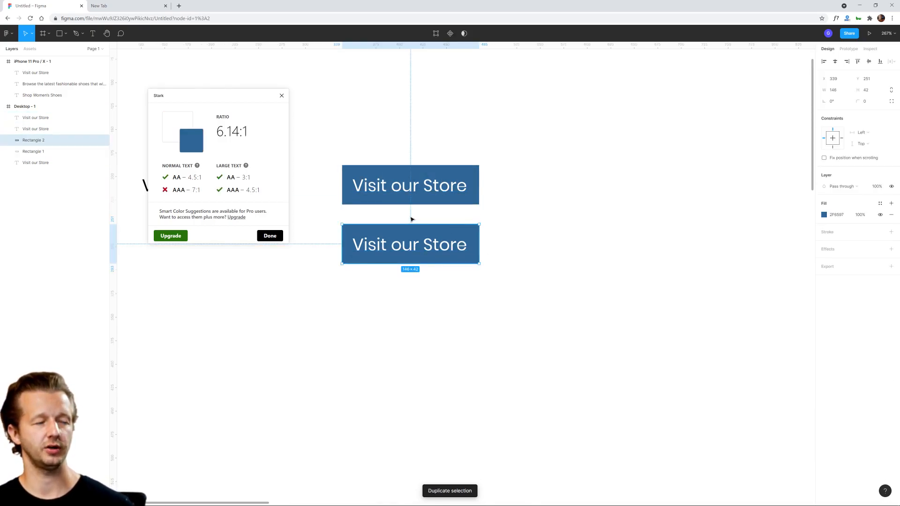
left_click(824, 215)
left_click_drag(778, 254, 774, 249)
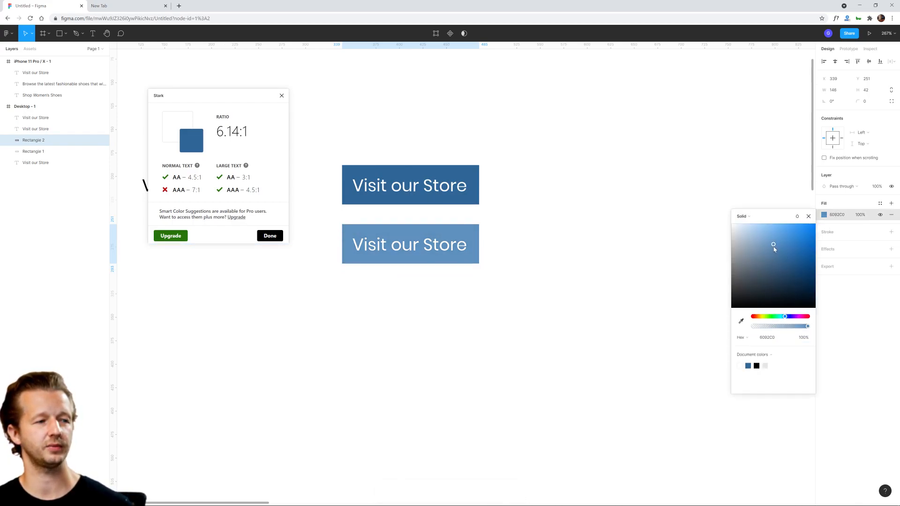
left_click(641, 255)
Check the contrast of the lower button's white text against its lighter blue rectangle in Stark.
left_click(400, 244)
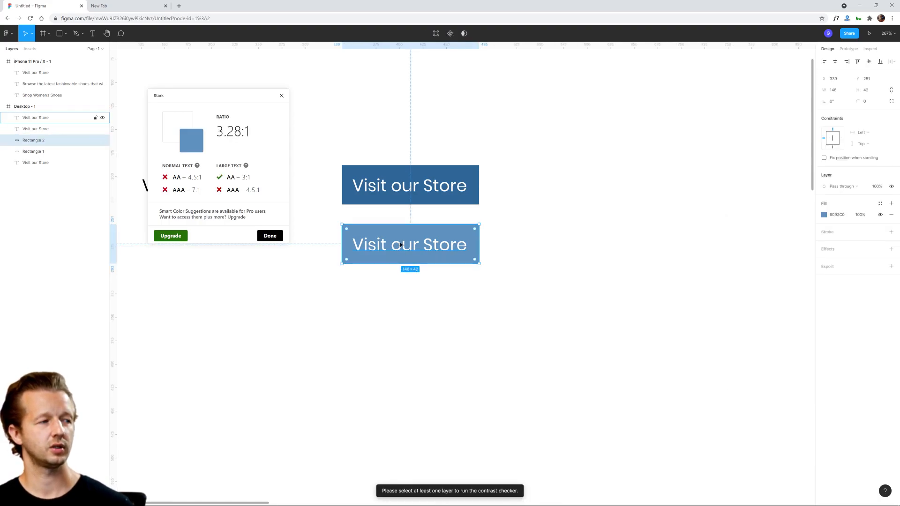
left_click(401, 245, "shift")
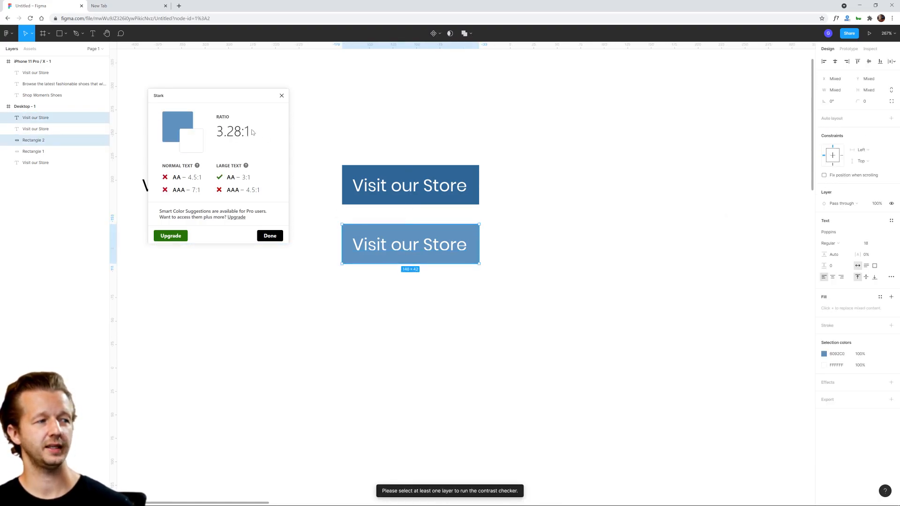
left_click(532, 245)
Change the fill of the lower button's "Visit our Store" text to black, 000000.
left_click(449, 246)
left_click(824, 291)
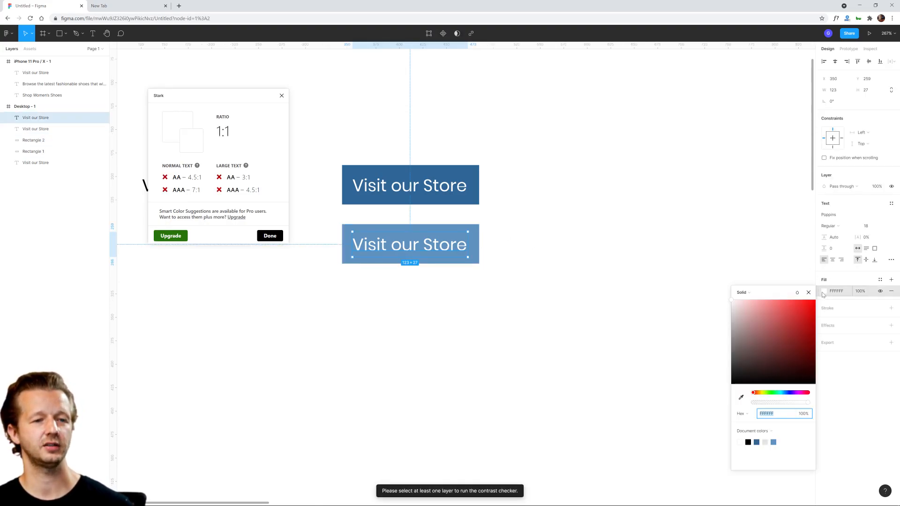
left_click_drag(750, 348, 727, 389)
left_click(621, 335)
Check the contrast of the lower button's black text against its lighter blue rectangle in Stark.
left_click(426, 243)
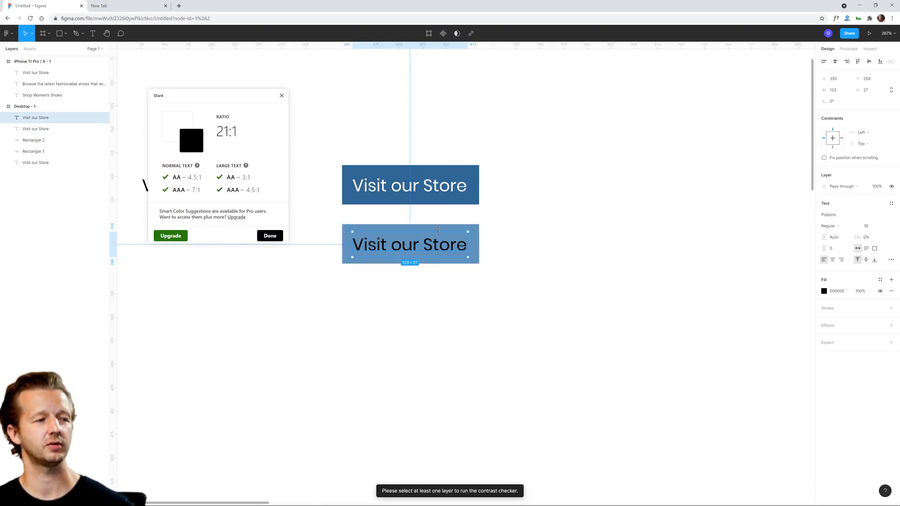
left_click(446, 226, "shift")
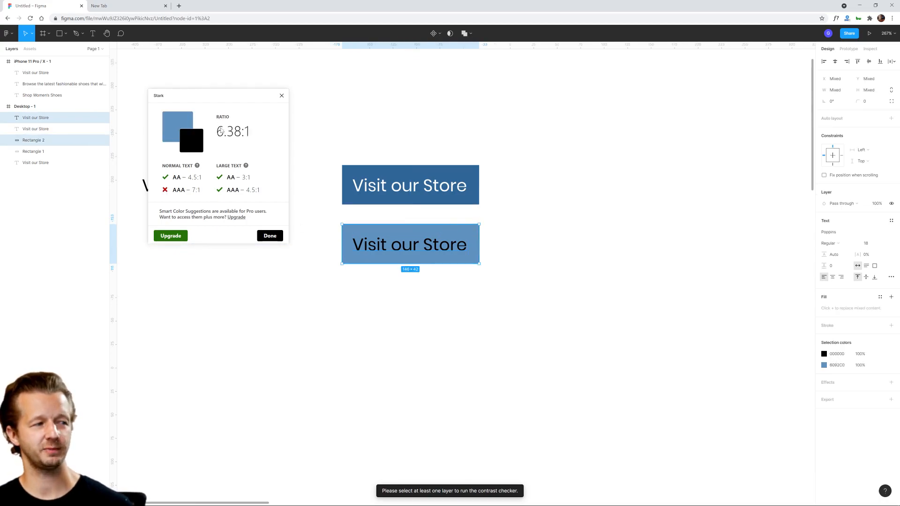
left_click(546, 221)
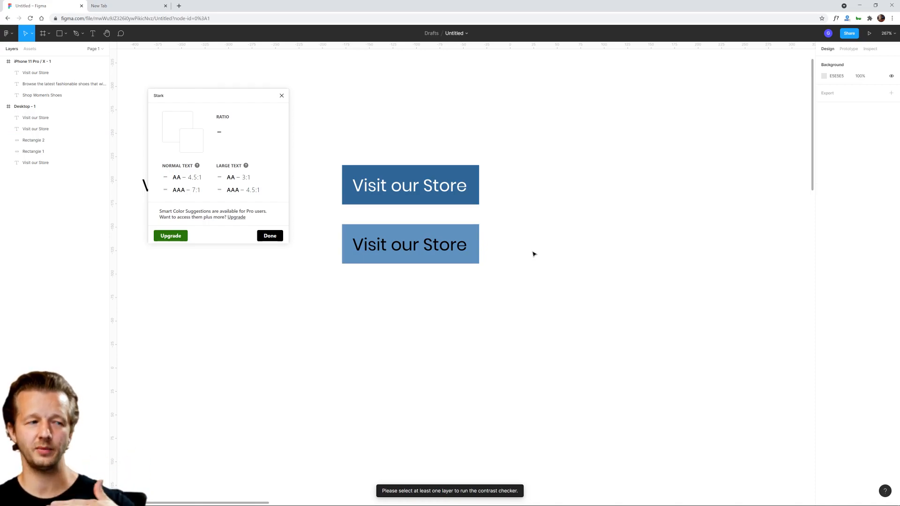
Check the lower button's rectangle and its "Visit our Store" text in Stark, first separately and then as a pair.
left_click(474, 231)
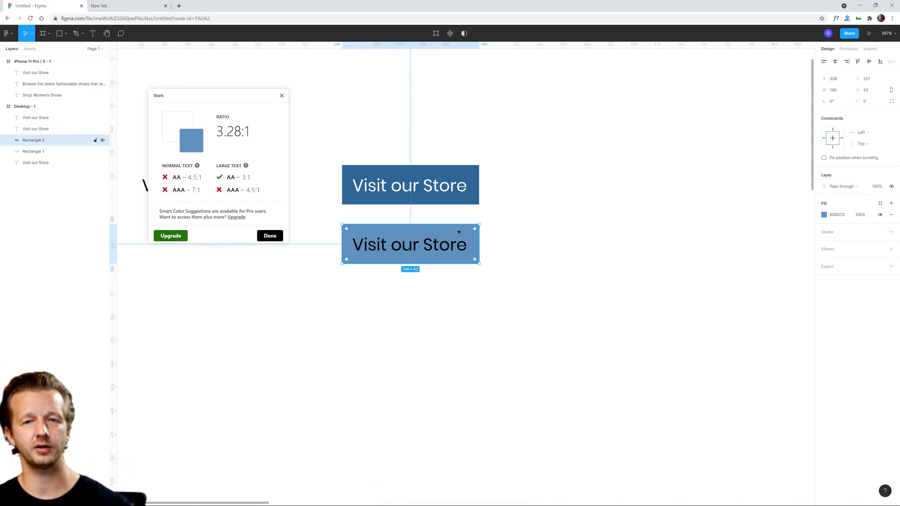
left_click(449, 252)
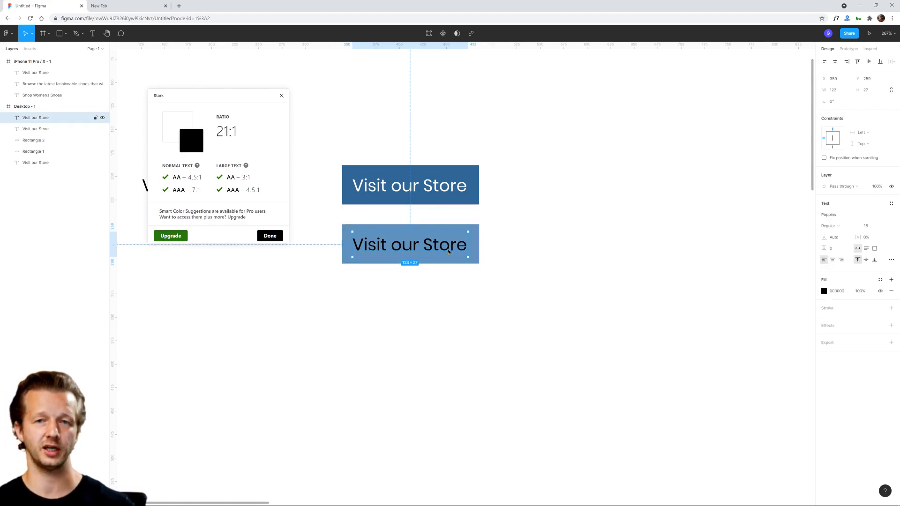
left_click(394, 229, "shift")
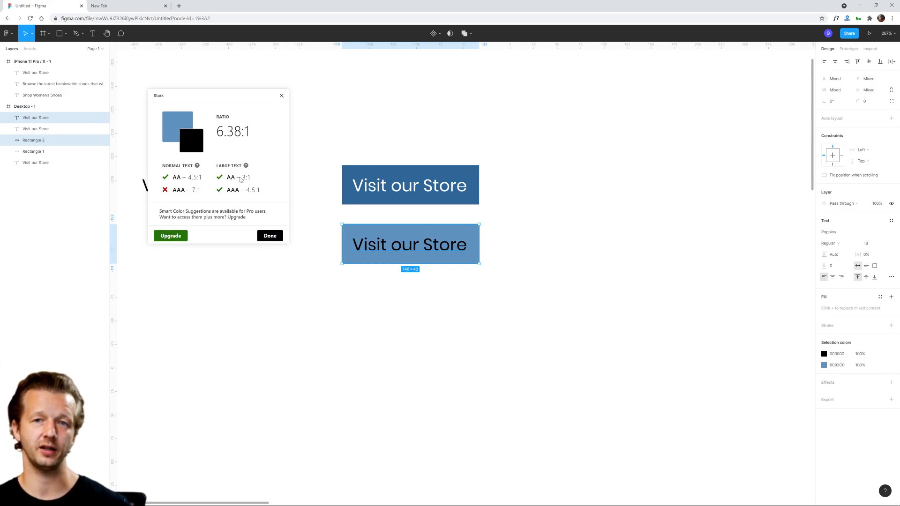
left_click(467, 272)
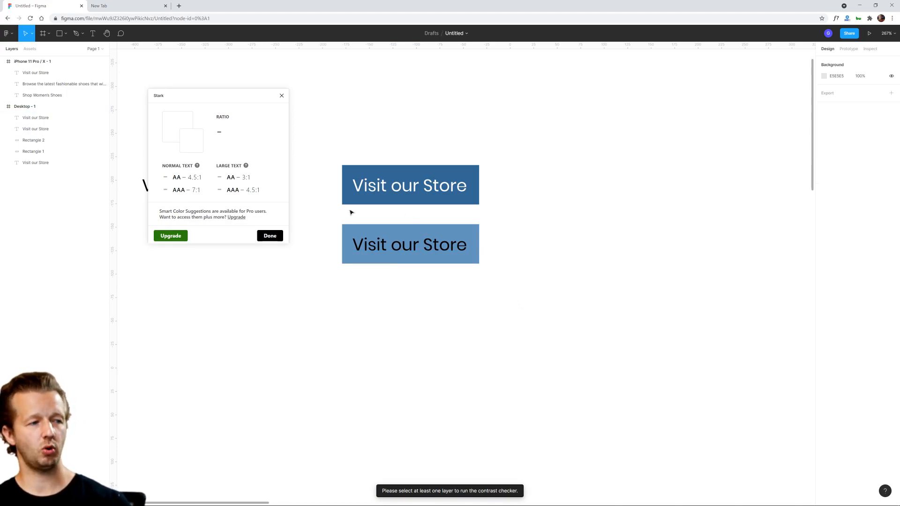
Close Stark and delete the lower light blue button with its black "Visit our Store" text.
scroll(327, 158, "down", 3)
left_click_drag(328, 157, 379, 182)
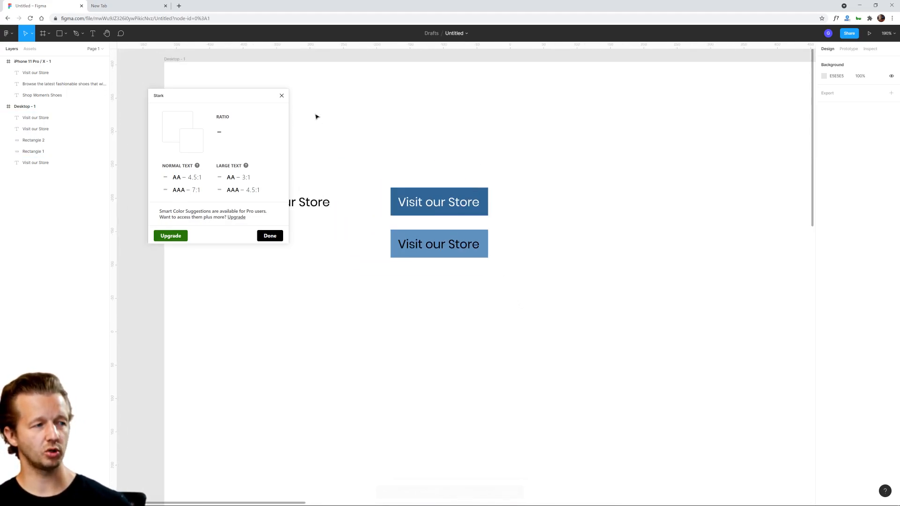
left_click(281, 96)
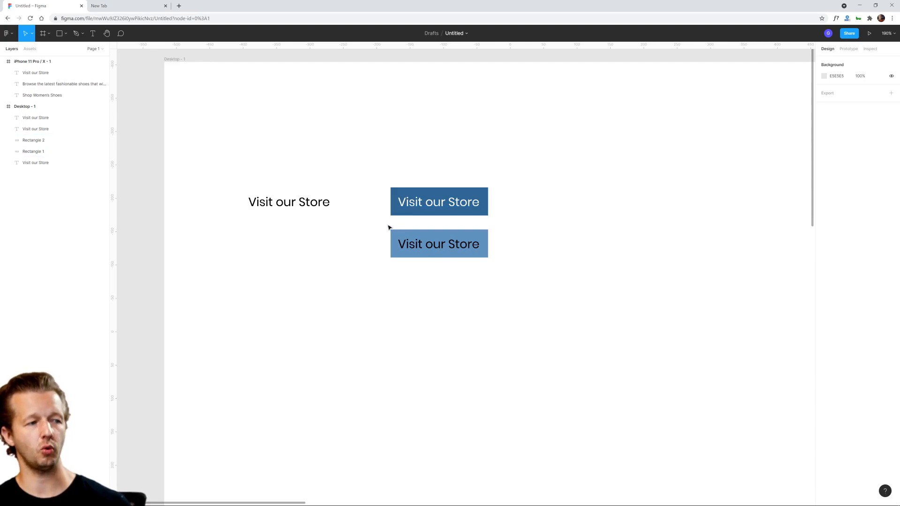
left_click_drag(389, 227, 501, 275)
key("Delete")
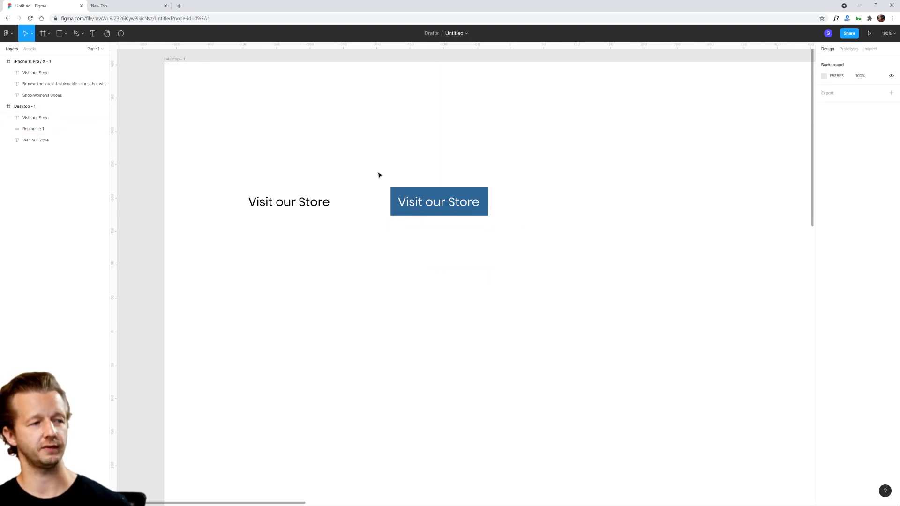
left_click(396, 190)
left_click(451, 168)
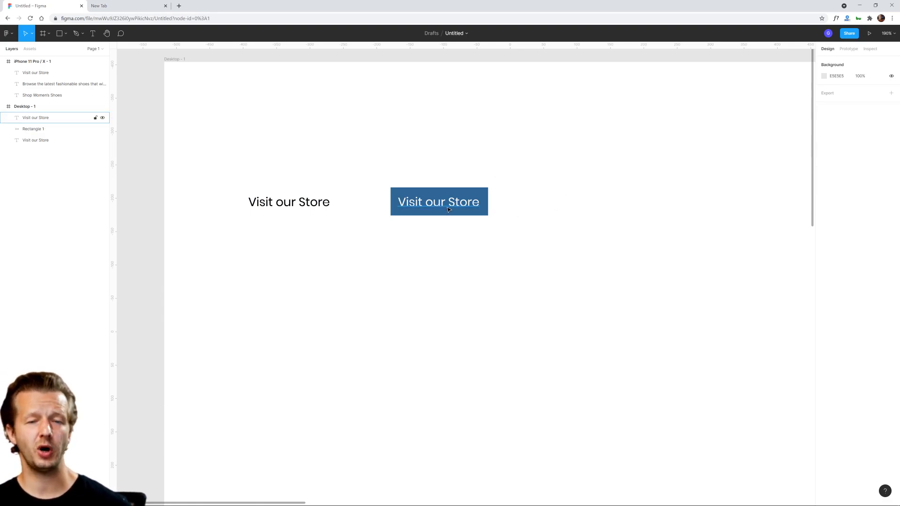
Shift the white text within the dark blue button and tighten its text box to 123 × 21.
scroll(449, 209, "up", 5, "ctrl")
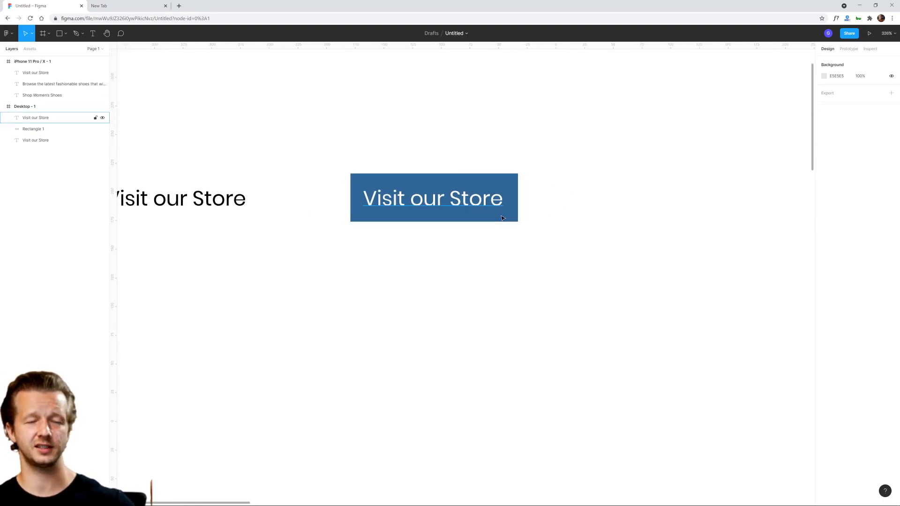
left_click_drag(494, 253, 503, 269)
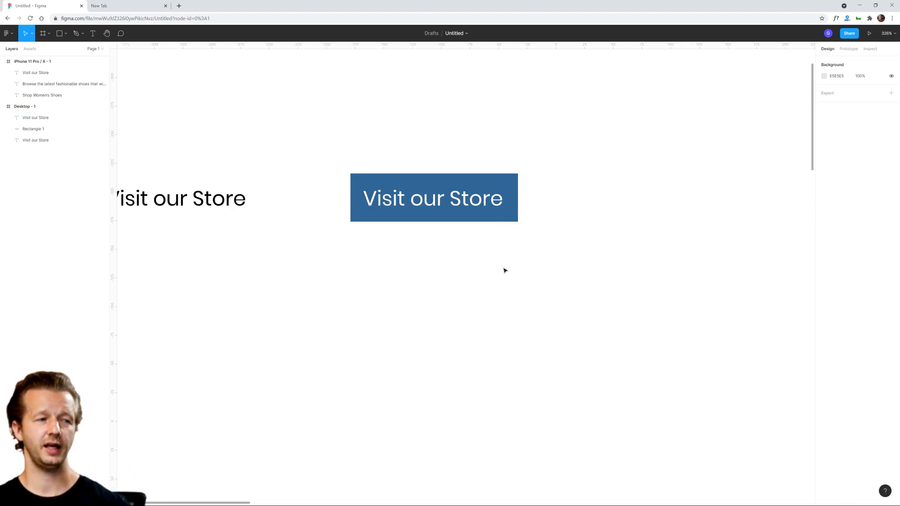
left_click_drag(443, 202, 445, 200)
left_click(544, 206)
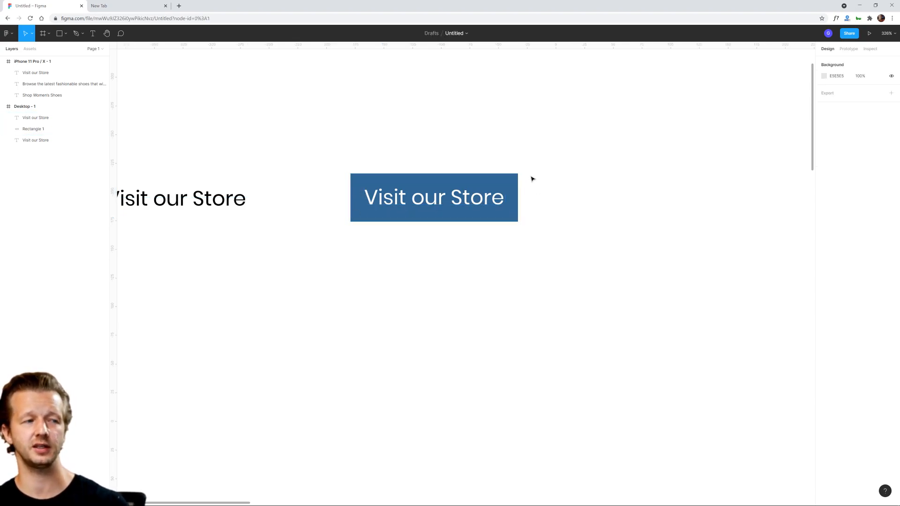
left_click(480, 199)
left_click_drag(462, 215, 470, 210)
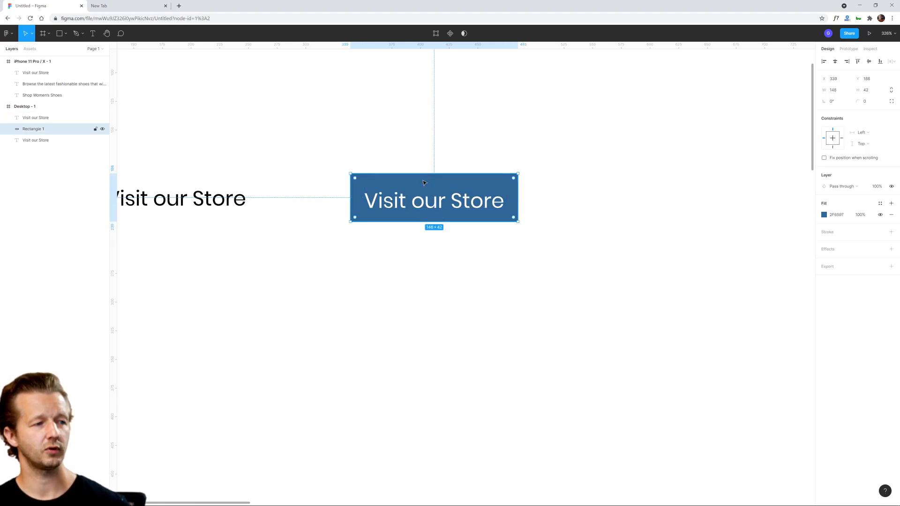
key("alt")
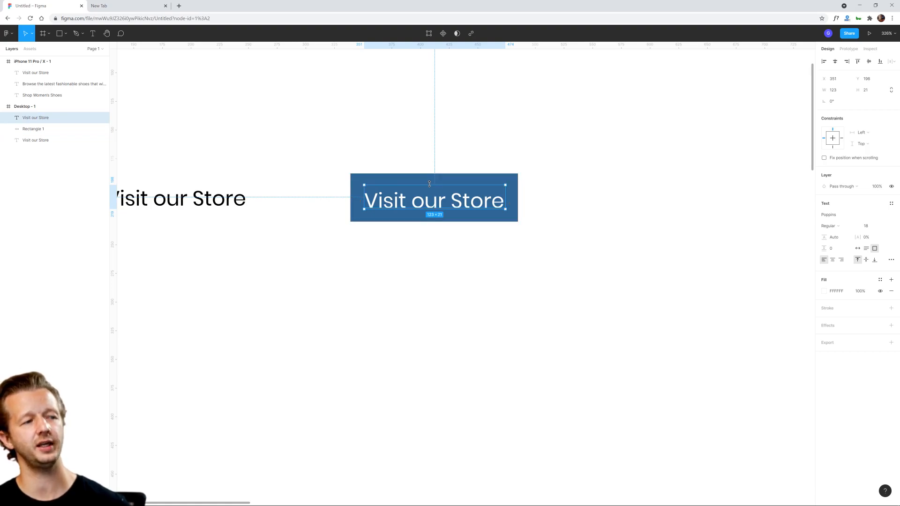
Try to enlarge the button text's box to a height of 33, and undo it.
left_click_drag(431, 184, 433, 177)
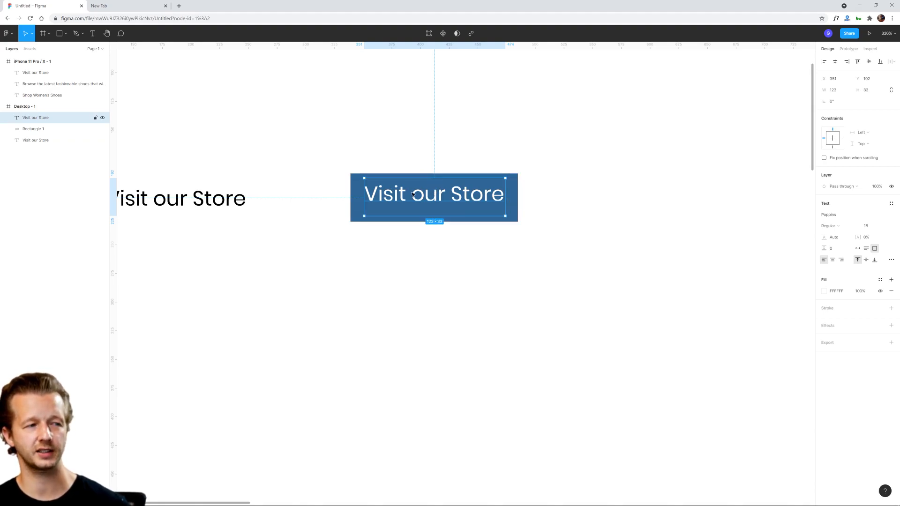
key("ctrl+z")
left_click(568, 201)
Nudge the "Visit our Store" text up to Y 196 to centre it vertically in the blue button.
left_click(459, 202)
left_click_drag(441, 186, 452, 185)
key("Up")
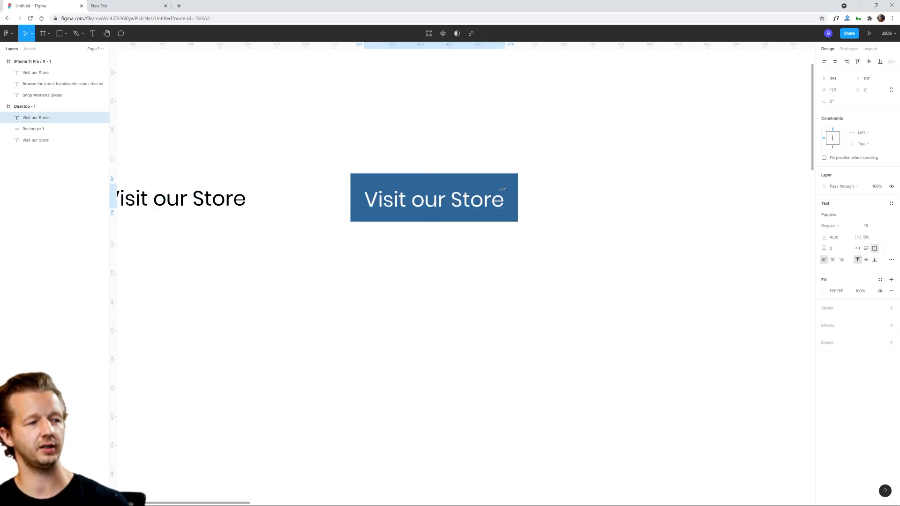
left_click(563, 201)
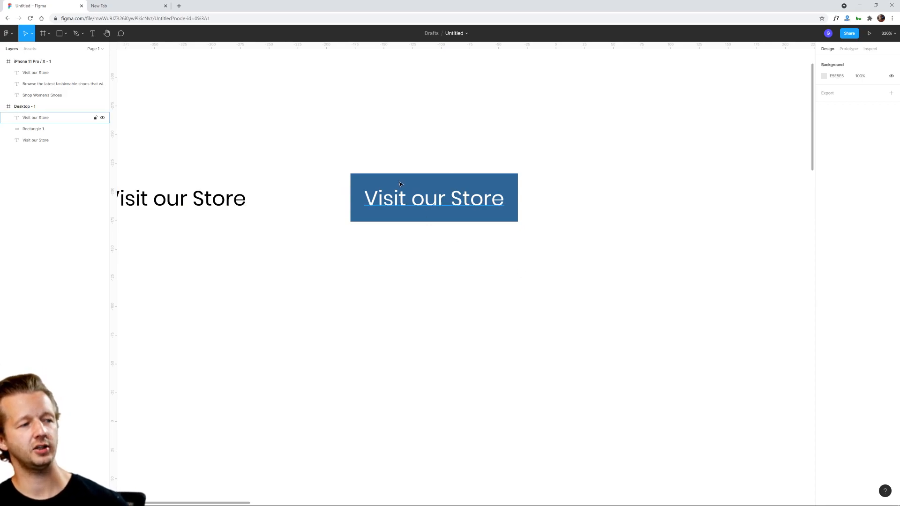
Examine how the text sits inside the blue button, both close up and from a distance.
scroll(454, 247, "down", 4)
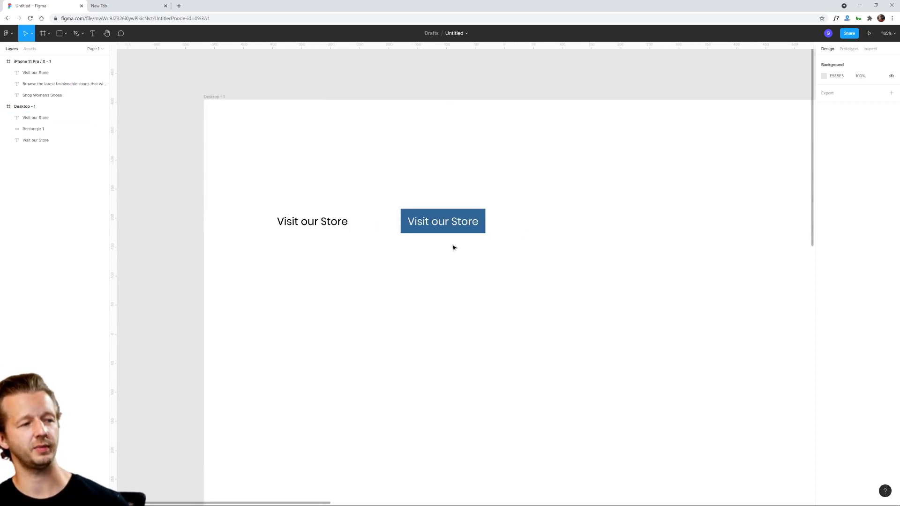
scroll(453, 247, "up", 6)
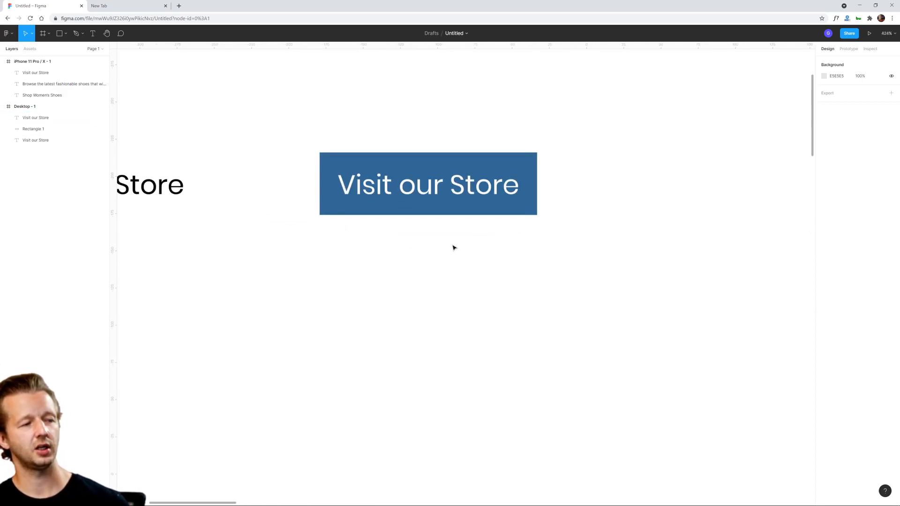
left_click(497, 208)
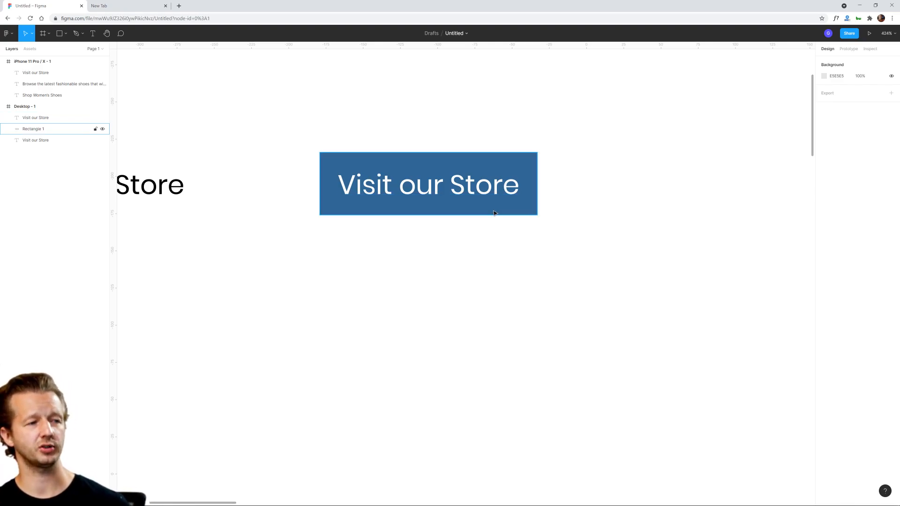
left_click(473, 189)
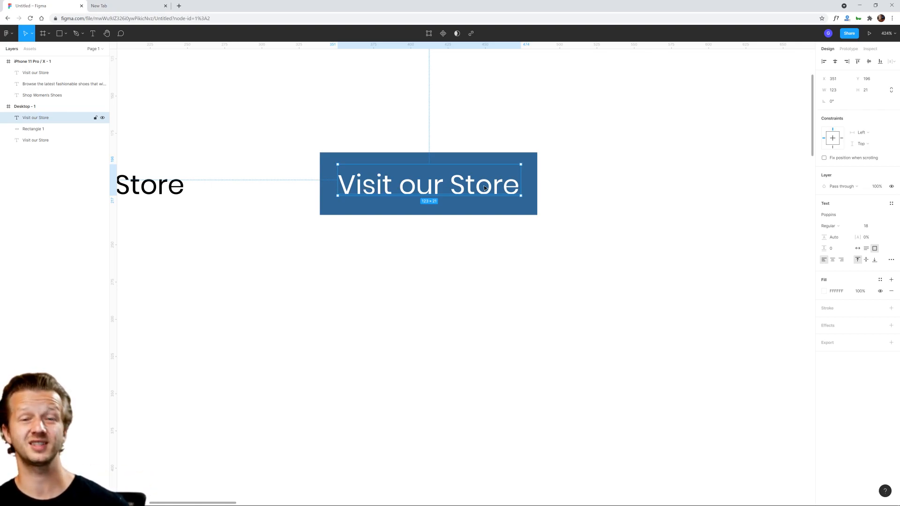
scroll(578, 188, "down", 5)
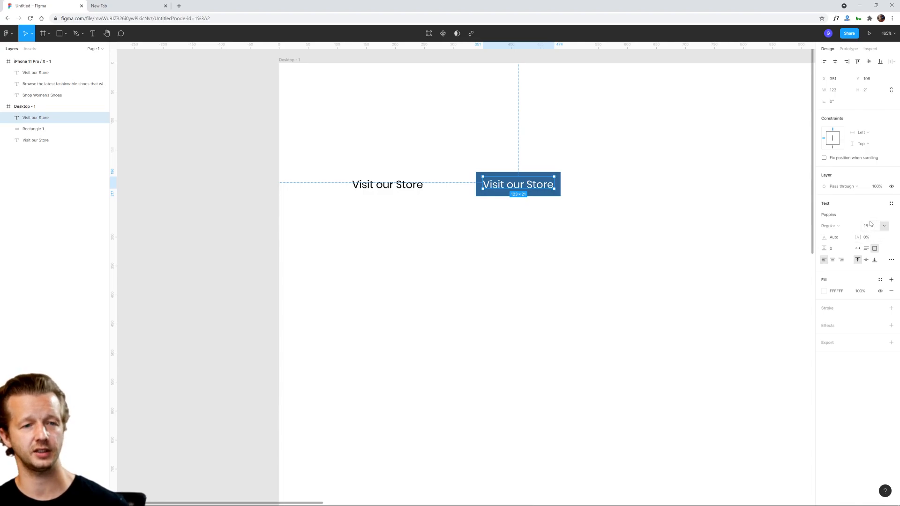
left_click(589, 220)
Duplicate the blue "Visit our Store" button and place the copy to the original's right, aligned at X 511 and Y 188.
scroll(581, 207, "up", 2)
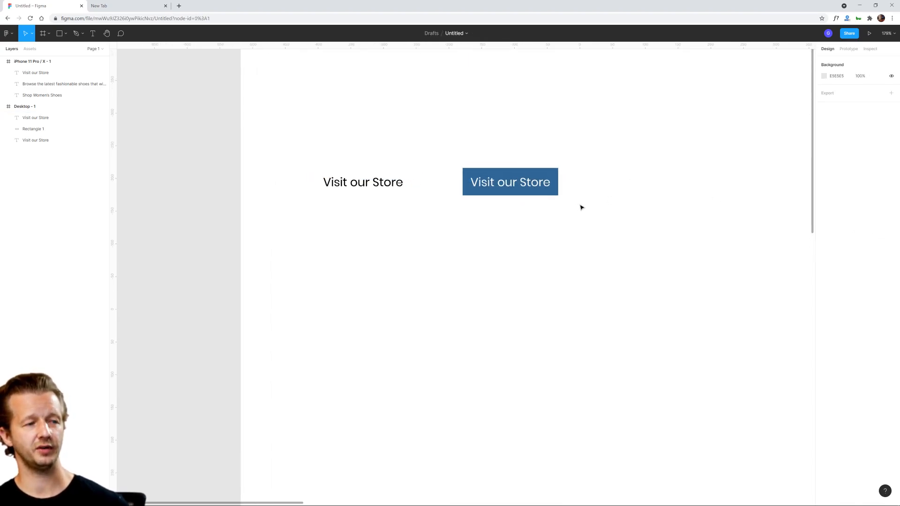
left_click_drag(605, 146, 474, 223)
key("ctrl+d")
left_click_drag(496, 184, 645, 184)
scroll(613, 223, "right", 4)
left_click_drag(336, 138, 616, 256)
left_click_drag(556, 185, 534, 186)
left_click(534, 231)
left_click_drag(471, 168, 586, 214)
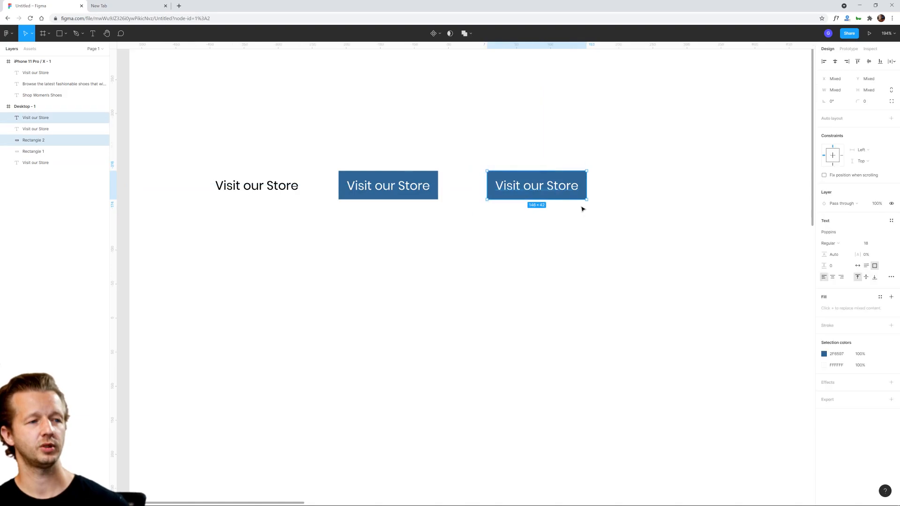
left_click_drag(542, 184, 534, 187)
left_click(561, 217)
Round the copied button's rectangle to a corner radius of 5 and show its individual corner values.
left_click(572, 177)
scroll(572, 178, "up", 5)
scroll(572, 178, "up", 1)
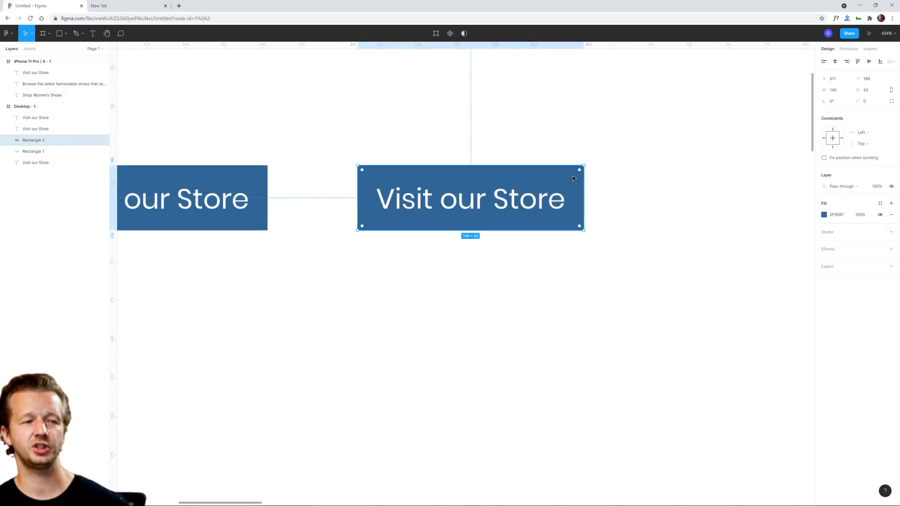
left_click_drag(579, 171, 576, 174)
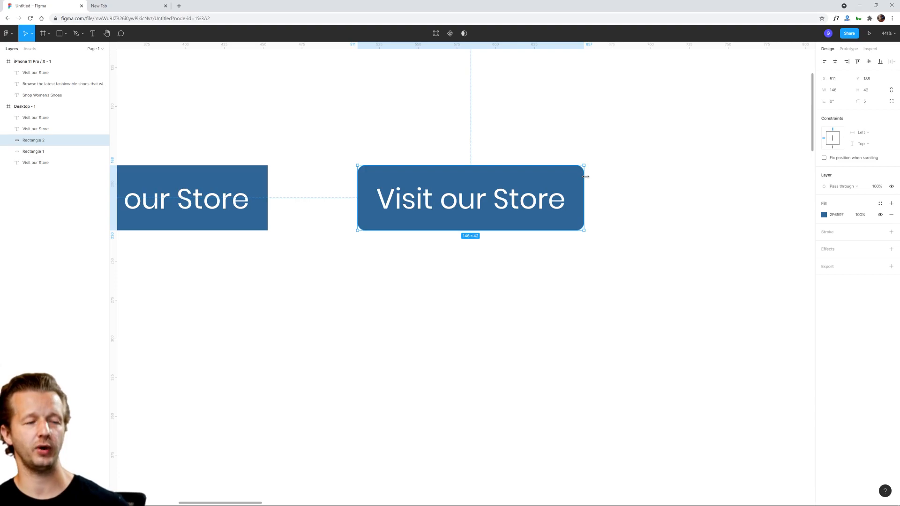
left_click(869, 103)
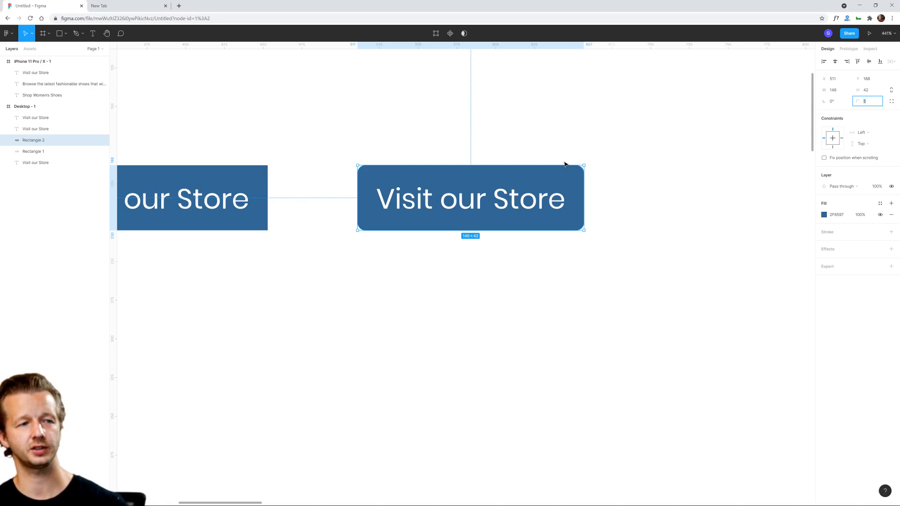
left_click(891, 102)
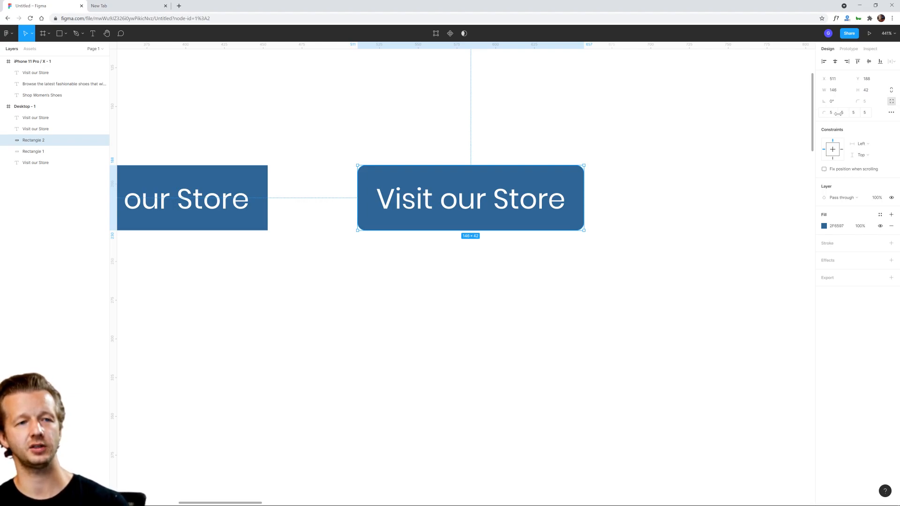
left_click(645, 192)
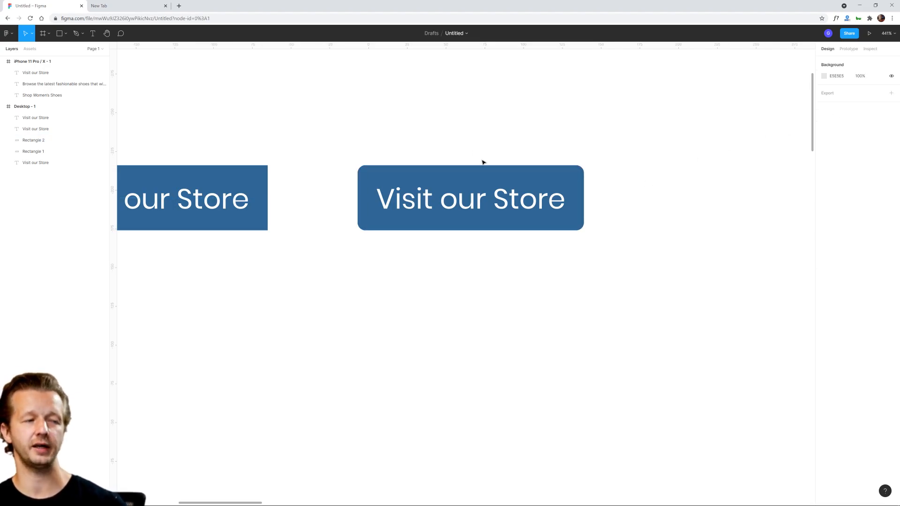
Duplicate the iPhone 11 Pro / X - 1 frame and delete the "Visit our Store" link from the copy.
scroll(345, 111, "down", 5)
left_click_drag(313, 90, 432, 92)
scroll(412, 145, "down", 3)
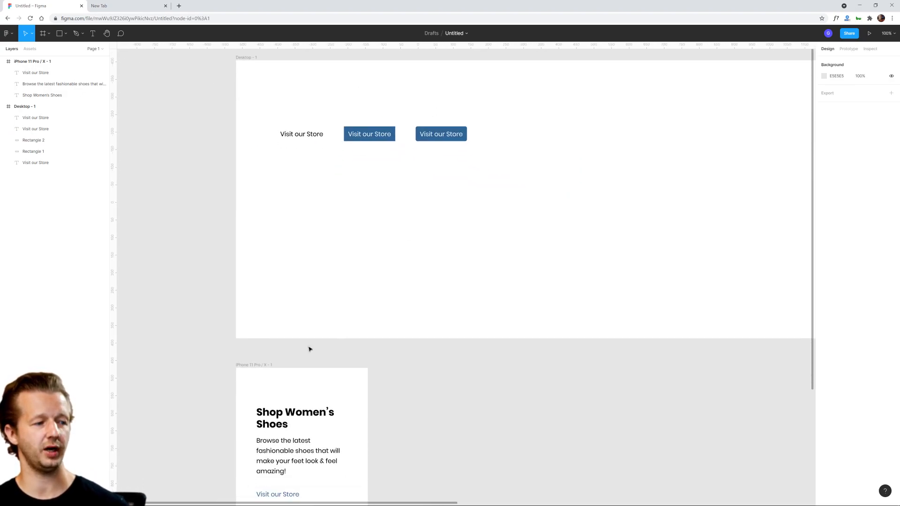
left_click(267, 366)
key("ctrl+d")
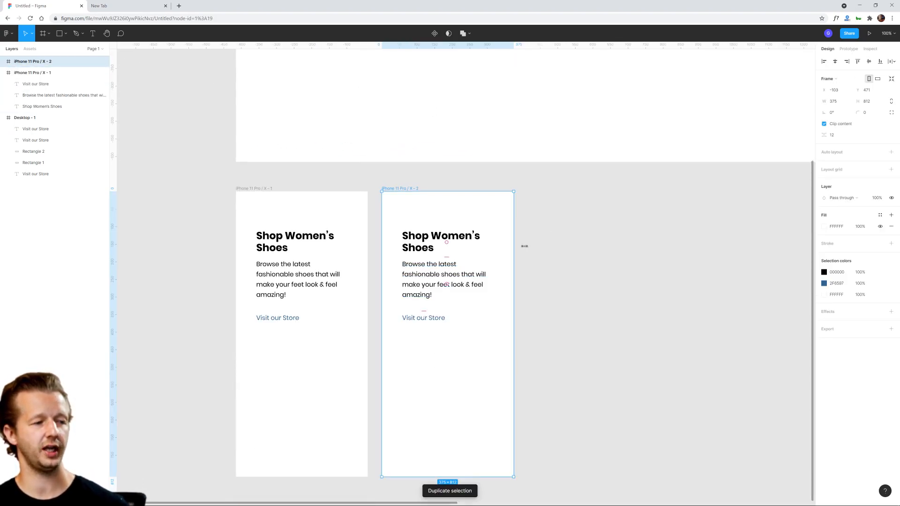
left_click(428, 320)
key("Delete")
Copy the square-cornered blue button from the desktop frame into the second iPhone frame, left-aligned below the paragraph.
scroll(563, 328, "up", 5)
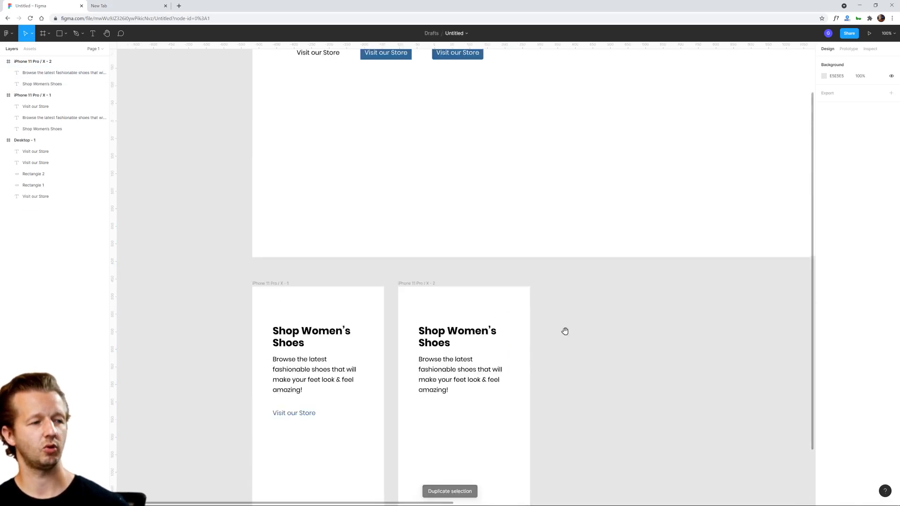
left_click(370, 108)
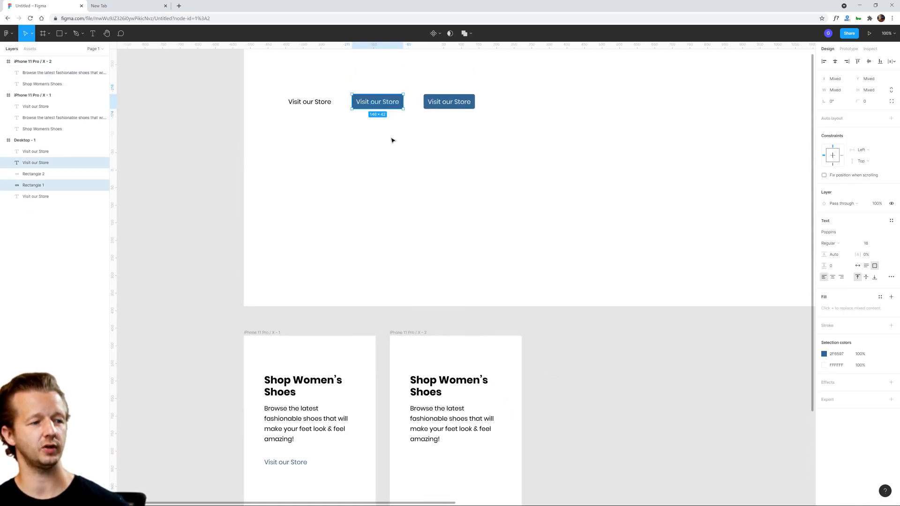
left_click(441, 221)
scroll(497, 270, "down", 3)
left_click(381, 194)
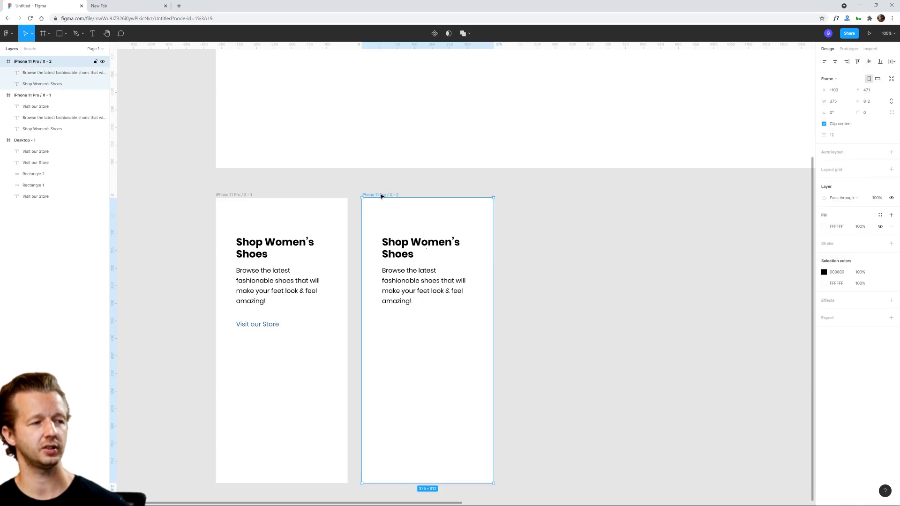
key("ctrl+v")
left_click_drag(476, 283, 397, 331)
left_click(565, 332)
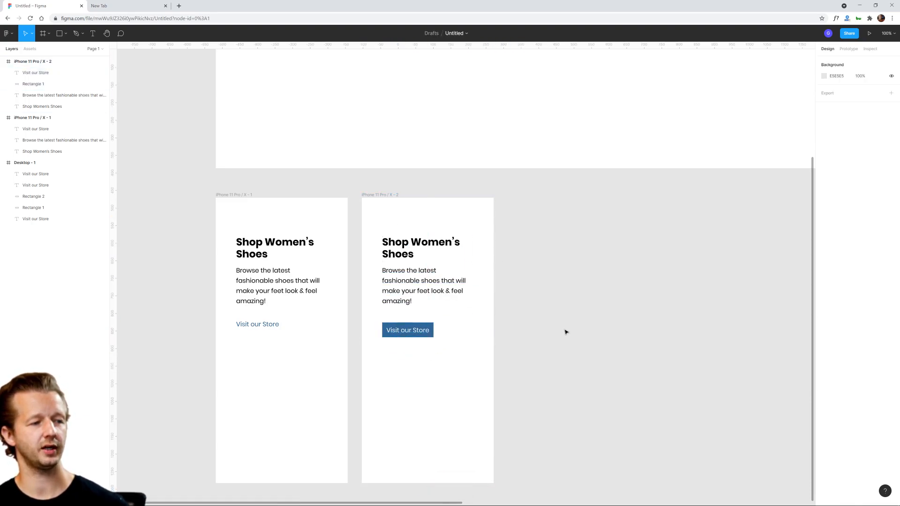
left_click_drag(588, 277, 466, 293)
scroll(466, 293, "down", 3)
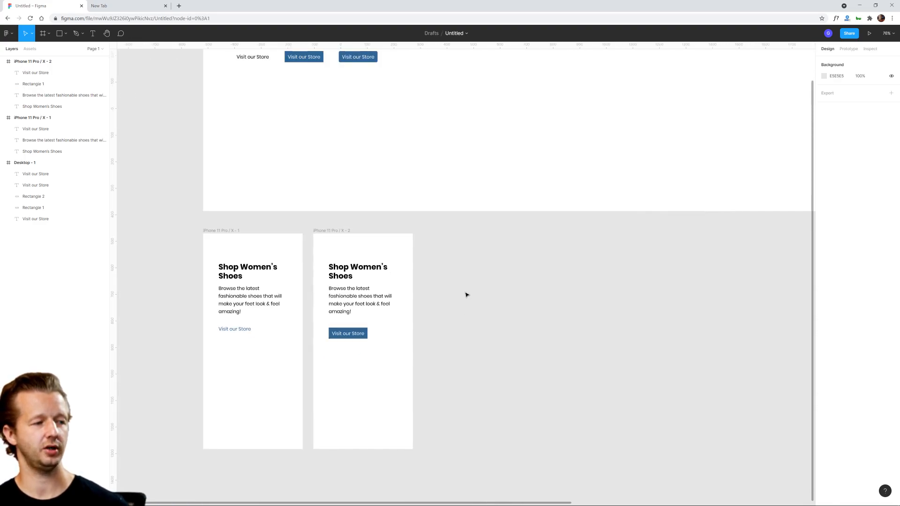
Compare the "Visit our Store" text link with the square-cornered button in the first two iPhone frames.
scroll(300, 350, "up", 5)
left_click_drag(345, 312, 416, 269)
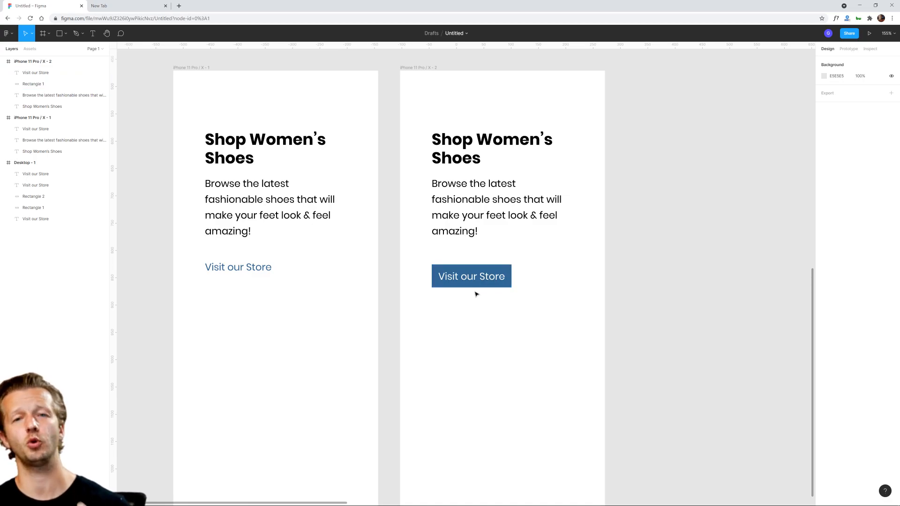
left_click(245, 274)
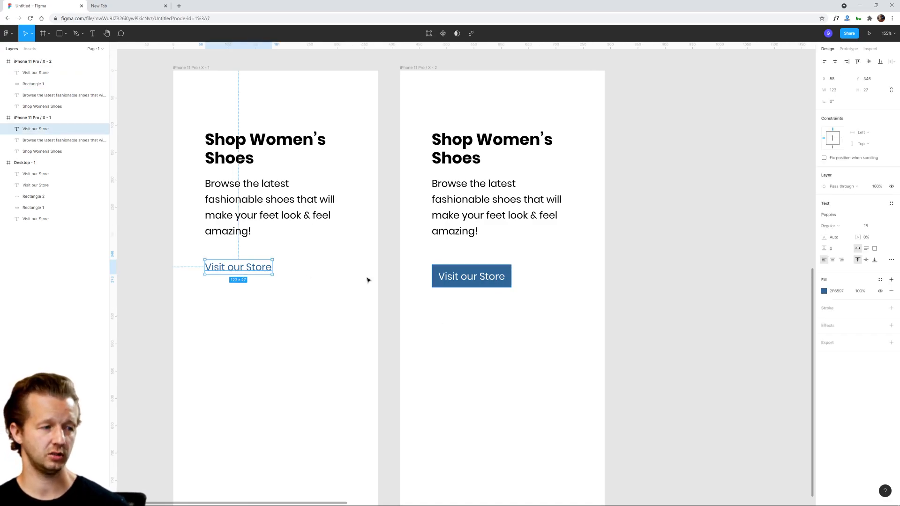
left_click(452, 282)
left_click(631, 312)
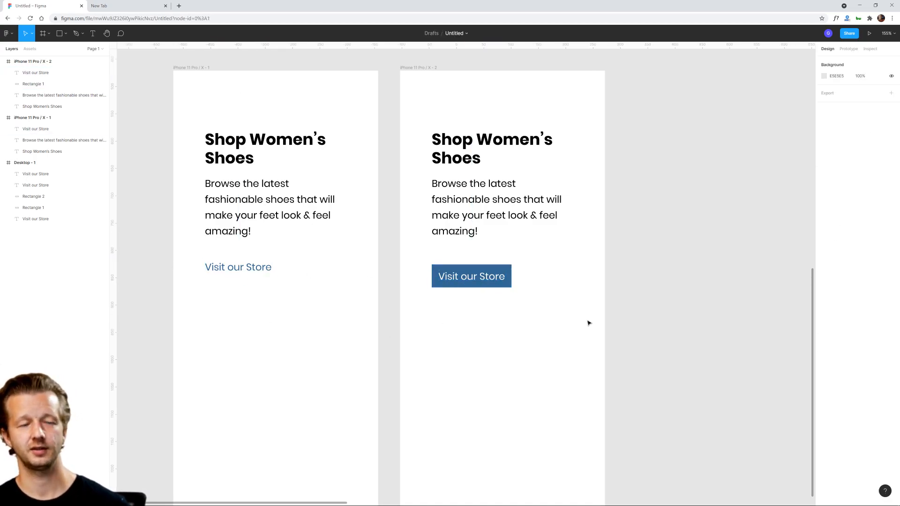
left_click(506, 271)
left_click(571, 269)
left_click_drag(528, 251, 561, 303)
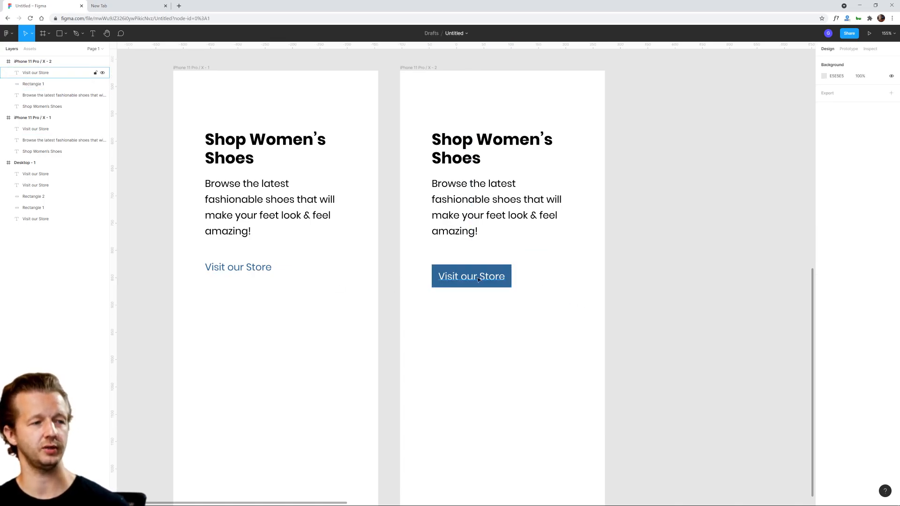
Duplicate the iPhone 11 Pro / X - 2 frame, place the copy beside it and delete the copy's "Visit our Store" button.
scroll(539, 245, "down", 3)
left_click_drag(574, 231, 458, 305)
scroll(488, 253, "down", 3)
left_click_drag(524, 203, 426, 321)
left_click(294, 322)
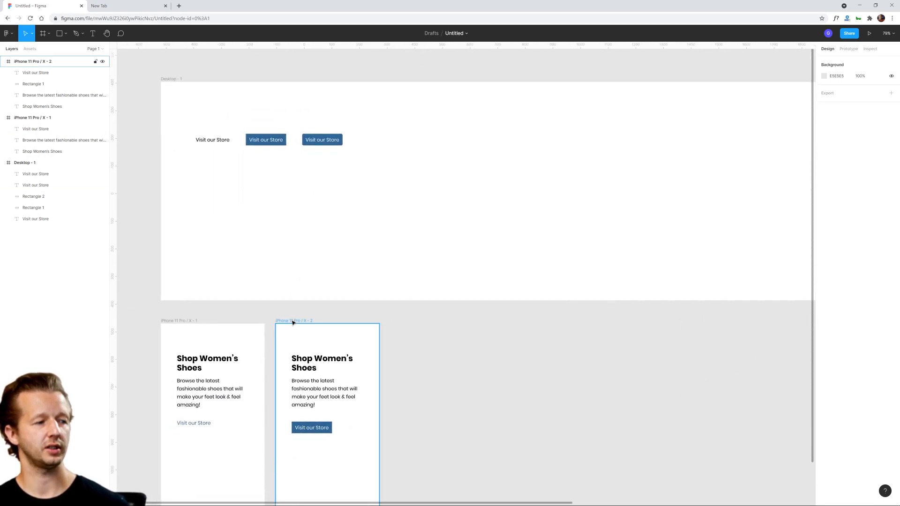
key("ctrl+d")
scroll(421, 366, "down", 2)
left_click_drag(464, 393, 410, 353)
left_click(510, 352)
key("Delete")
Copy the rounded-corner button from the desktop frame into the third iPhone frame, left-aligned below the paragraph.
left_click_drag(347, 101, 334, 71)
key("ctrl+c")
left_click(412, 255)
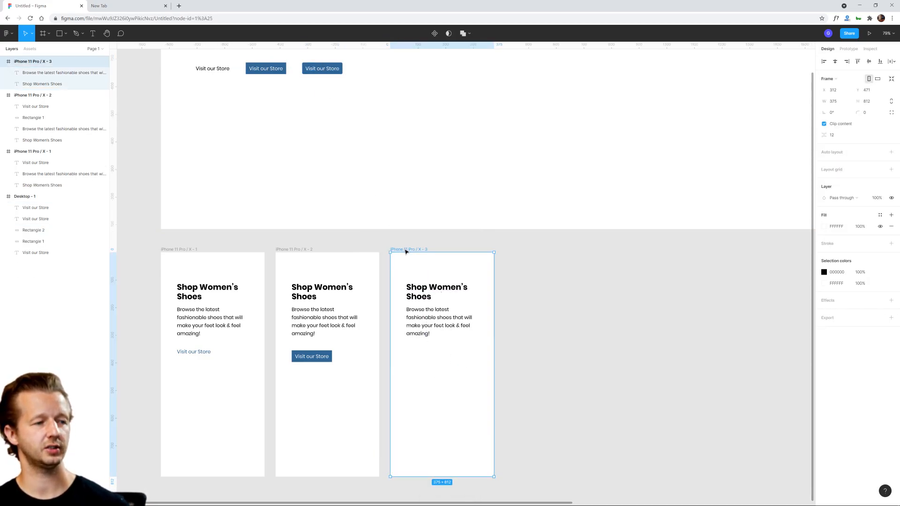
key("ctrl+v")
left_click_drag(438, 315, 428, 358)
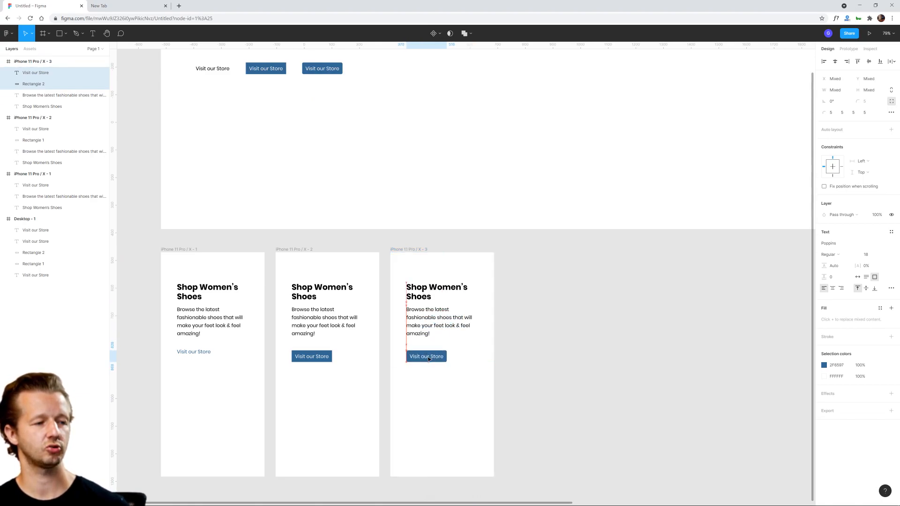
left_click(517, 359)
Compare the square-cornered and rounded-corner buttons in the second and third iPhone frames up close.
scroll(374, 375, "up", 5)
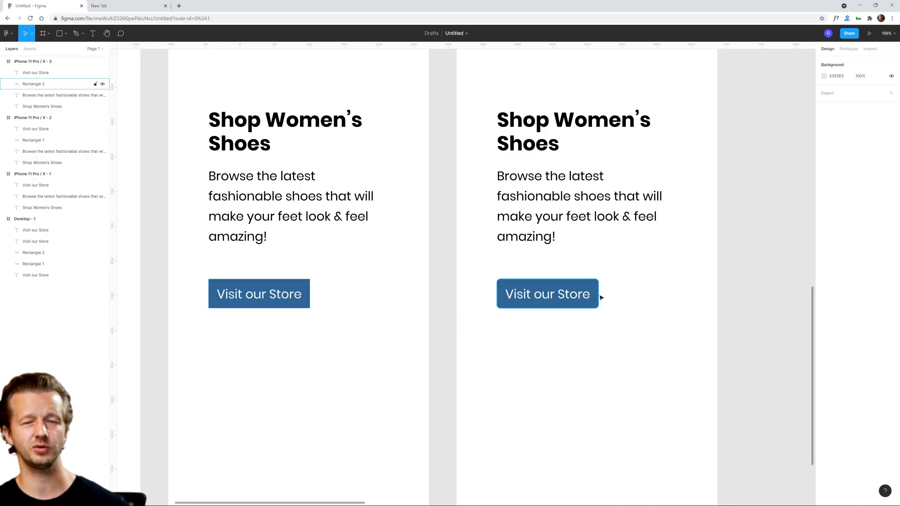
scroll(612, 288, "down", 5)
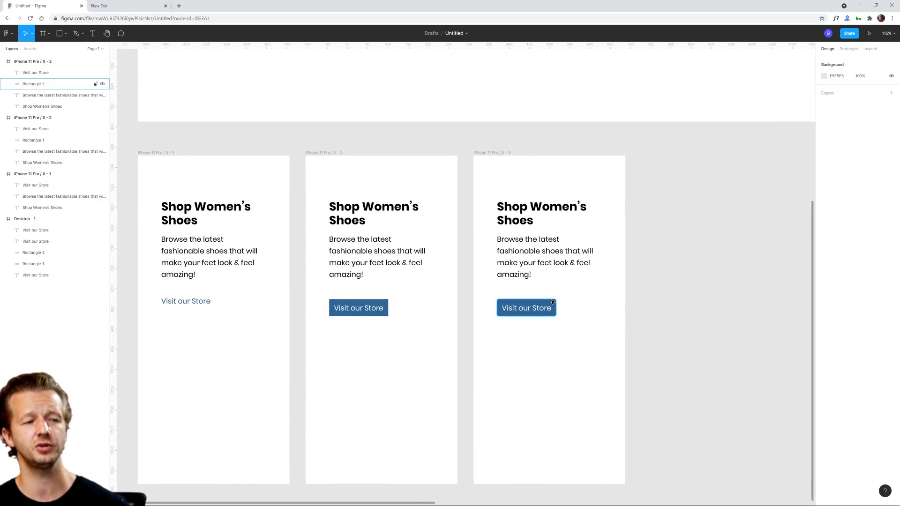
scroll(552, 298, "up", 5)
scroll(251, 275, "left", 3)
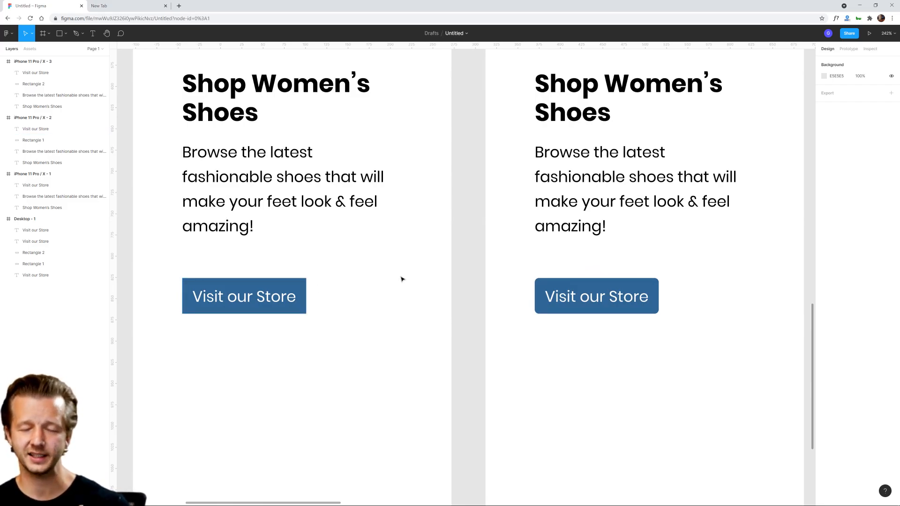
scroll(470, 255, "down", 10)
scroll(468, 346, "up", 3)
scroll(468, 346, "right", 3)
scroll(468, 346, "up", 1)
scroll(467, 346, "right", 1)
Duplicate the rounded-corner button in the desktop frame and place the copy to its right at X 708, Y 188.
scroll(278, 134, "up", 3, "ctrl")
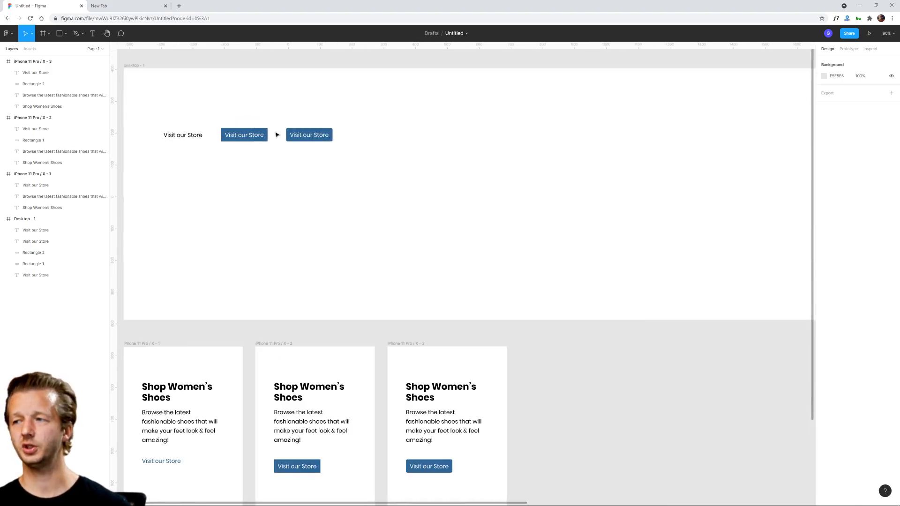
scroll(307, 193, "up", 3, "ctrl")
left_click_drag(269, 94, 358, 175)
left_click_drag(364, 149, 486, 193)
key("ctrl+d")
left_click(531, 194)
Turn off individual corners on the new button's rectangle and round it to a pill shape with corner radius 21.
left_click(525, 186)
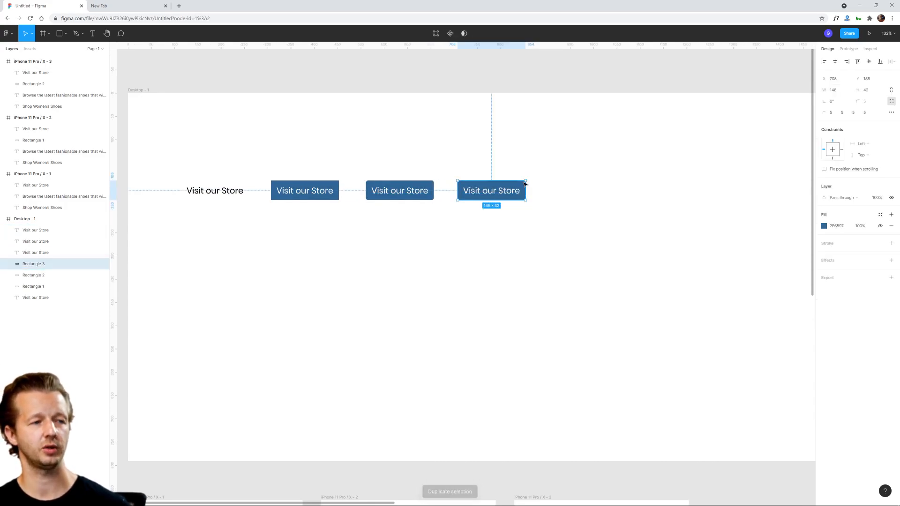
scroll(530, 196, "up", 5)
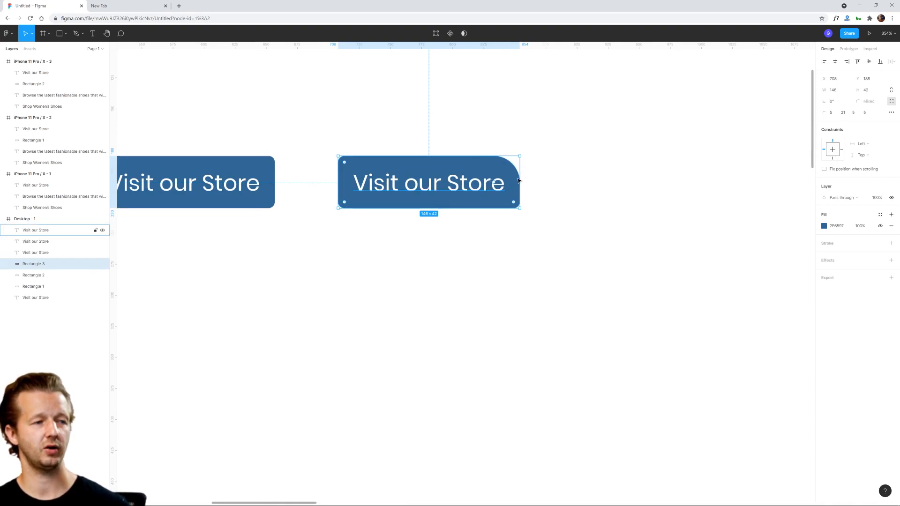
left_click(890, 101)
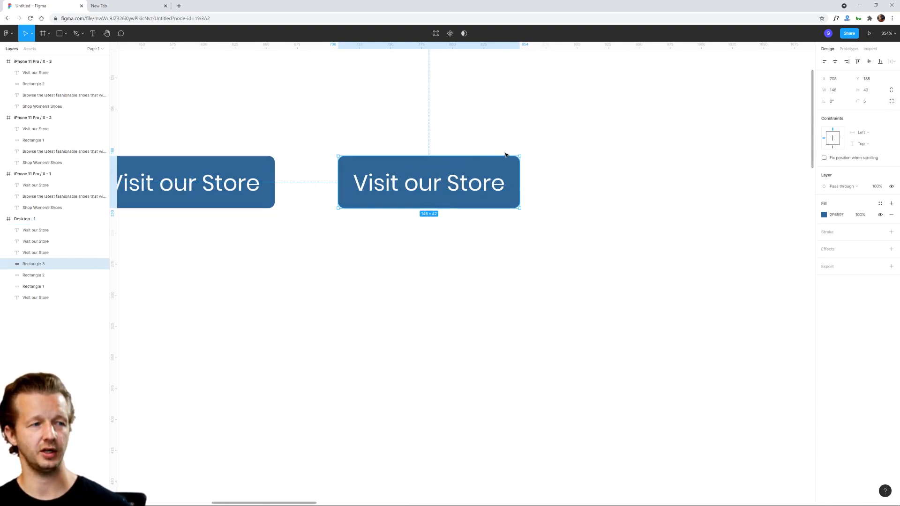
left_click_drag(513, 165, 469, 188)
left_click(453, 253)
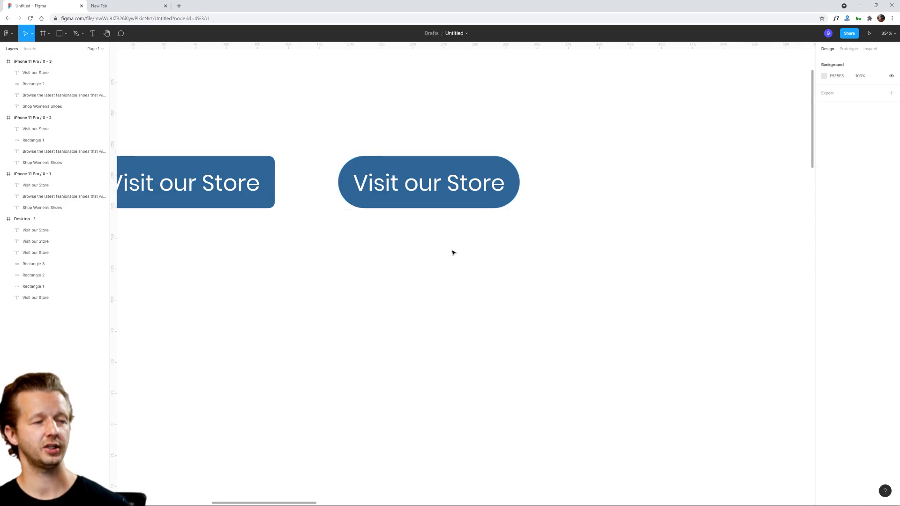
Widen the pill-shaped button's rectangle evenly on both sides of its text to about 154 px.
scroll(498, 261, "down", 5)
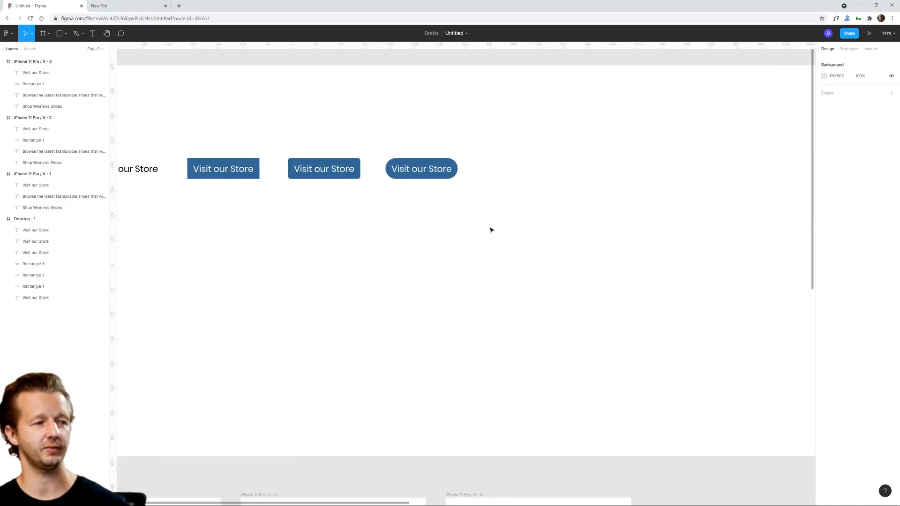
scroll(491, 230, "down", 3)
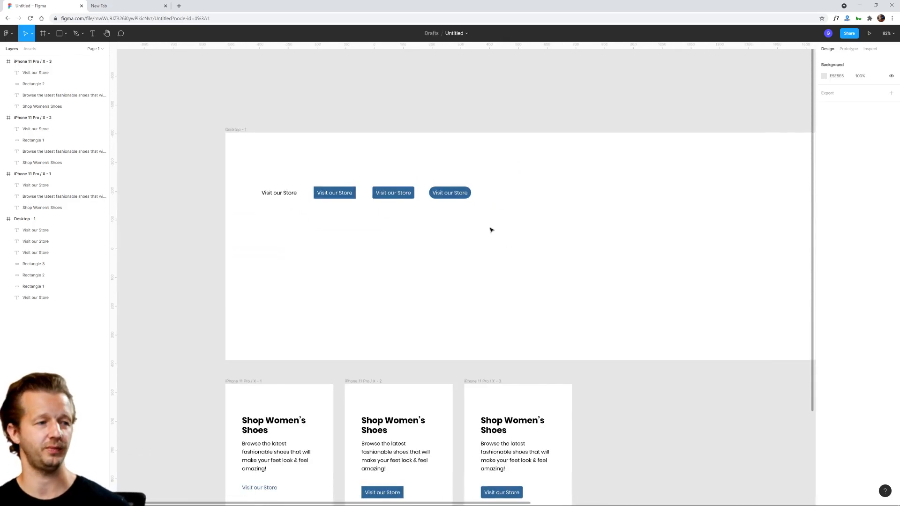
scroll(504, 235, "down", 2)
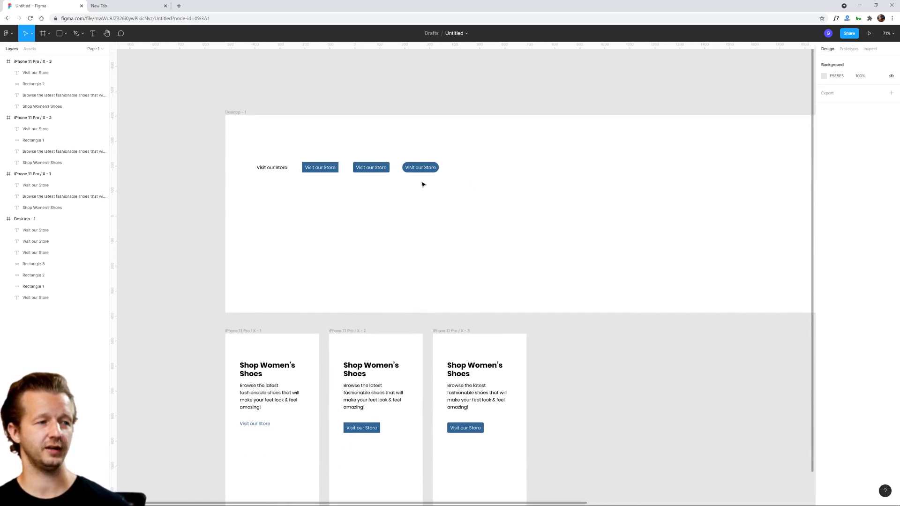
scroll(422, 185, "up", 8)
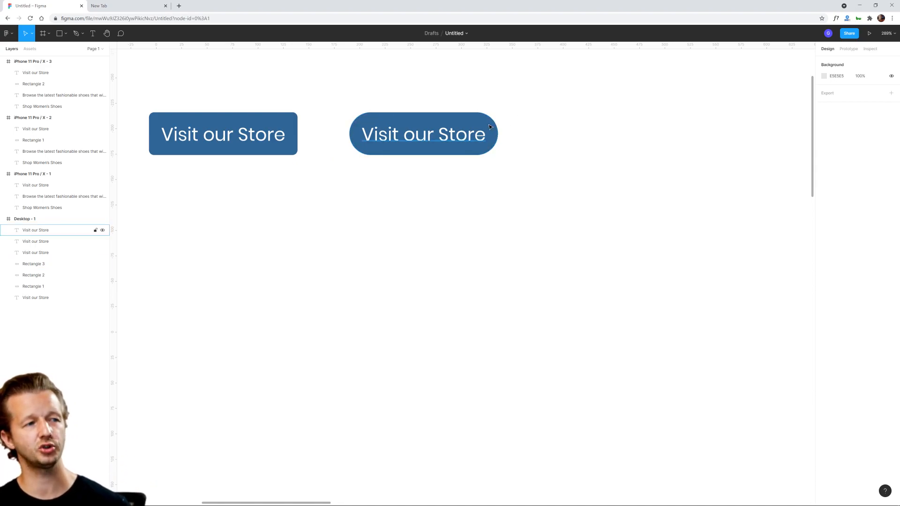
left_click(491, 151)
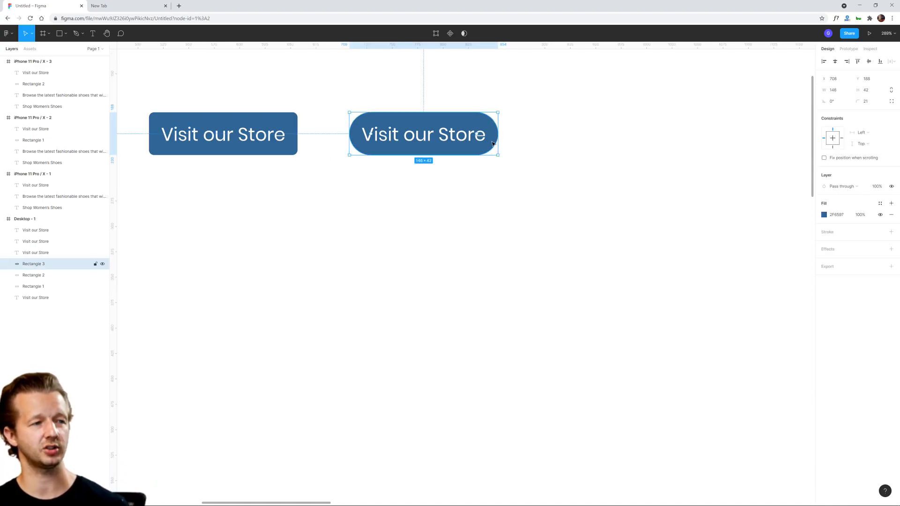
left_click_drag(499, 134, 501, 132)
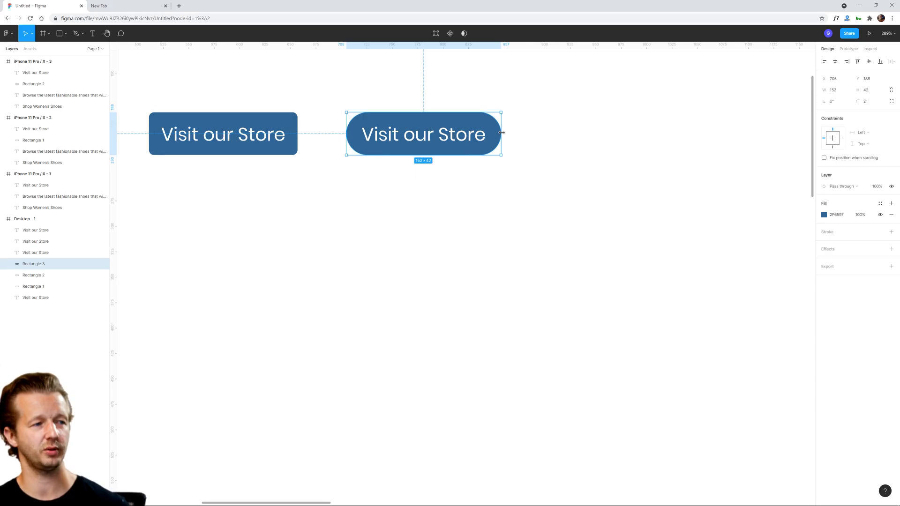
left_click(431, 169)
Duplicate the iPhone 11 Pro / X - 3 frame, place the copy beside it and delete the copy's rounded-corner button.
scroll(468, 220, "down", 3)
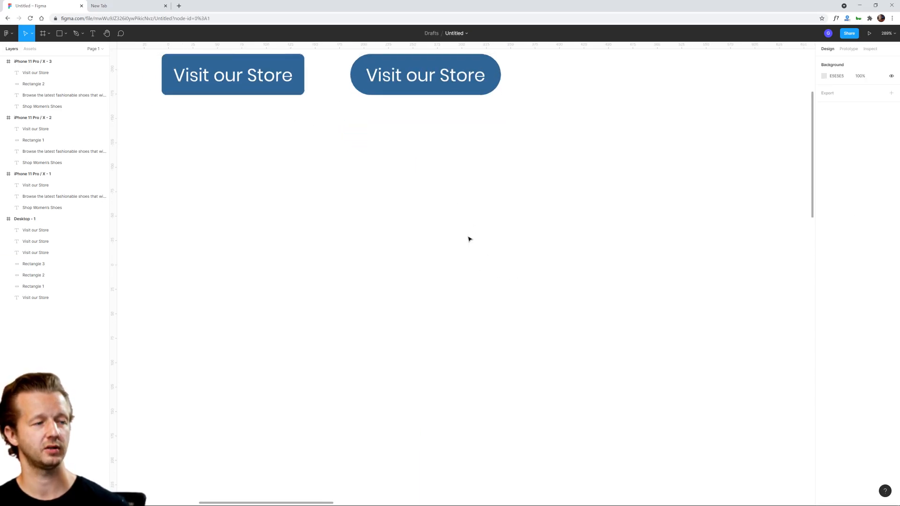
scroll(469, 239, "down", 10)
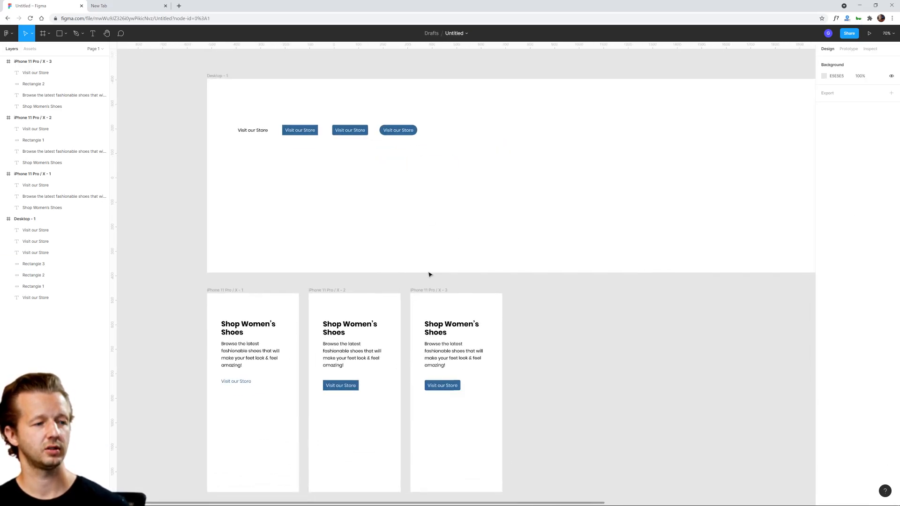
left_click(426, 291)
key("ctrl+d")
scroll(553, 401, "down", 1)
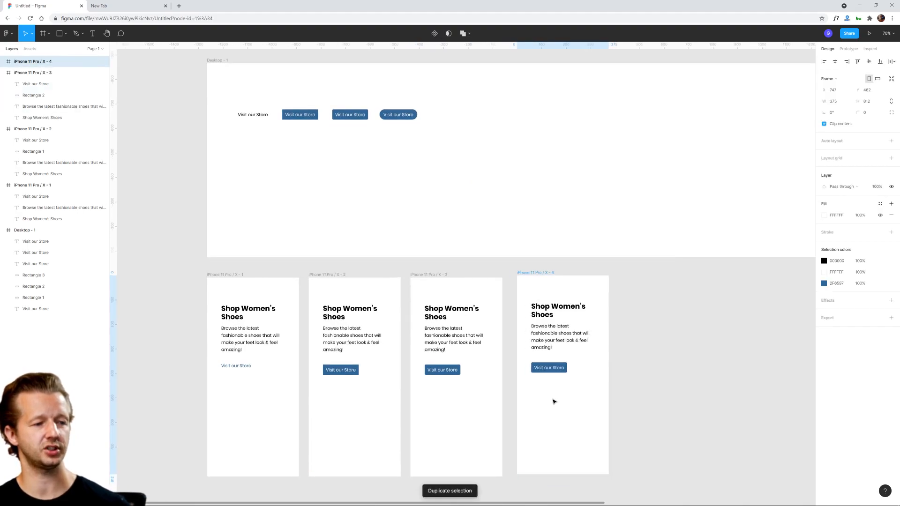
left_click(657, 378)
left_click(549, 368)
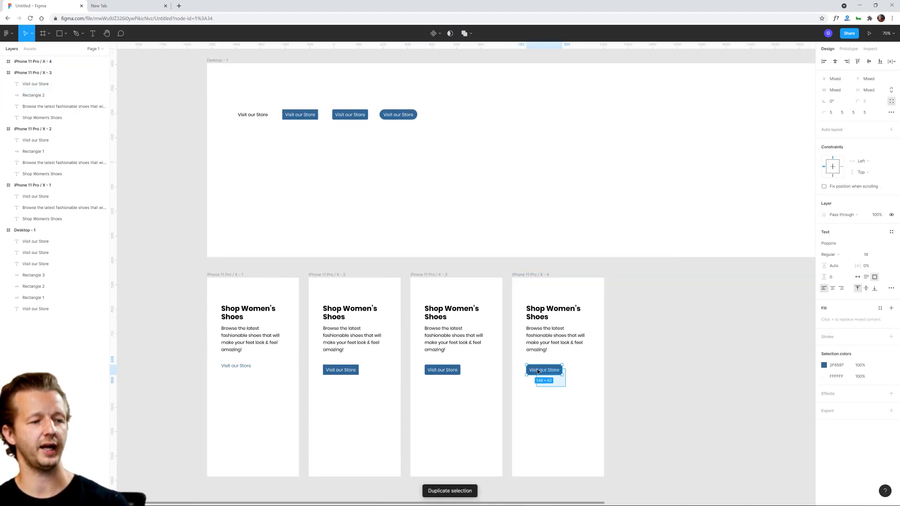
key("Delete")
Copy the pill-shaped button from the desktop frame into the fourth iPhone frame, left-aligned below the paragraph.
left_click_drag(414, 136, 390, 113)
key("ctrl+c")
left_click(524, 274)
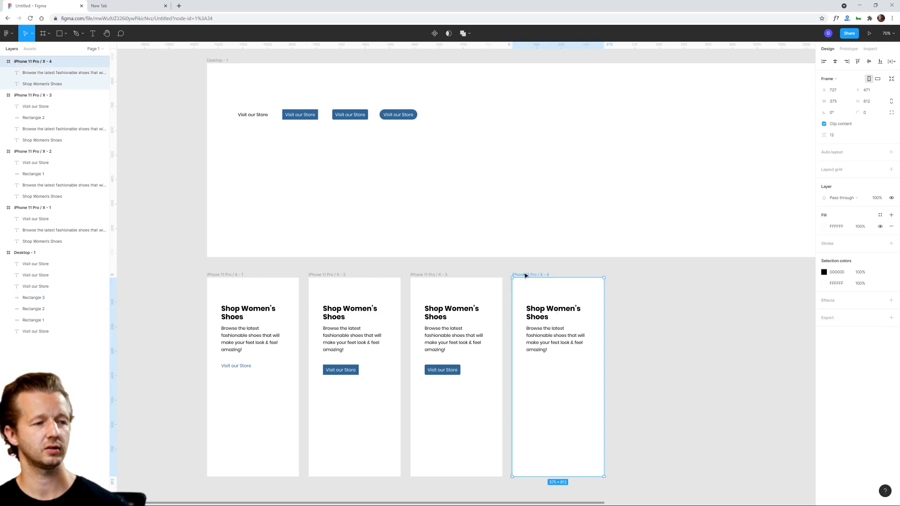
key("ctrl+v")
left_click_drag(558, 331, 545, 370)
left_click(618, 378)
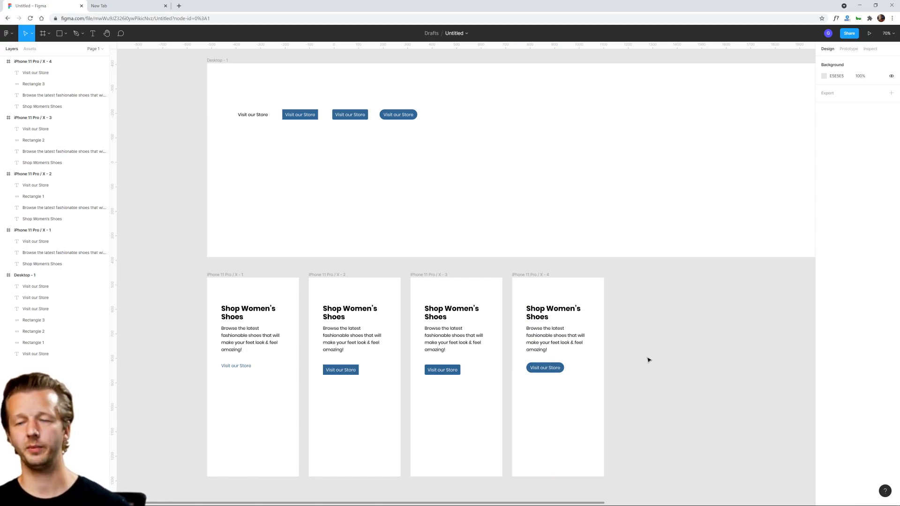
Duplicate the pill-shaped button in the desktop frame and place the copy to its right at X 921, Y 188.
scroll(388, 139, "up", 10)
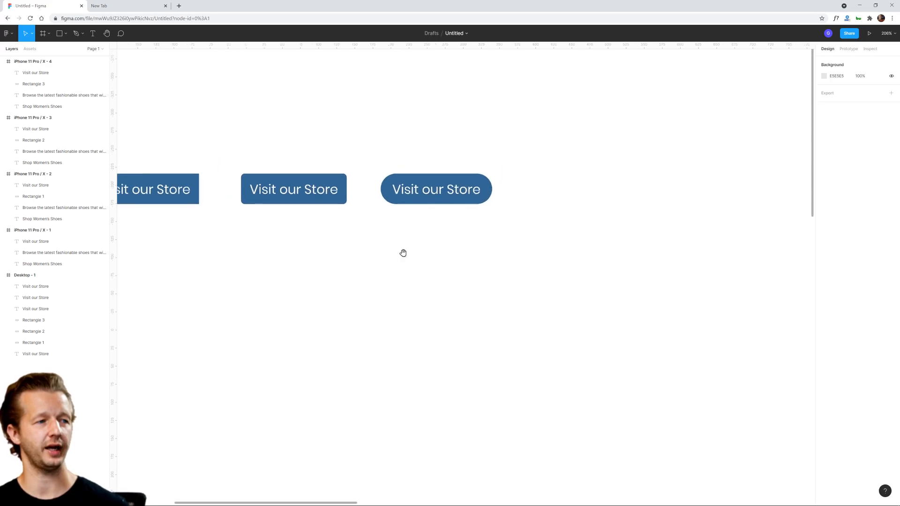
left_click_drag(417, 243, 518, 187)
key("ctrl+d")
left_click(542, 229)
Remove the fill of the copied pill rectangle and give it a black inside stroke of 1.
scroll(576, 192, "up", 5)
left_click_drag(579, 194, 550, 196)
left_click(497, 176)
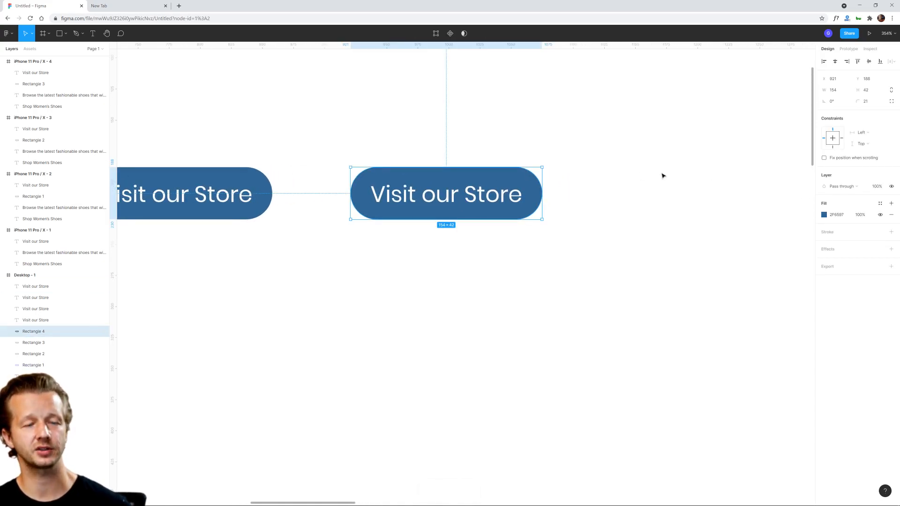
left_click(890, 214)
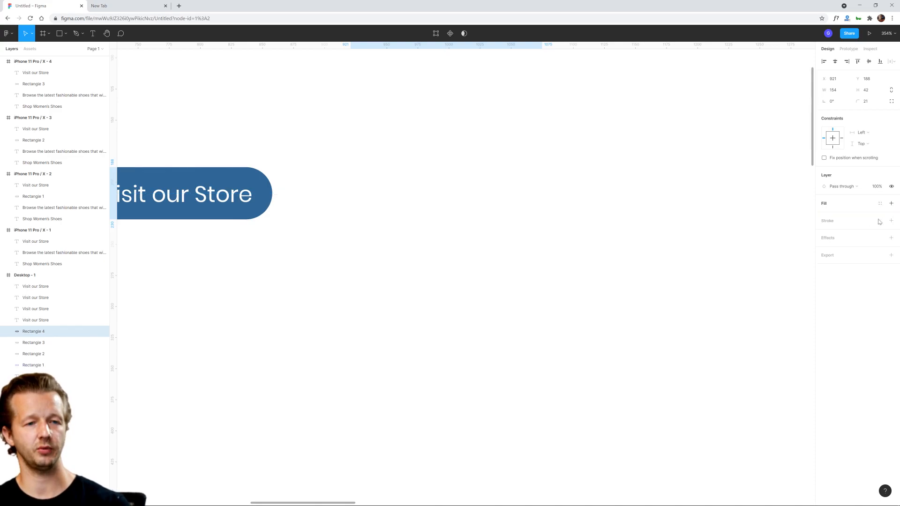
left_click(891, 220)
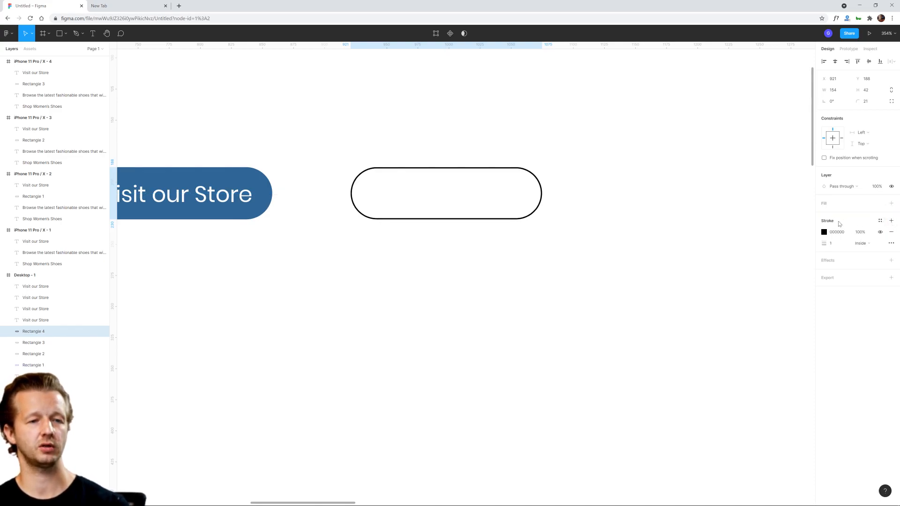
Change the outlined button's "Visit our Store" text color to black.
left_click(458, 195)
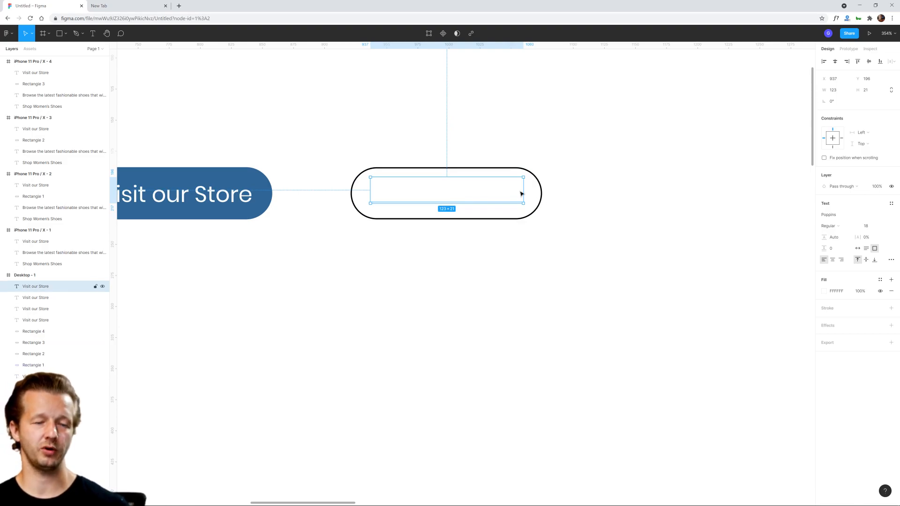
left_click(824, 291)
left_click_drag(756, 328, 731, 383)
left_click(603, 283)
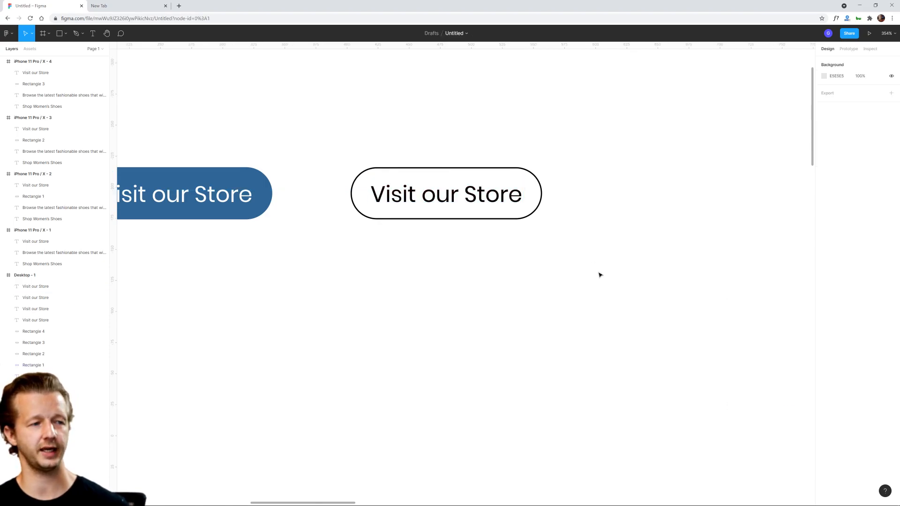
left_click(538, 183)
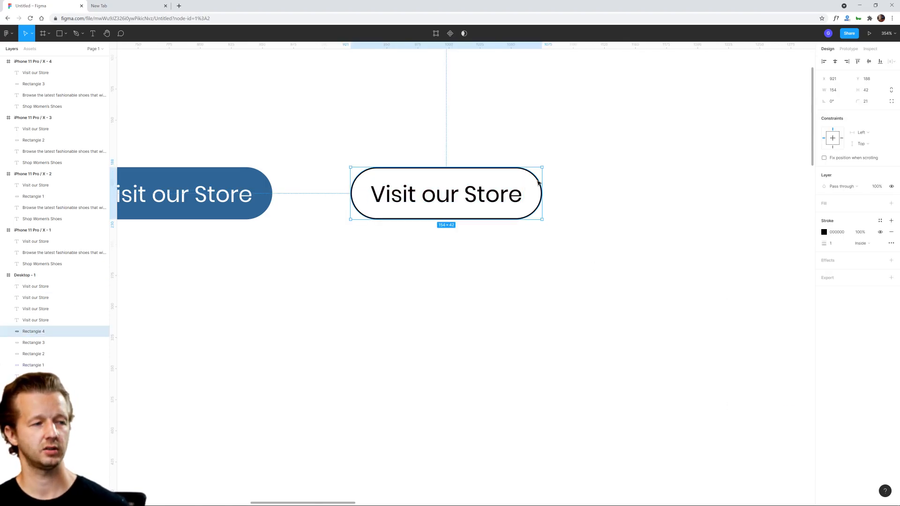
left_click(525, 243)
scroll(464, 252, "down", 5)
scroll(458, 258, "up", 4)
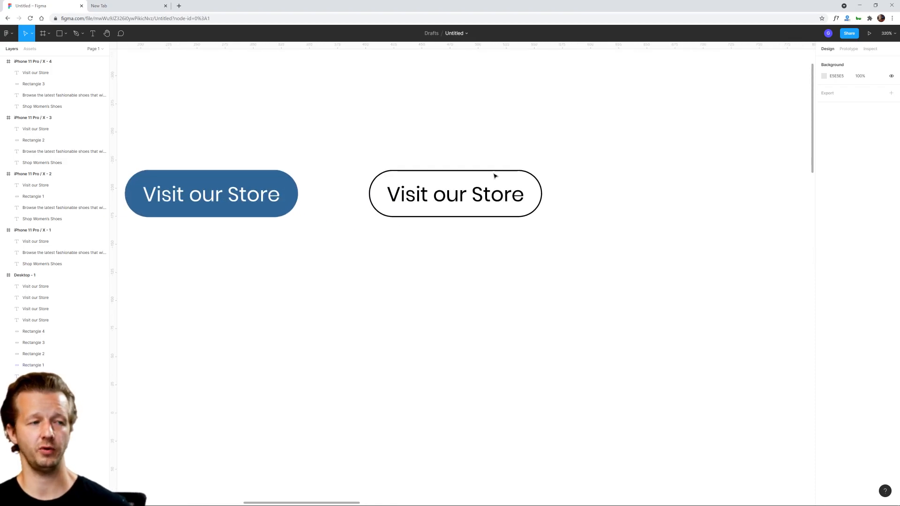
Change the outlined pill button's stroke color to the document blue 2F6597.
left_click(498, 171)
left_click(825, 233)
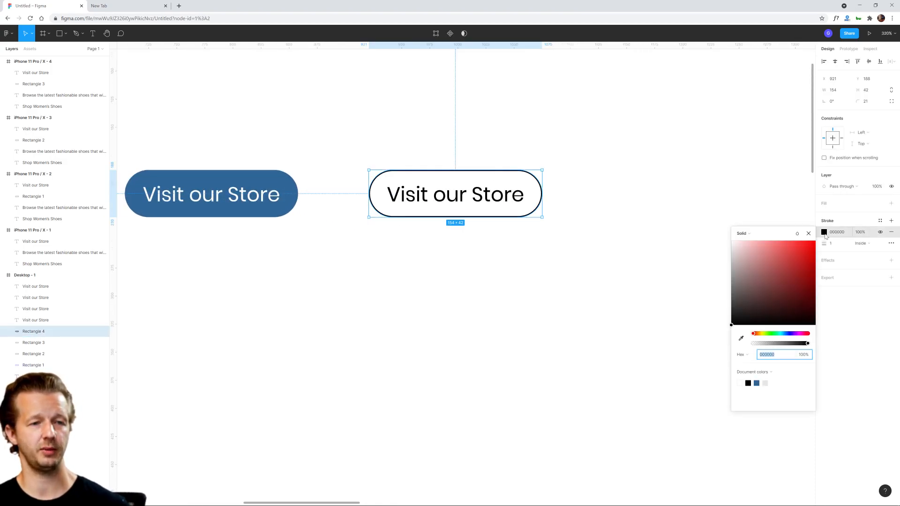
left_click(756, 383)
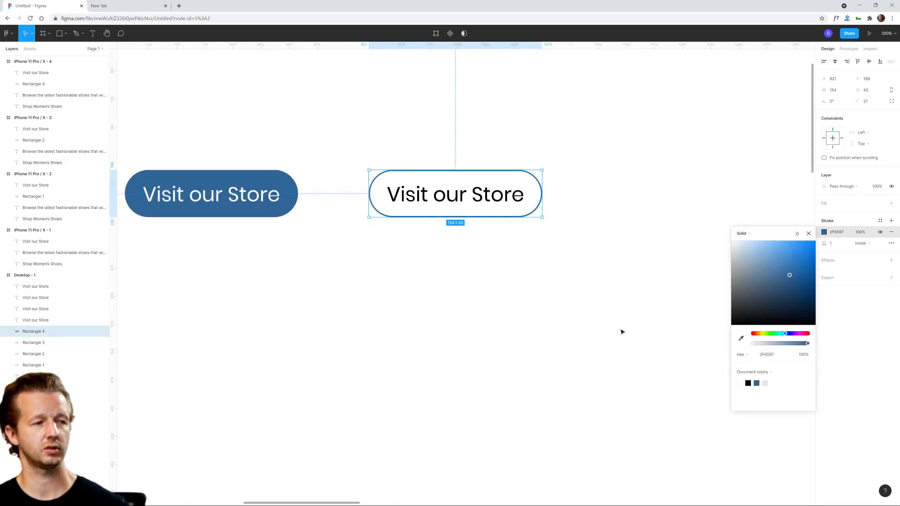
left_click(558, 292)
Duplicate the fourth iPhone frame and delete the pill-shaped button from the copy.
scroll(463, 243, "down", 10)
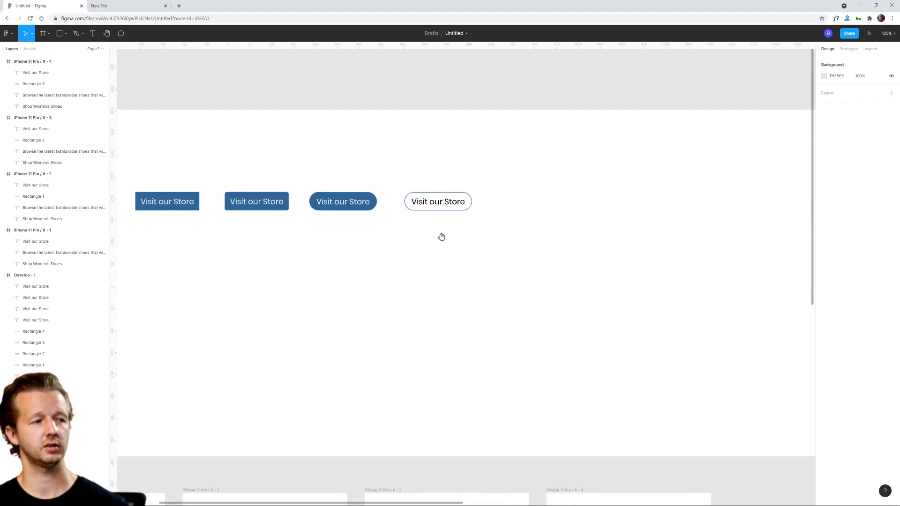
scroll(441, 247, "down", 4)
left_click_drag(480, 250, 388, 159)
scroll(452, 209, "up", 3)
left_click(434, 287)
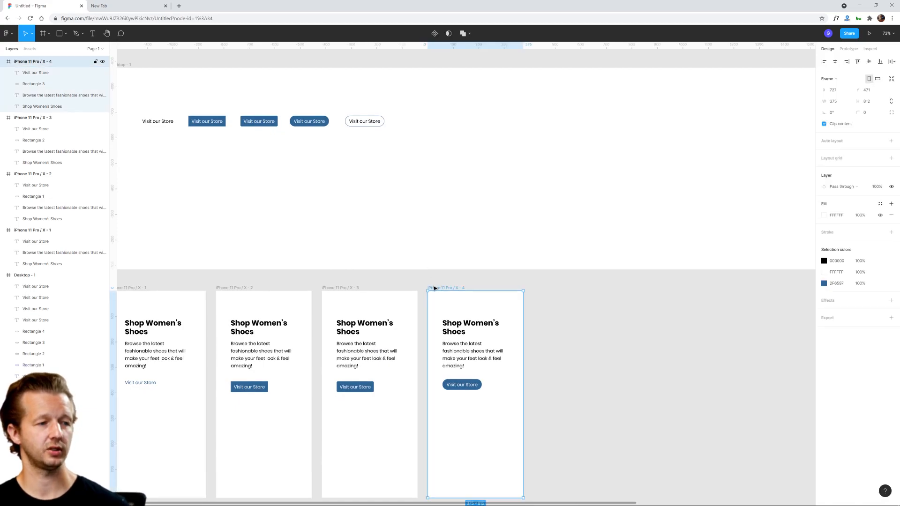
key("ctrl+d")
left_click(634, 364)
left_click_drag(585, 376, 547, 357)
key("Delete")
Copy the outlined button from the desktop frame into the fifth iPhone frame, left-aligned below the paragraph.
left_click_drag(376, 124, 344, 90)
key("ctrl+c")
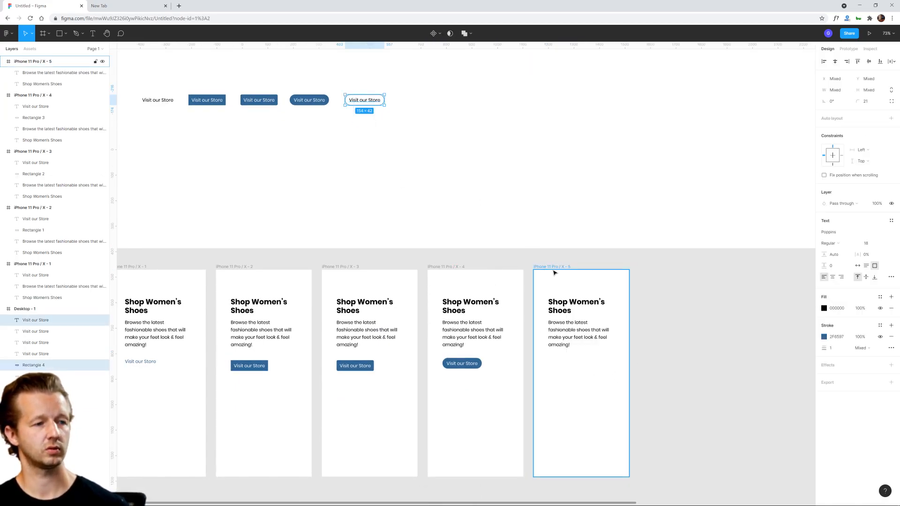
left_click(556, 267)
key("ctrl+v")
left_click_drag(585, 324, 570, 364)
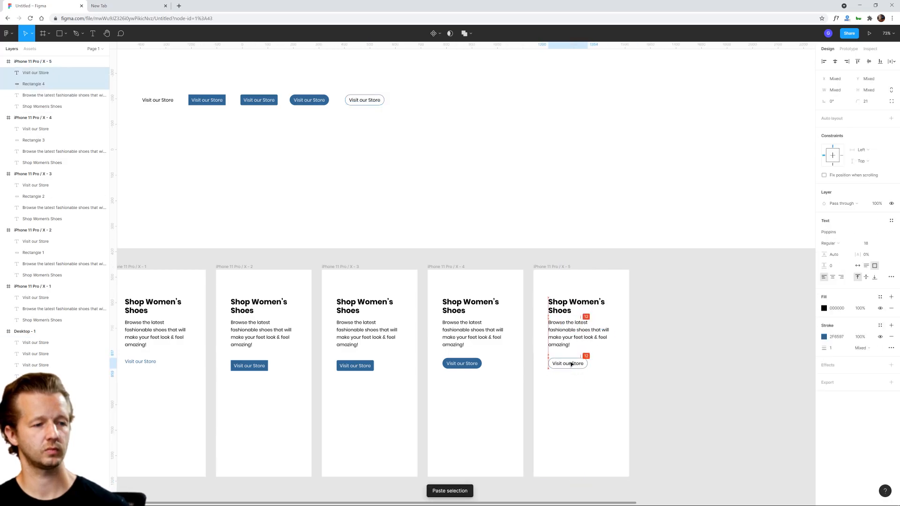
left_click(677, 315)
Compare the text link and the filled and outlined button variants across the five iPhone frames.
scroll(588, 381, "up", 5)
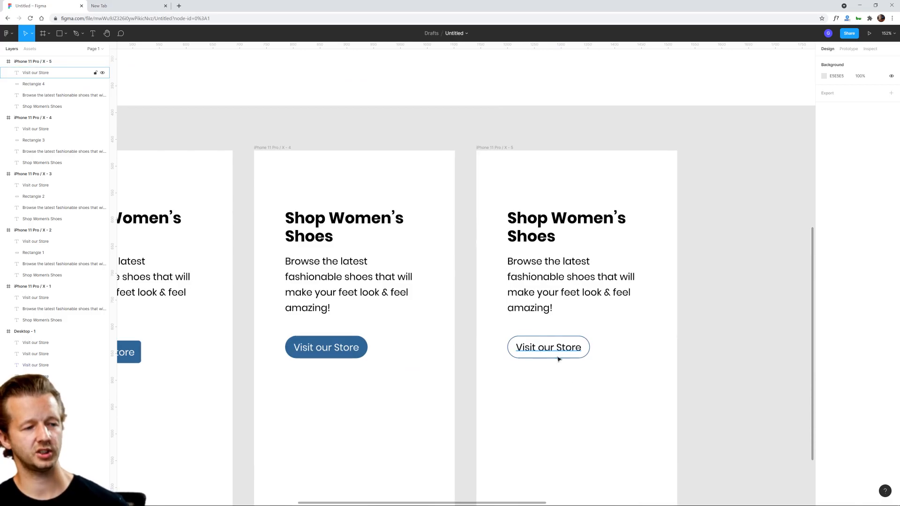
scroll(582, 343, "left", 10)
scroll(581, 342, "left", 4)
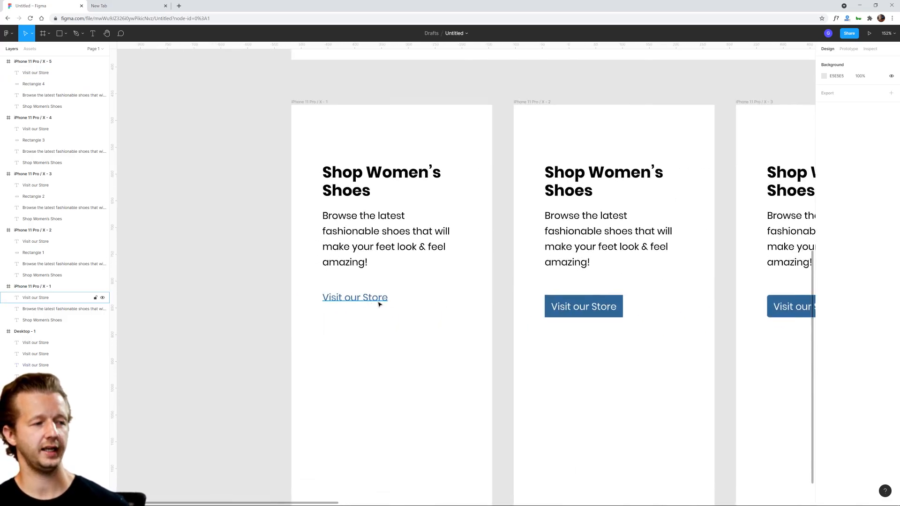
scroll(468, 324, "right", 6)
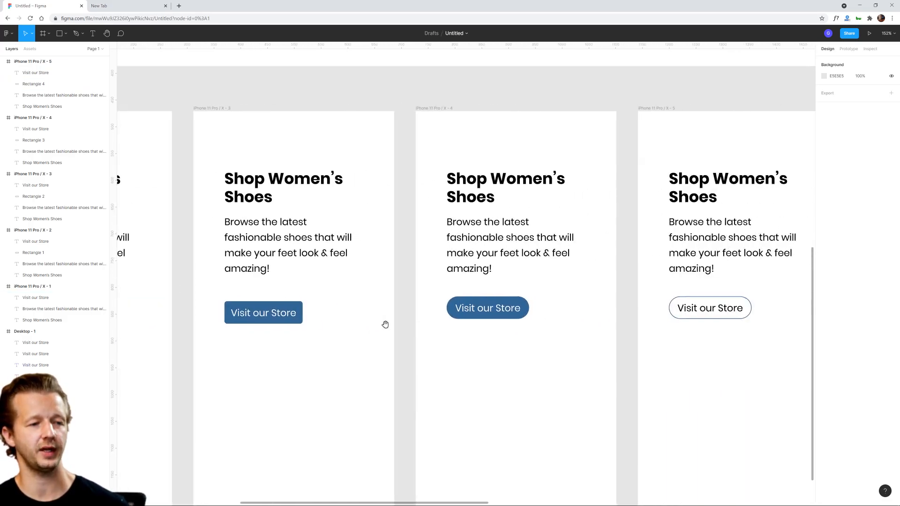
scroll(631, 321, "right", 12)
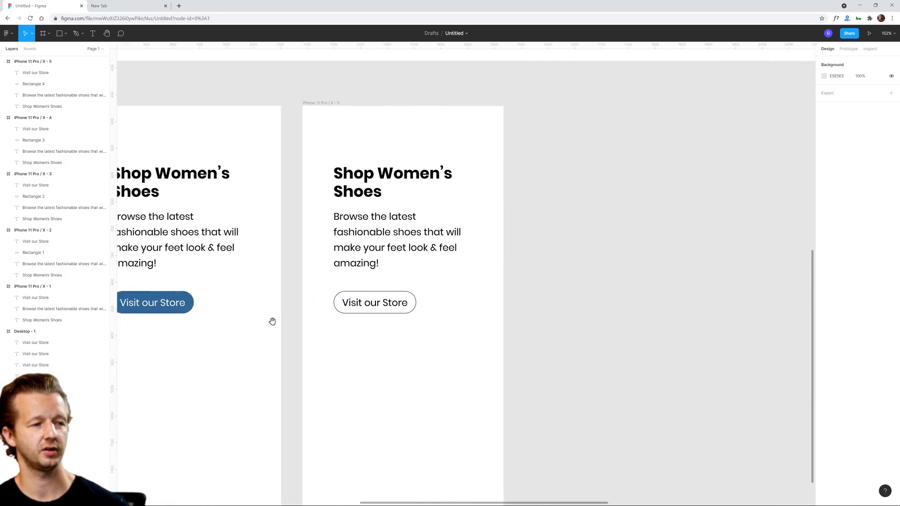
scroll(502, 266, "down", 5)
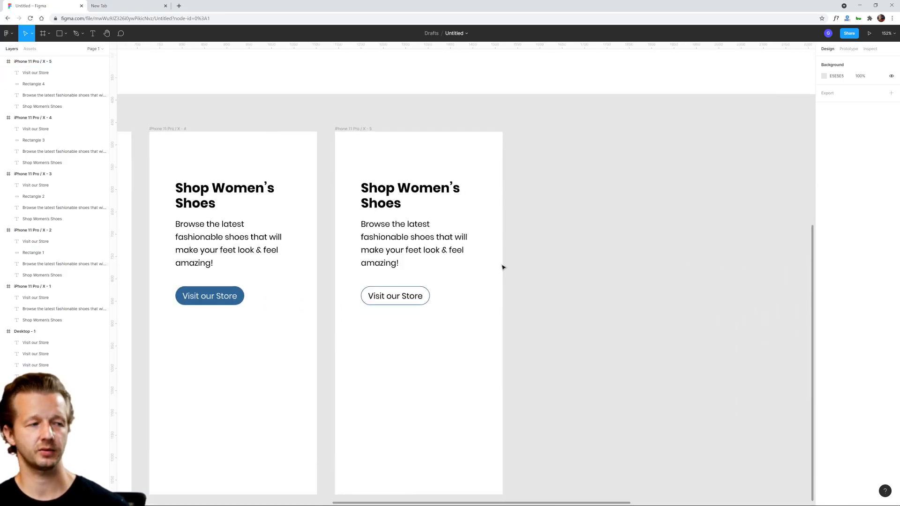
scroll(504, 351, "up", 3)
scroll(504, 351, "down", 2)
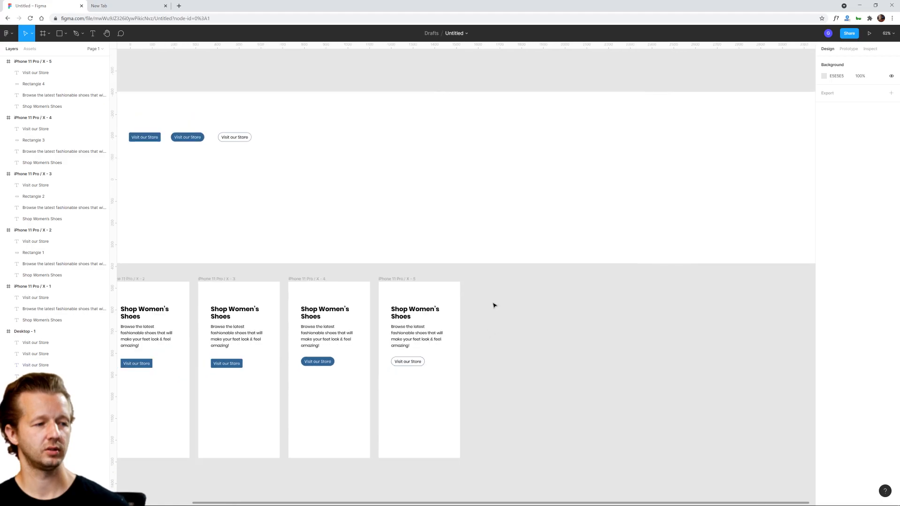
scroll(492, 305, "left", 2)
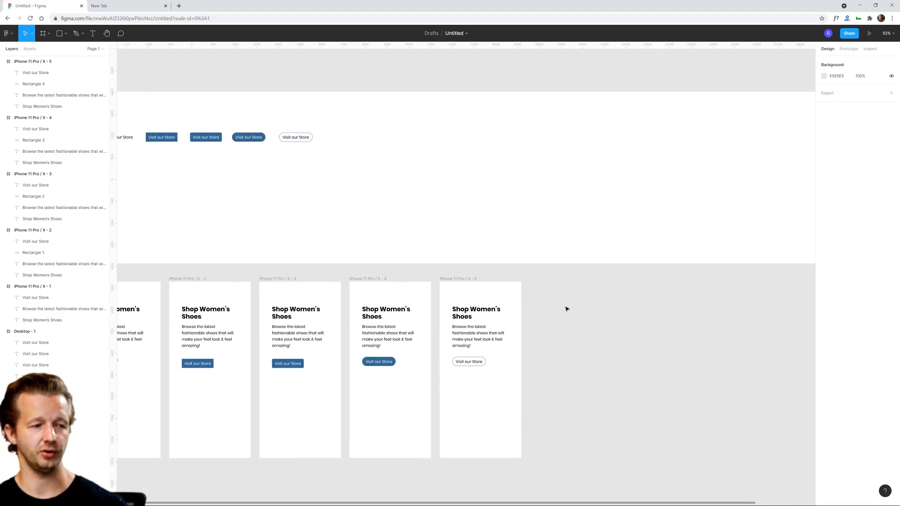
Duplicate the outlined button in the desktop frame and place the copy to its right at X 1138, Y 188.
scroll(323, 175, "up", 5)
left_click_drag(275, 161, 352, 260)
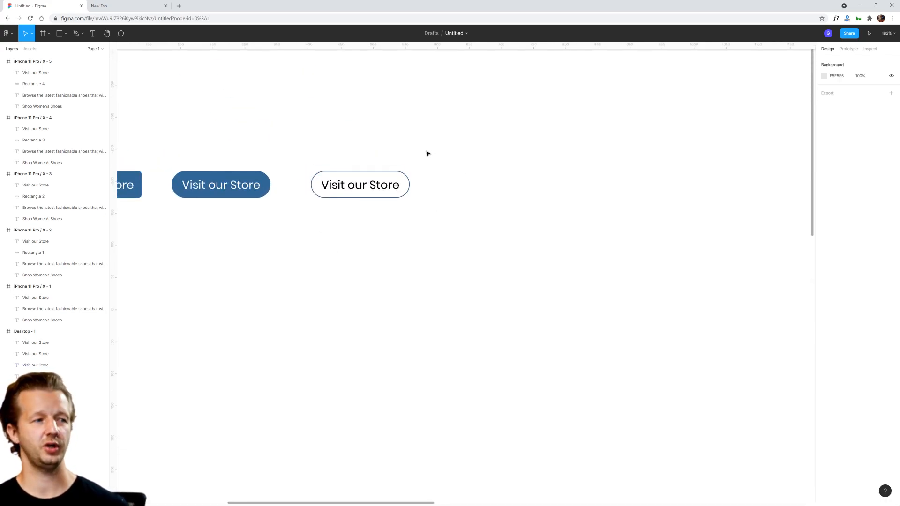
left_click(349, 185)
key("ctrl+d")
left_click_drag(350, 185, 498, 186)
left_click(530, 241)
Widen the copied outlined rectangle to about 185 and shift its label right, leaving room for an icon before the text.
scroll(544, 214, "up", 3)
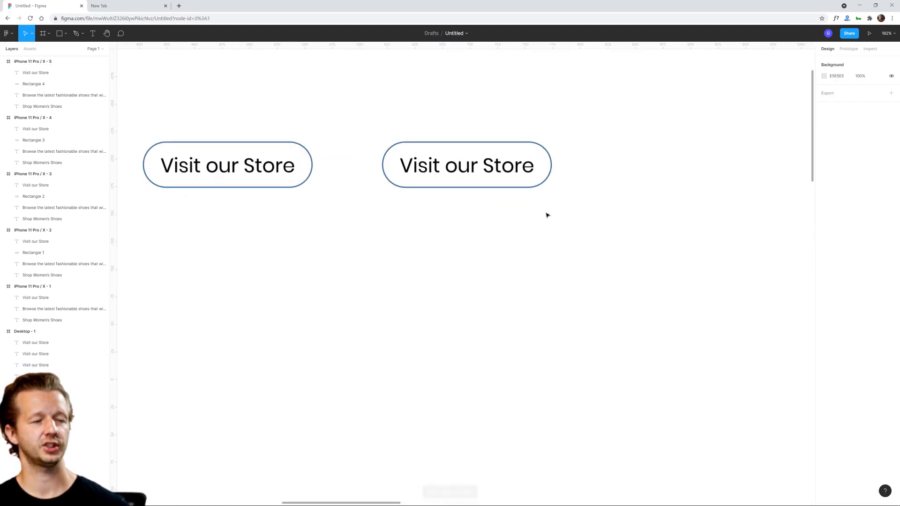
left_click(525, 192)
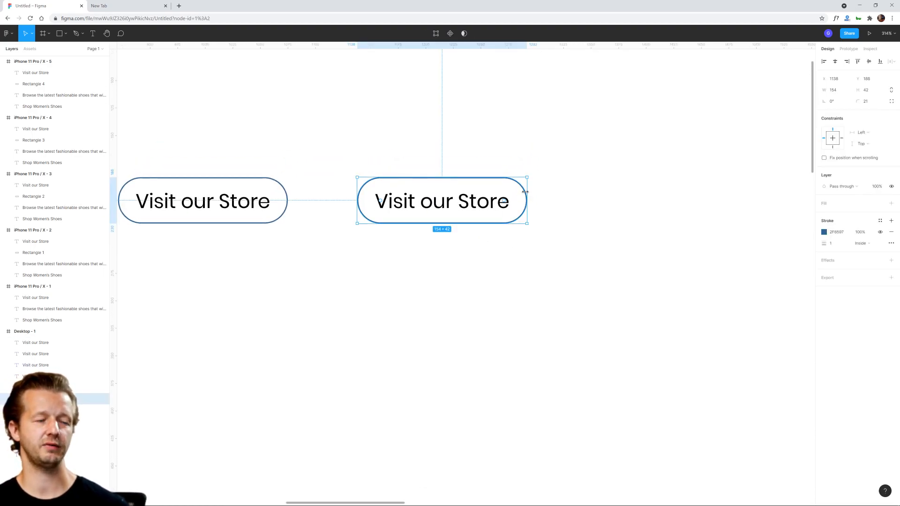
left_click_drag(528, 201, 561, 201)
left_click_drag(479, 206, 499, 202)
left_click(465, 252)
left_click(467, 205)
left_click(496, 267)
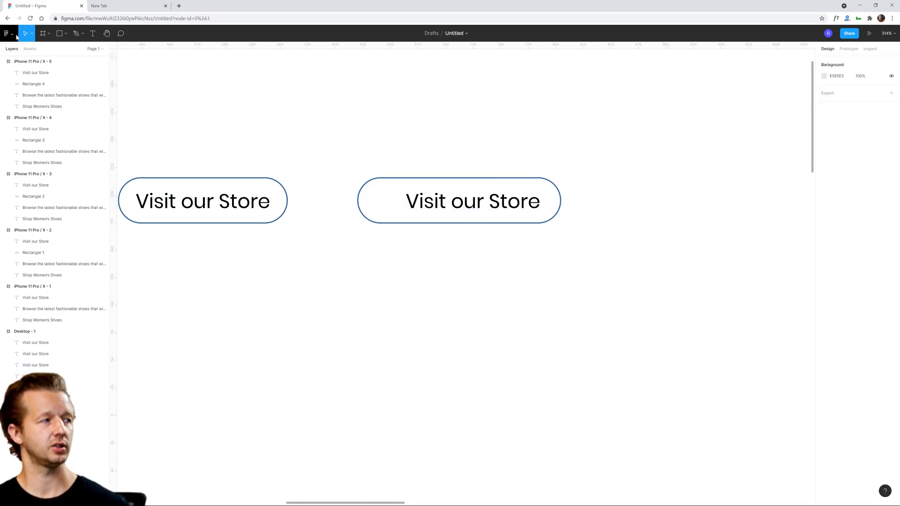
Find "store" icons with the Iconify plugin and place the bx:bx-store icon before the widened button's label.
left_click(12, 34)
mouse_move(16, 146)
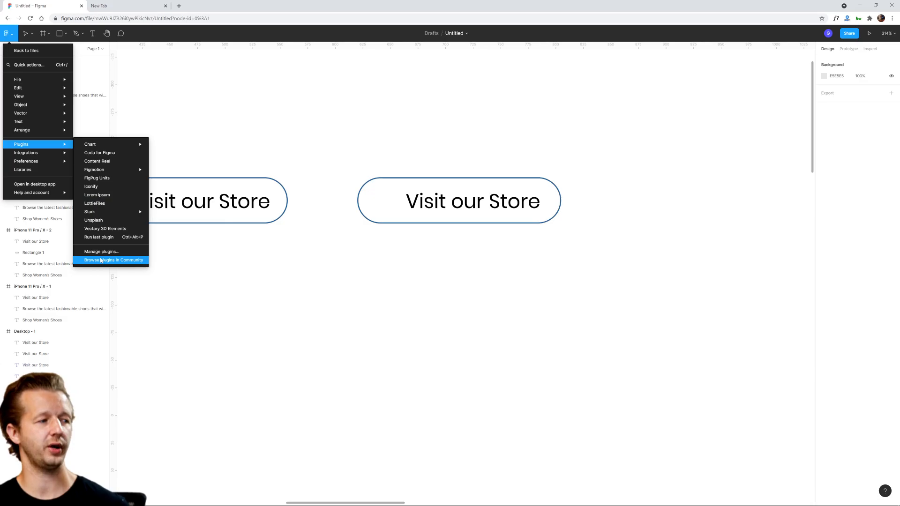
left_click(101, 187)
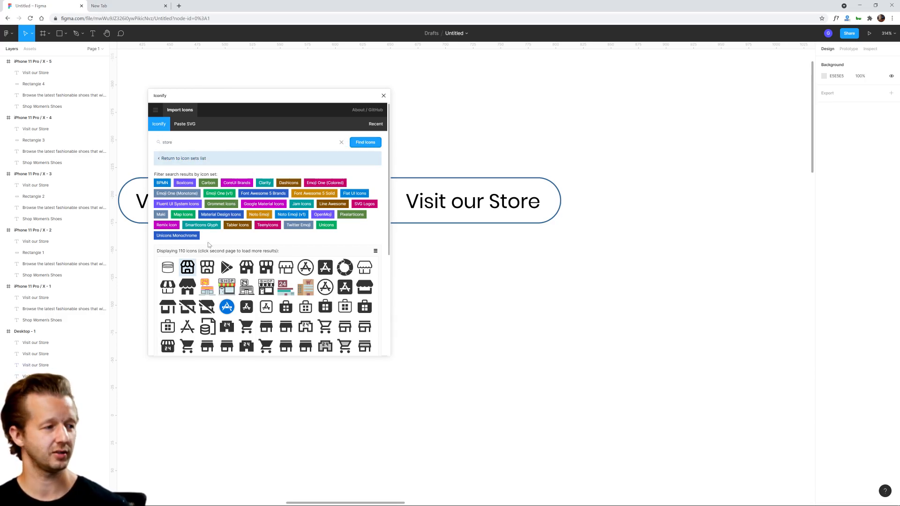
scroll(219, 264, "down", 2)
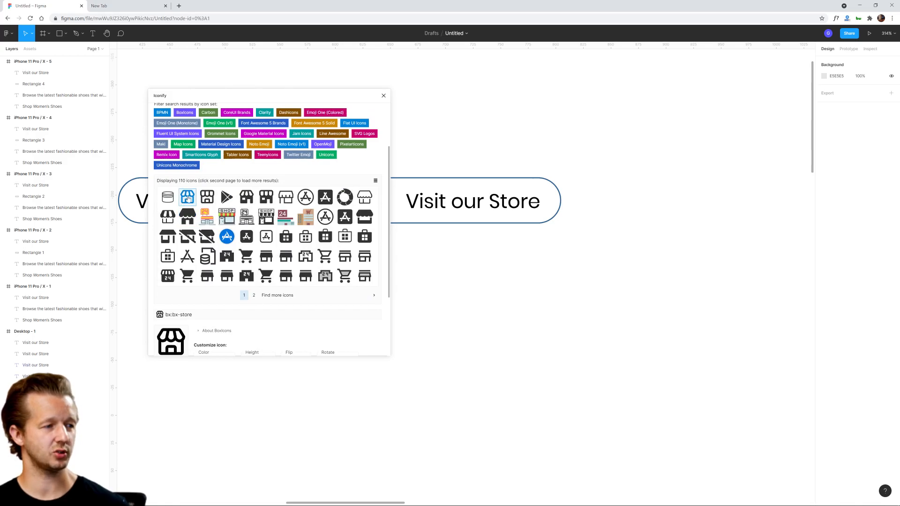
left_click_drag(187, 197, 396, 190)
left_click(384, 95)
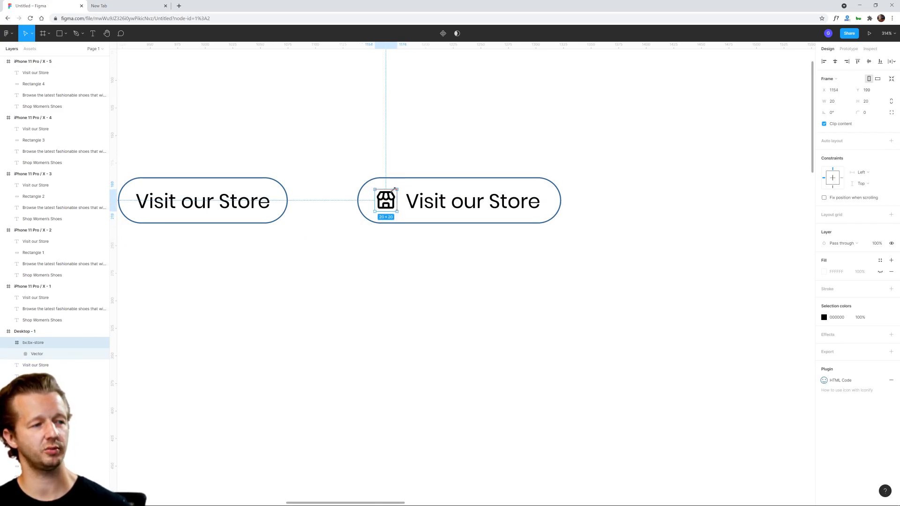
Nudge the store icon to X 1153, Y 200 inside the outlined button.
key("Down")
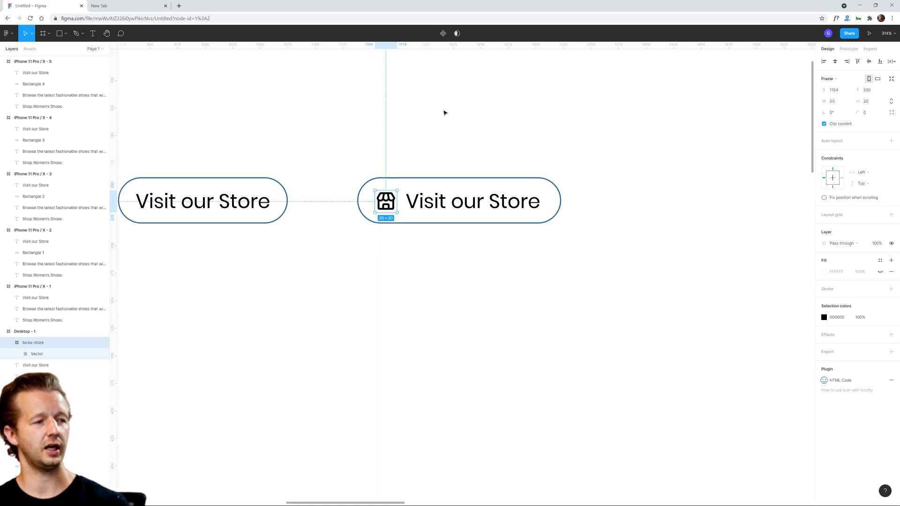
key("Left")
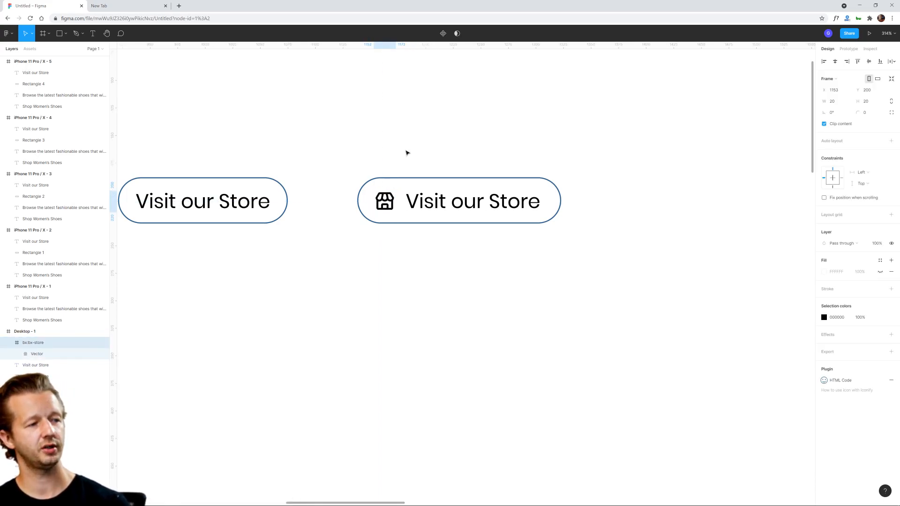
left_click(406, 152)
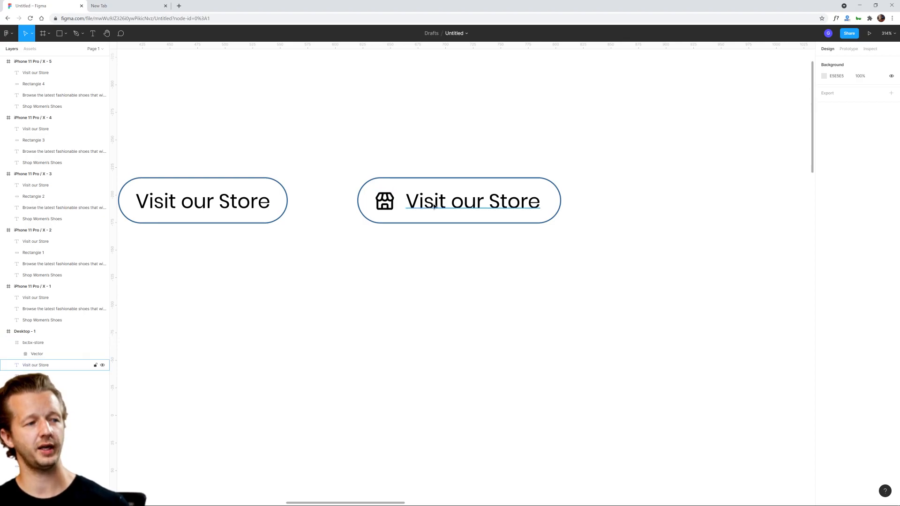
Try alternative positions for the store icon relative to the button's label.
left_click(393, 201)
mouse_move(393, 202)
left_mouse_down()
mouse_move(403, 202)
mouse_move(387, 201)
left_mouse_up()
left_click(405, 144)
left_click(403, 201)
left_click(354, 126)
left_click(382, 193)
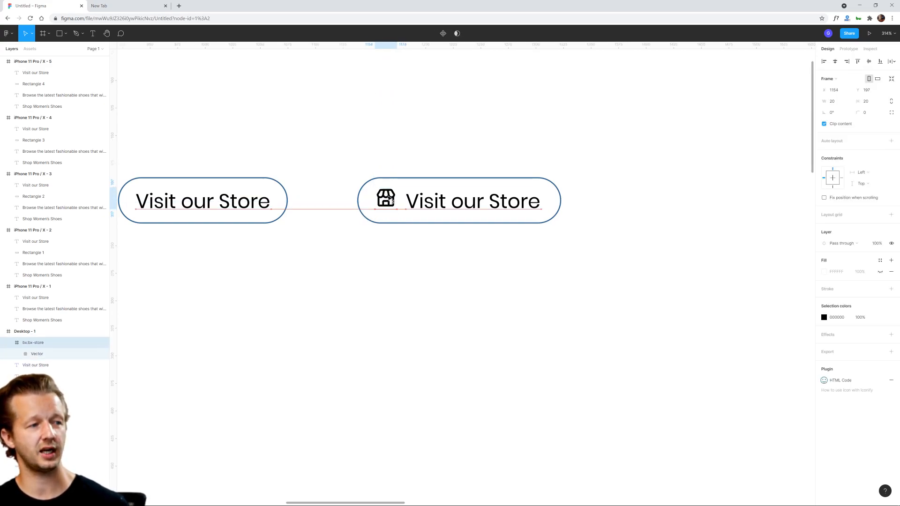
left_click(419, 162)
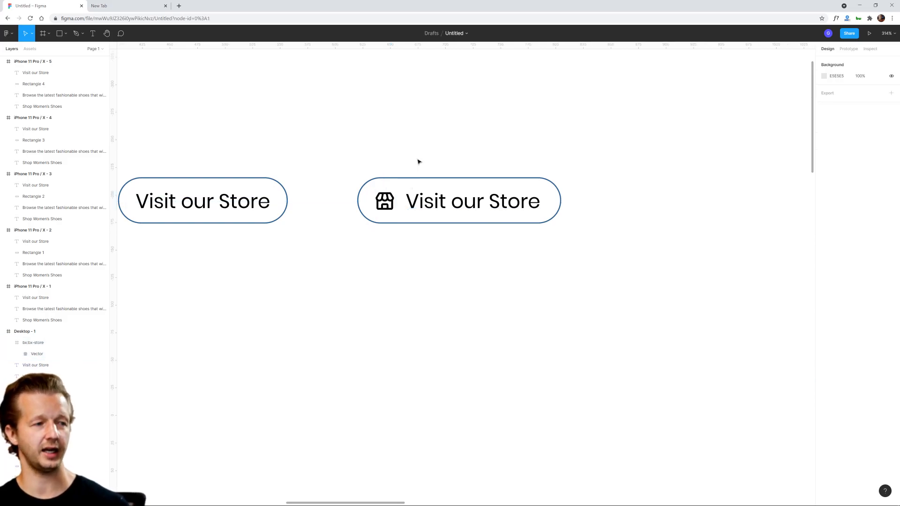
Duplicate the fifth iPhone frame and delete the outlined button from the copy.
scroll(347, 140, "down", 8)
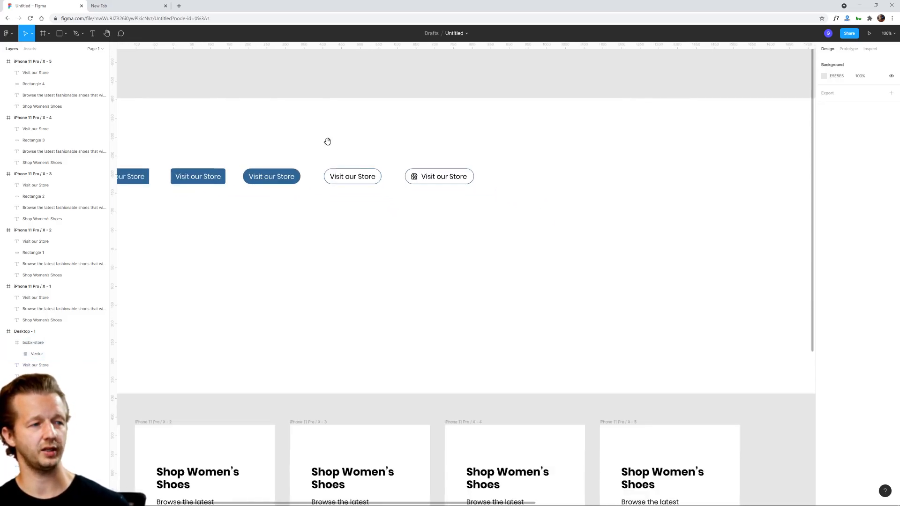
scroll(411, 158, "down", 2)
scroll(534, 183, "down", 3)
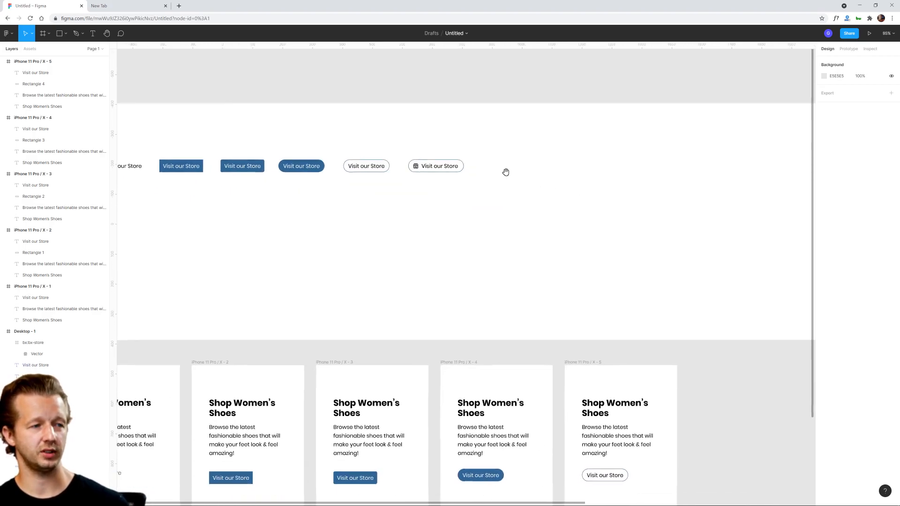
scroll(396, 164, "down", 3)
left_click(436, 310)
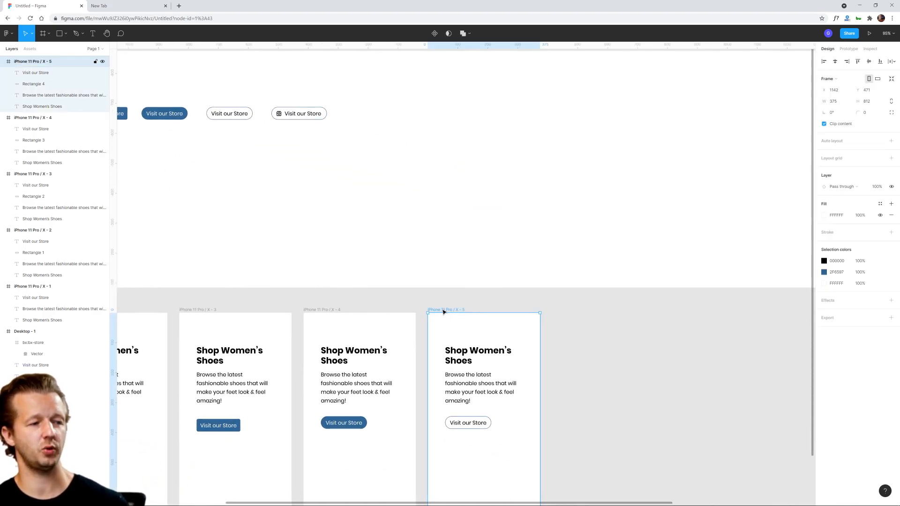
key("ctrl+d")
scroll(529, 378, "down", 2)
left_click_drag(642, 370, 574, 342)
key("Delete")
Copy the outlined button with the store icon into the sixth iPhone frame, left-aligned below the paragraph.
scroll(419, 189, "up", 3)
left_click_drag(292, 140, 232, 105)
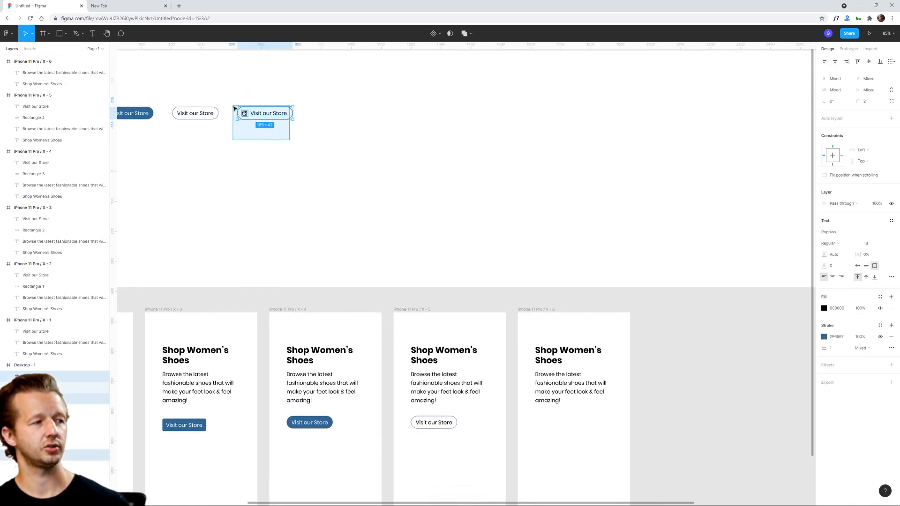
left_click(518, 313)
key("ctrl+v")
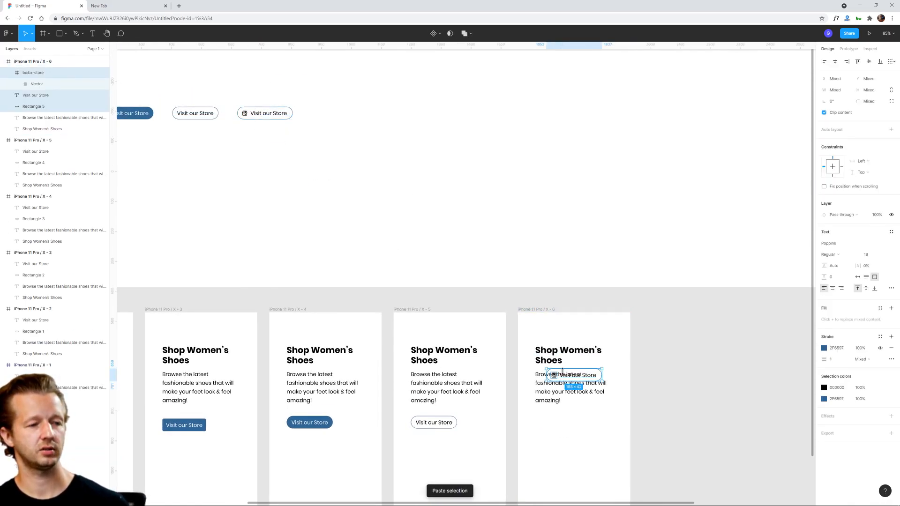
left_click_drag(567, 375, 557, 423)
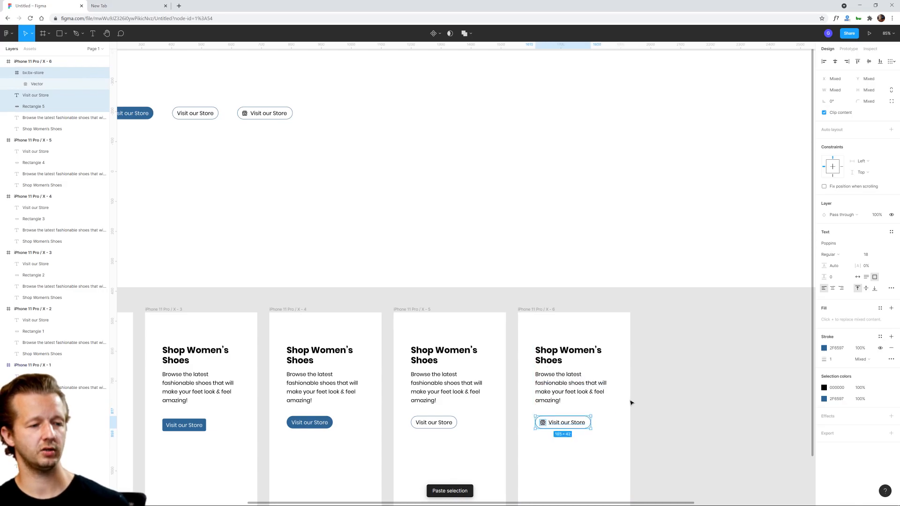
left_click(701, 360)
Review the link and button variants across the six iPhone frames, from the icon button back to the text link.
scroll(597, 404, "down", 5)
scroll(557, 321, "up", 2)
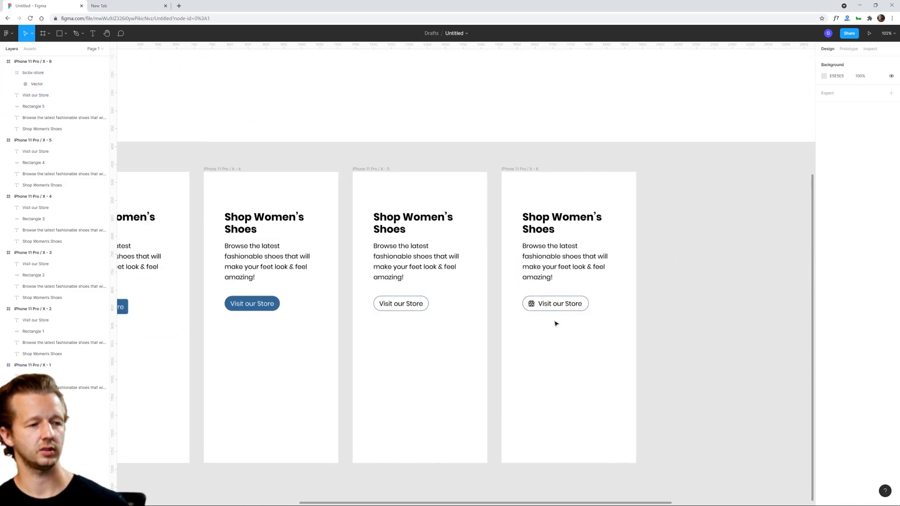
scroll(531, 335, "up", 1)
scroll(595, 326, "left", 8)
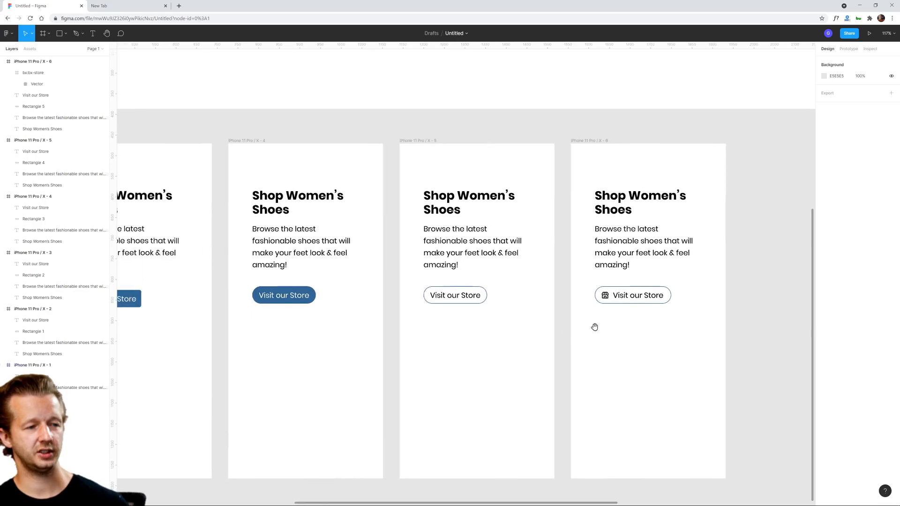
scroll(405, 335, "down", 1)
scroll(491, 323, "left", 4)
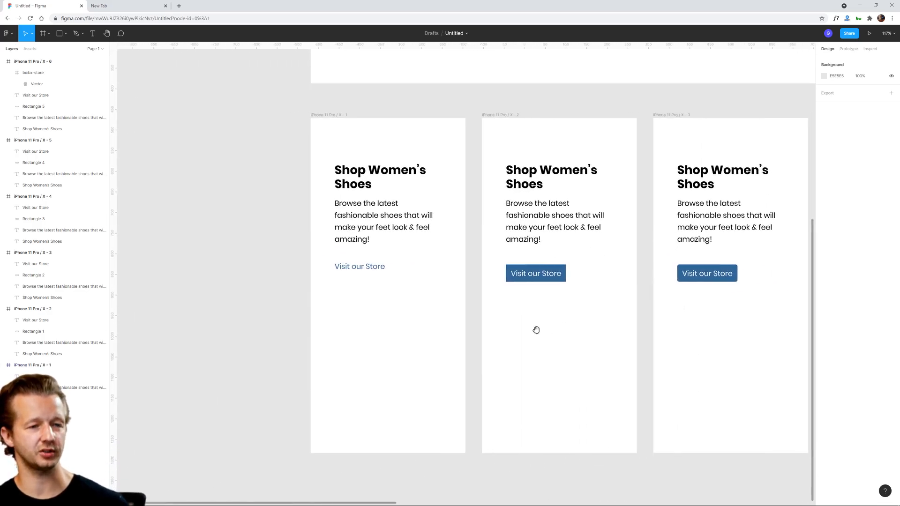
Duplicate the outlined button with the store icon to the end of the desktop frame's row and delete the copy's label.
scroll(537, 330, "right", 10)
scroll(460, 327, "right", 8)
scroll(466, 294, "down", 5)
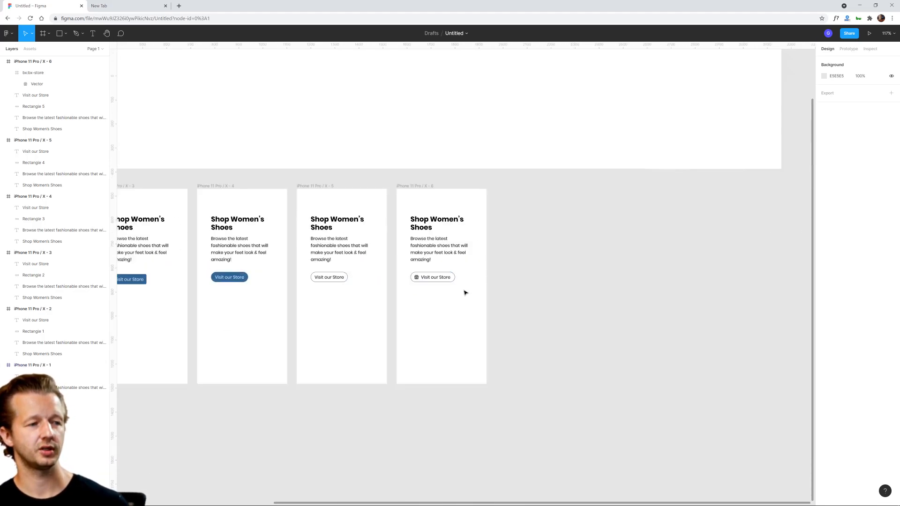
scroll(476, 305, "up", 1)
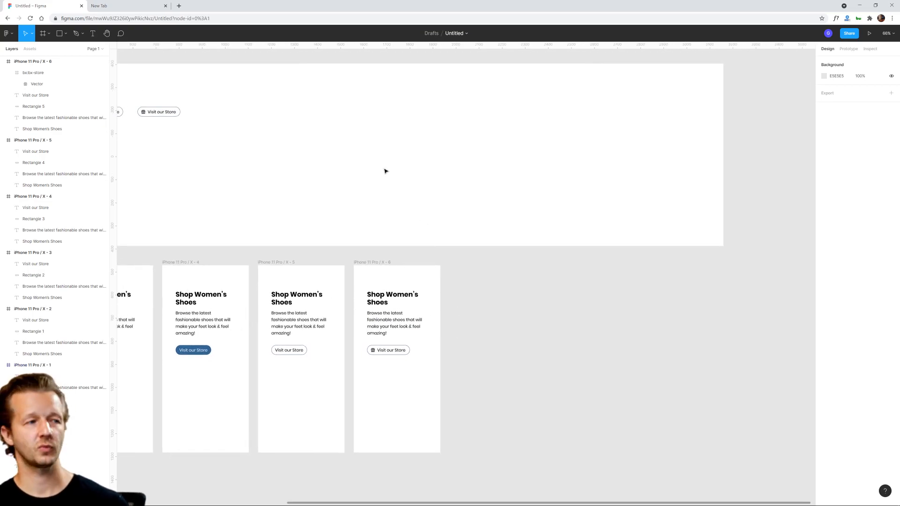
scroll(445, 211, "up", 3)
scroll(469, 225, "left", 10)
scroll(423, 205, "up", 5)
left_click_drag(383, 142, 558, 226)
key("ctrl+d")
left_click_drag(467, 180, 575, 181)
left_click(581, 220)
left_click(594, 178)
key("Delete")
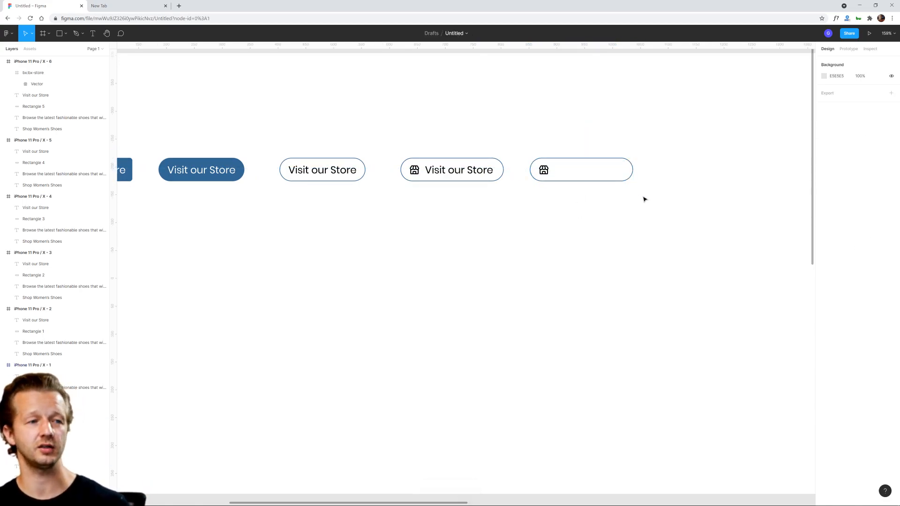
Narrow the copied pill outline to about 43 × 42 around its store icon.
left_click(626, 163)
left_click_drag(630, 166, 555, 168)
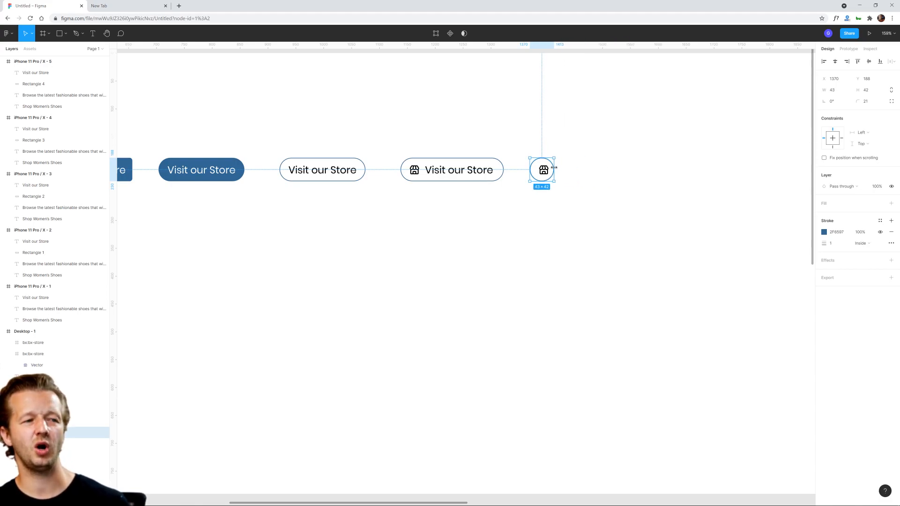
left_click(577, 171)
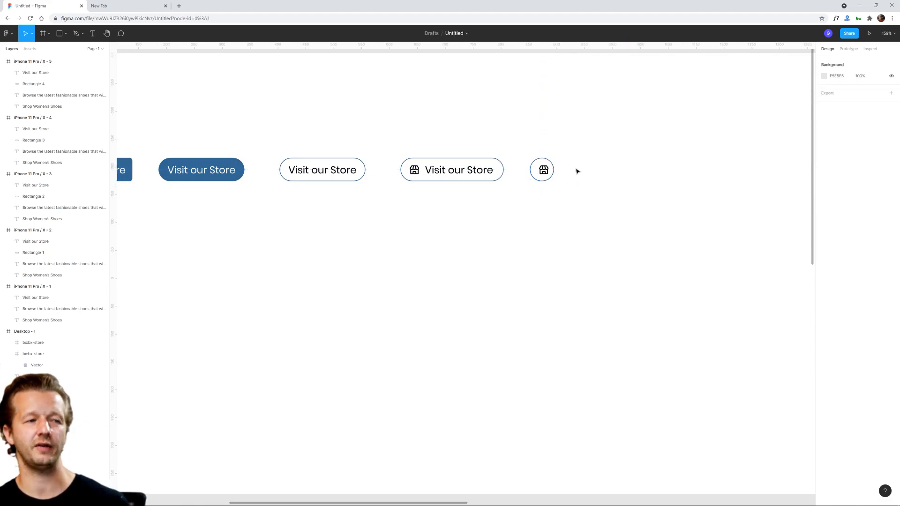
Draw a 40 × 40 circle with the Ellipse tool beside the label-less store icon.
left_click(56, 36)
left_click(66, 35)
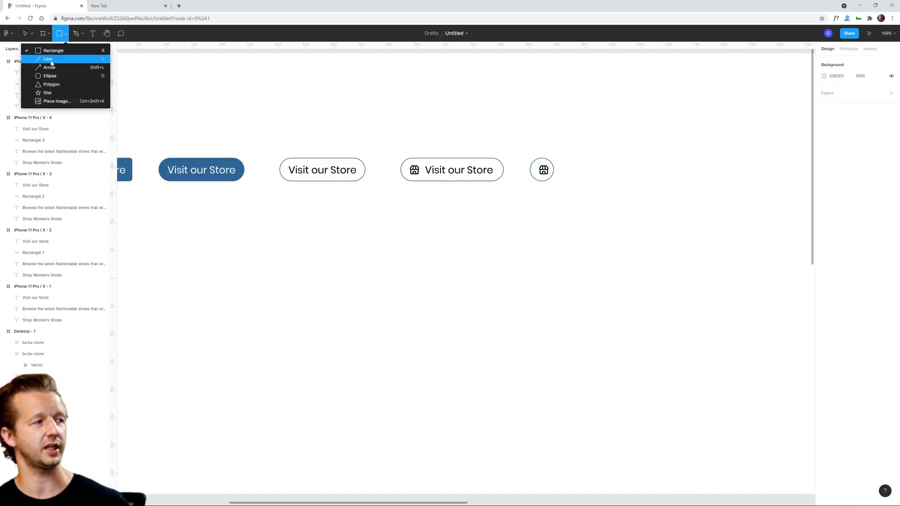
left_click(48, 76)
scroll(556, 204, "up", 3)
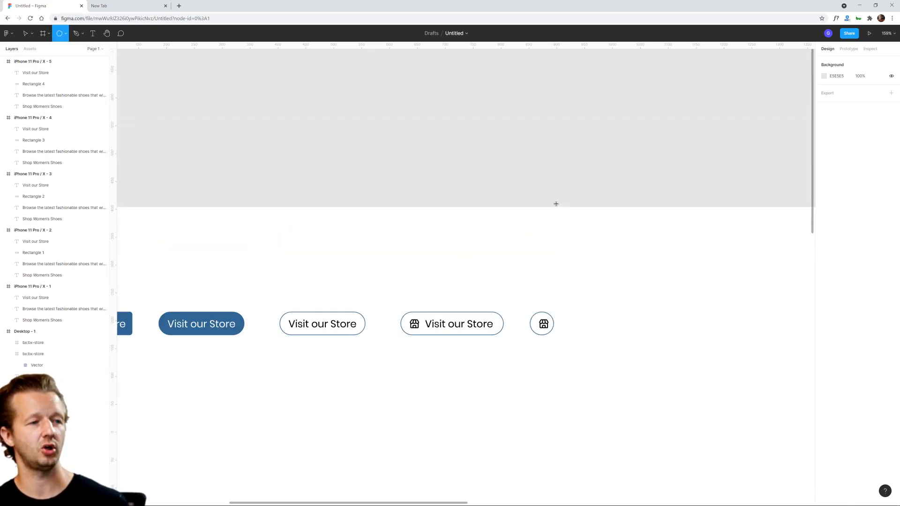
scroll(565, 333, "up", 5)
left_click_drag(593, 303, 624, 323)
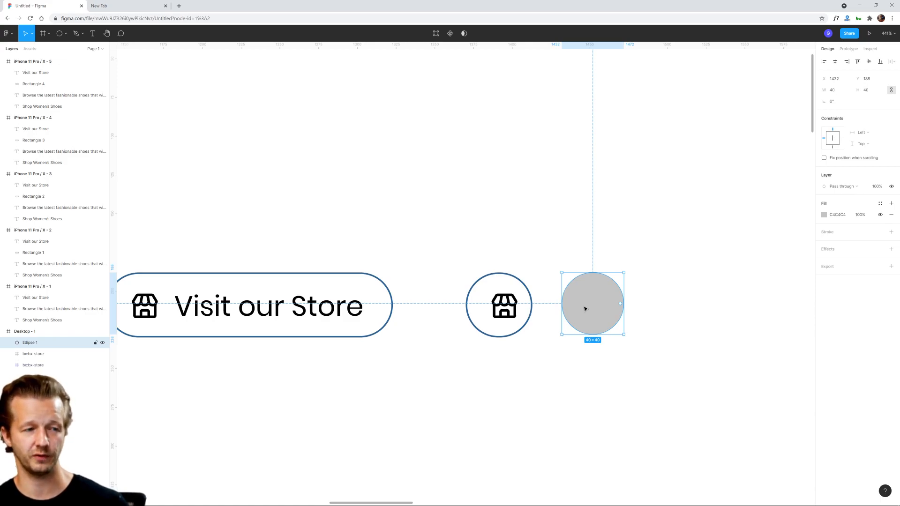
Delete the rounded outline around the store icon and centre the new circle behind the icon.
left_click(515, 279)
key("Delete")
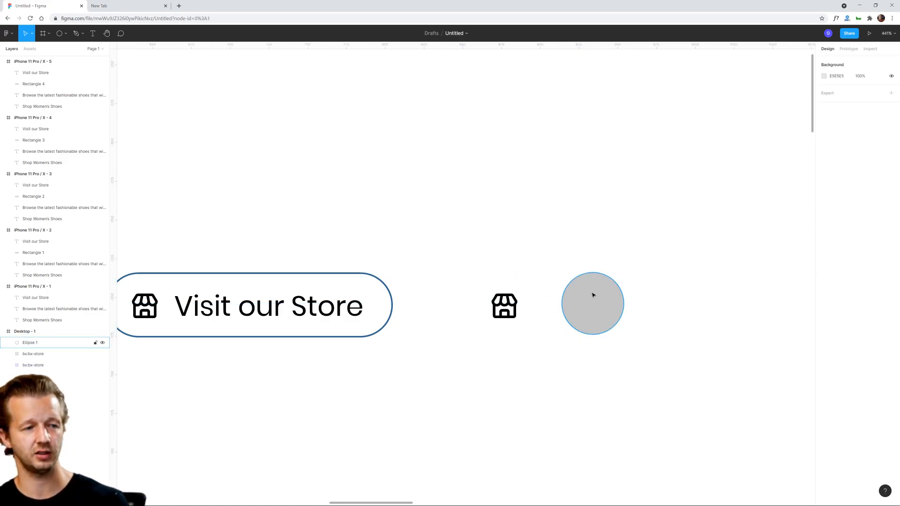
left_click_drag(598, 302, 509, 301)
right_click(517, 287)
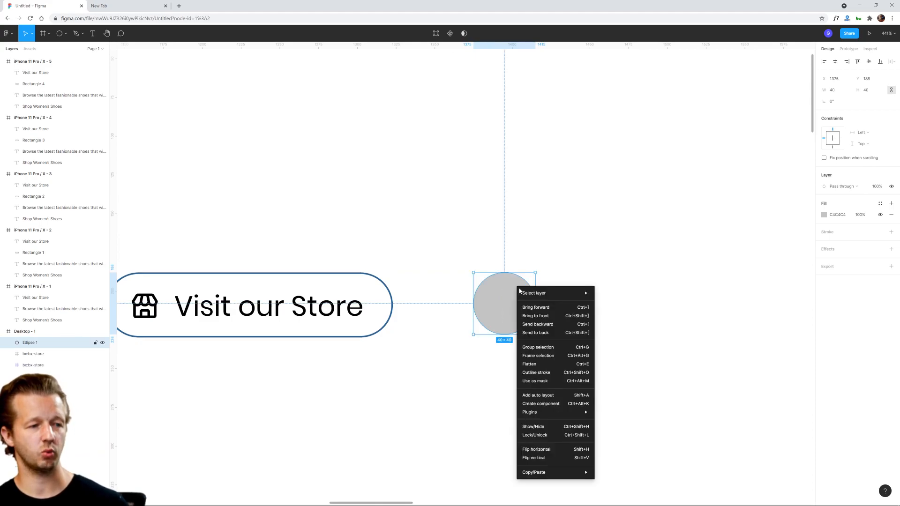
mouse_move(529, 294)
left_click(535, 333)
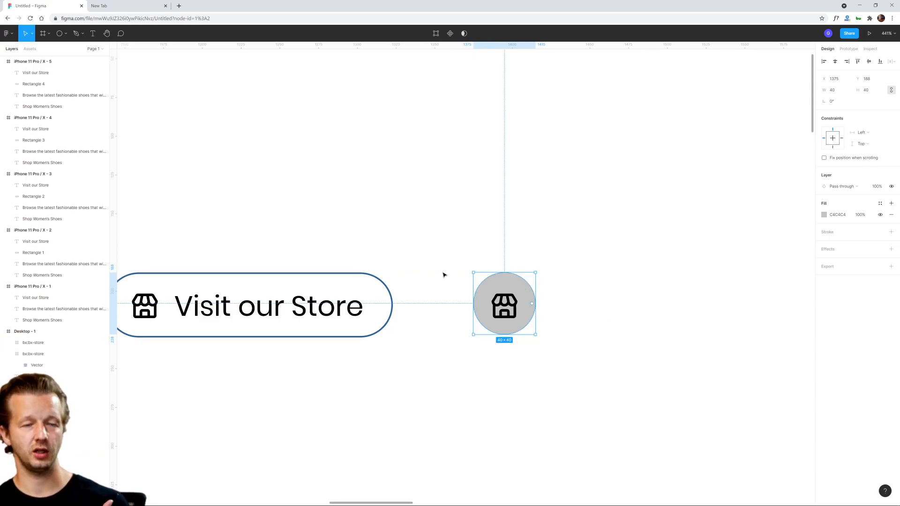
left_click(507, 301)
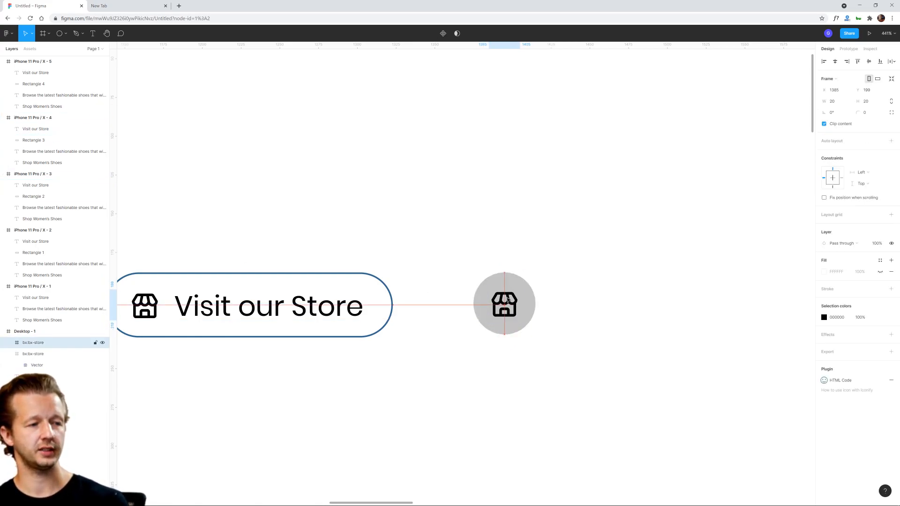
left_click(583, 283)
Remove the circle's fill and give it a 1 px inside stroke in the document's blue.
left_click(529, 305)
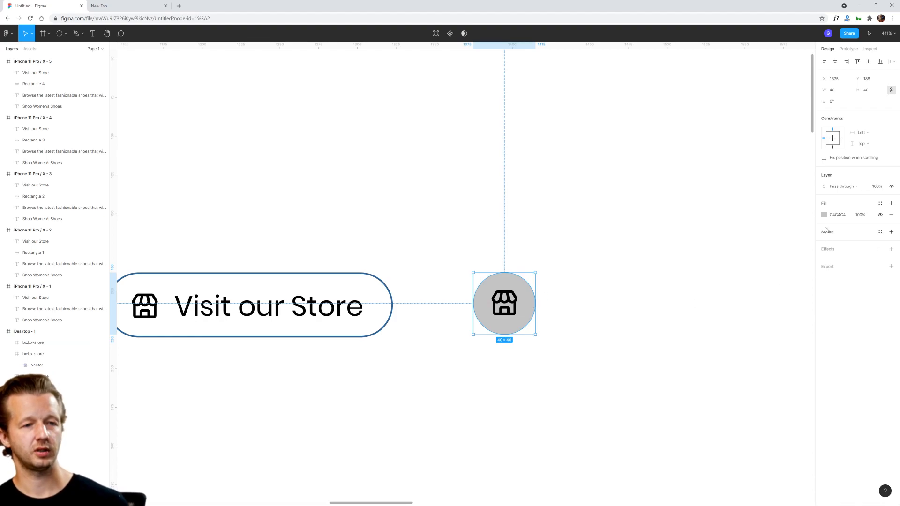
left_click(891, 215)
left_click(891, 220)
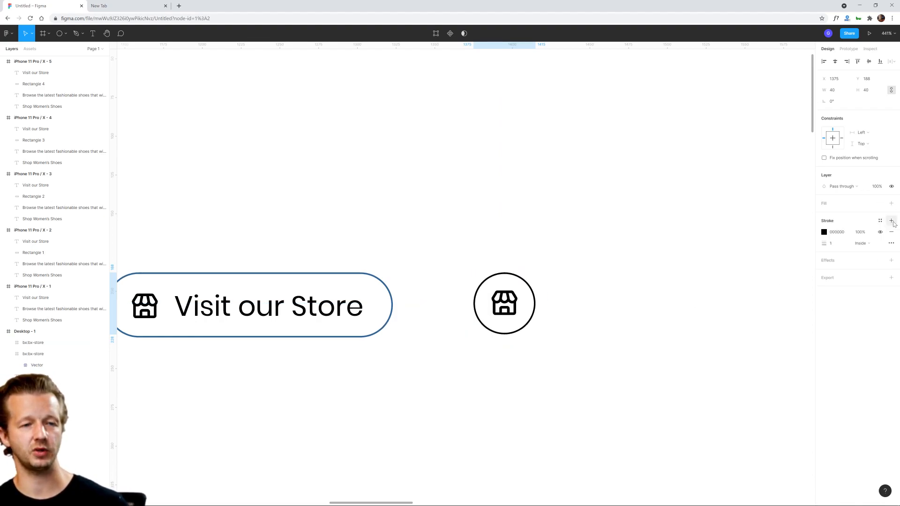
left_click(824, 235)
left_click(756, 378)
left_click(558, 359)
Recolor the store icon inside the circle with the document's blue.
left_click(515, 303)
left_click(828, 319)
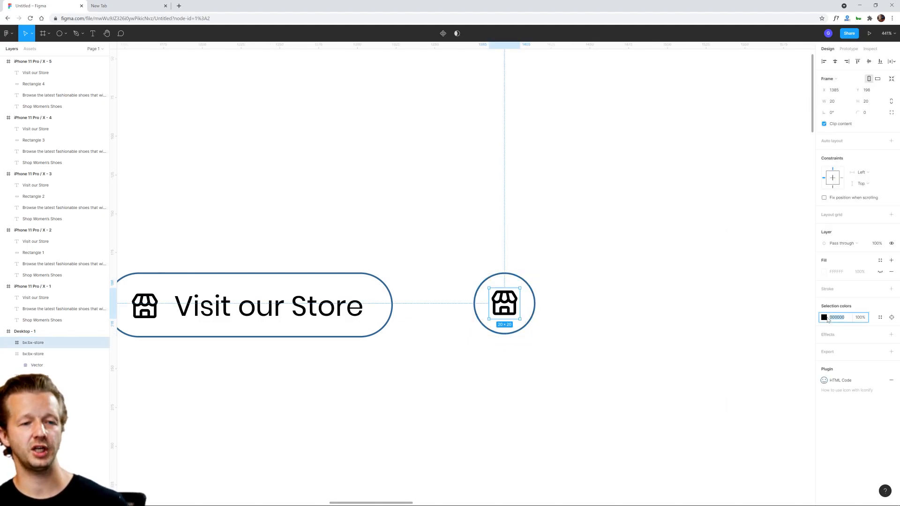
left_click(824, 318)
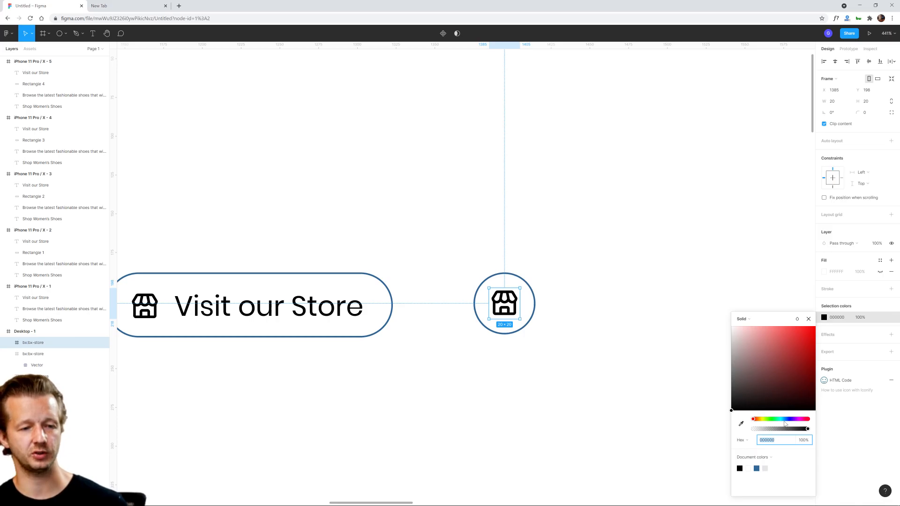
left_click(757, 468)
left_click(600, 375)
Review the row of link and button variants in the desktop frame, from the text link to the circular icon button.
scroll(530, 354, "down", 3)
scroll(553, 365, "down", 3)
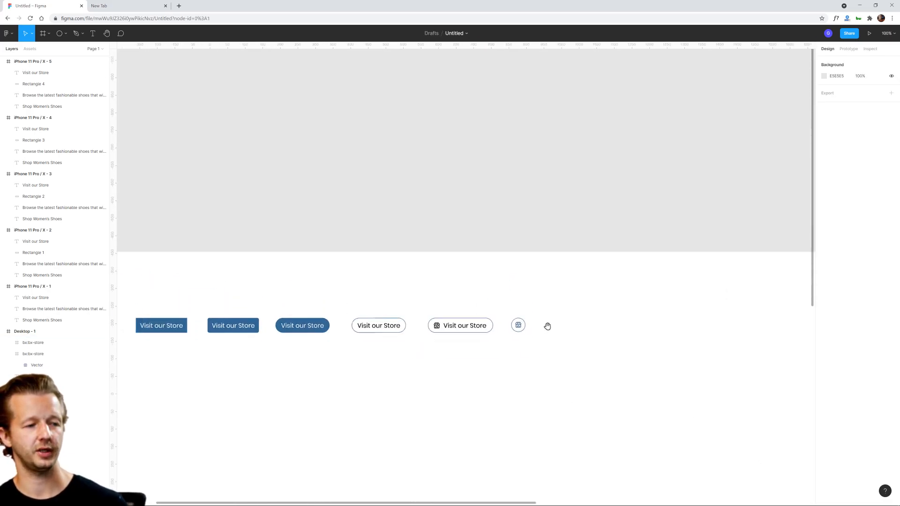
scroll(535, 281, "down", 4)
scroll(498, 226, "up", 3)
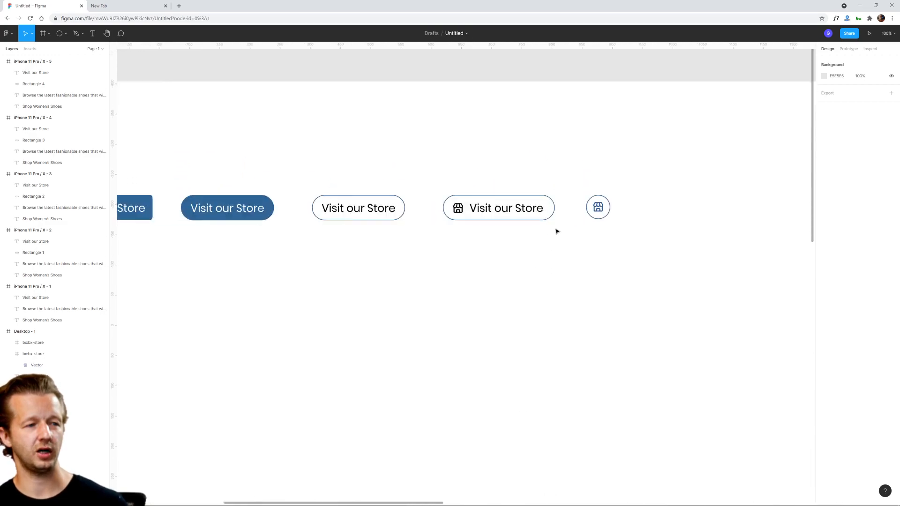
scroll(542, 261, "down", 2)
left_click_drag(488, 293, 558, 293)
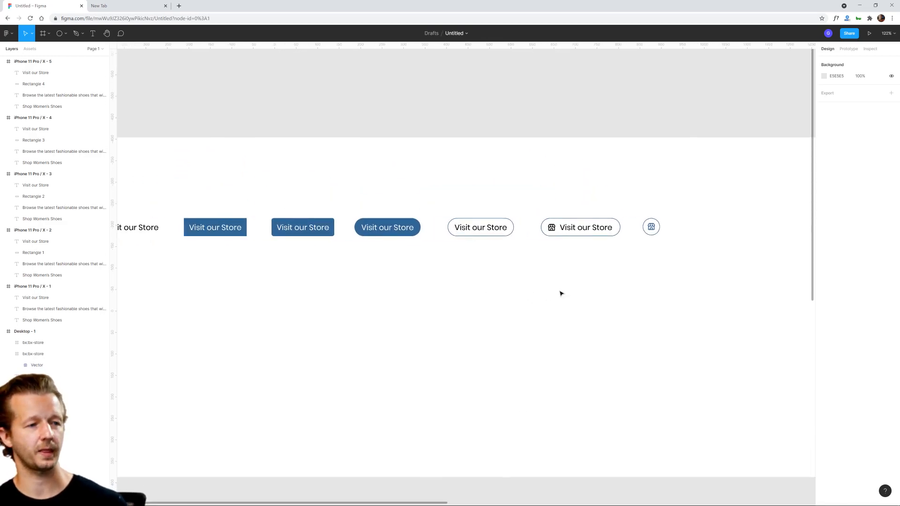
scroll(589, 293, "down", 2)
left_click_drag(614, 291, 521, 276)
left_click_drag(282, 281, 512, 277)
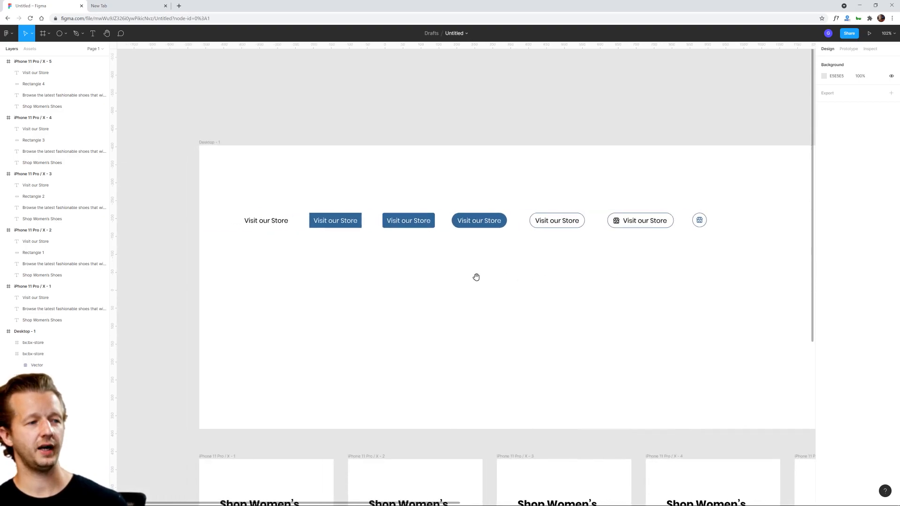
left_click_drag(457, 278, 424, 269)
scroll(476, 268, "up", 2)
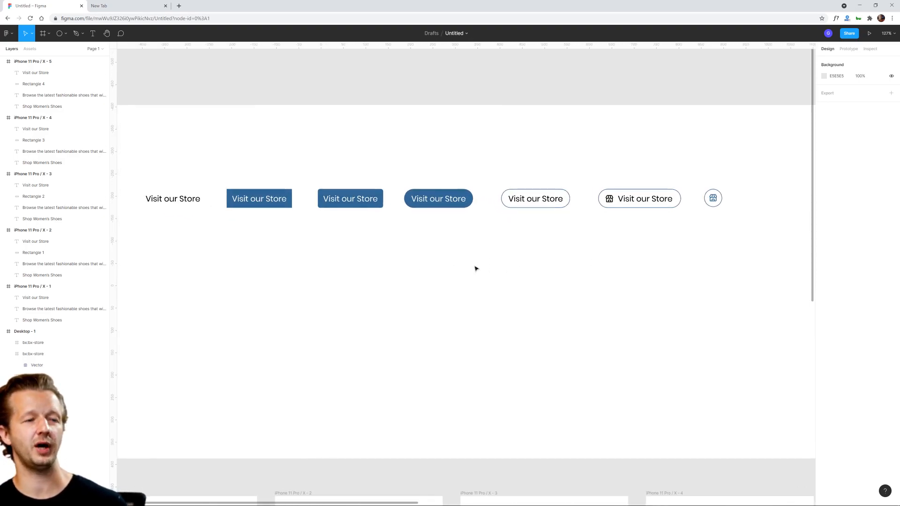
Duplicate the plain "Visit our Store" text link and place the copy after the circular icon button, aligned with the row.
left_click(193, 201)
key("ctrl+d")
left_click_drag(170, 200, 779, 214)
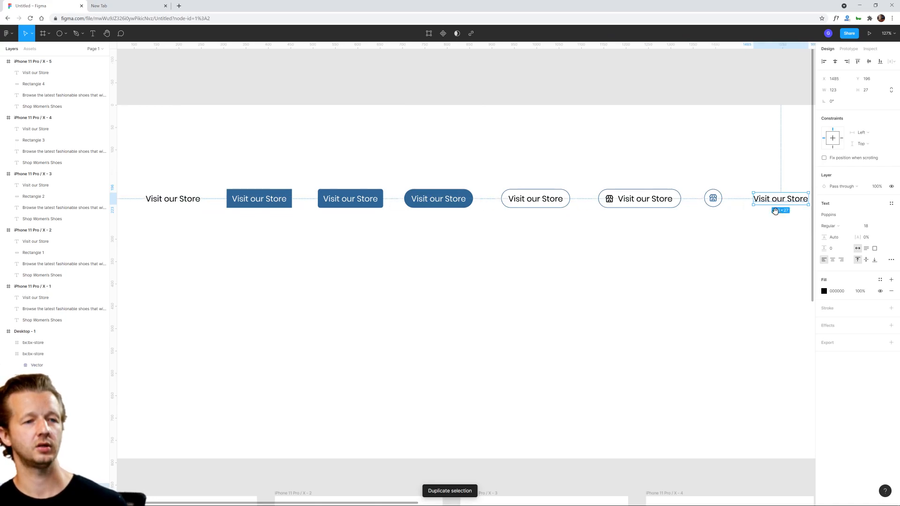
left_click(750, 226)
Draw a curved underline about 111 × 10 beneath the copied "Visit our Store" text with the Pen tool.
scroll(689, 235, "right", 5)
scroll(524, 209, "up", 10)
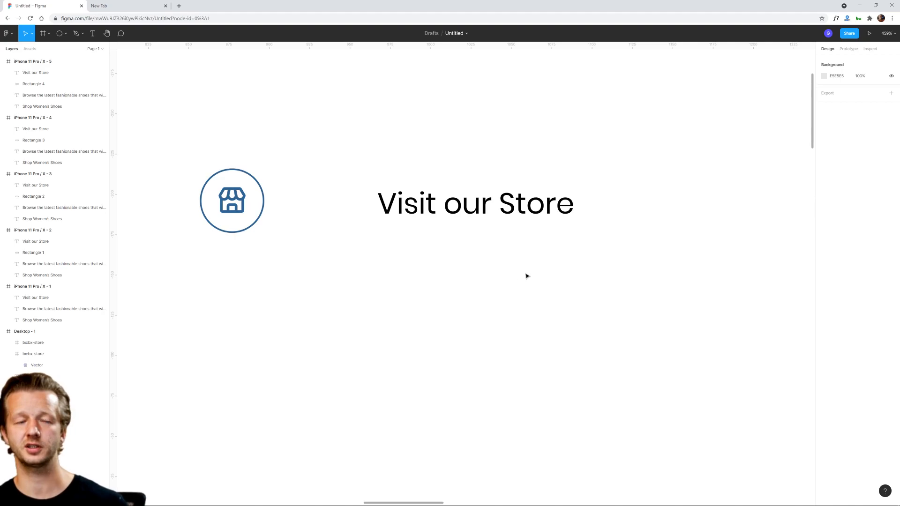
left_click(75, 35)
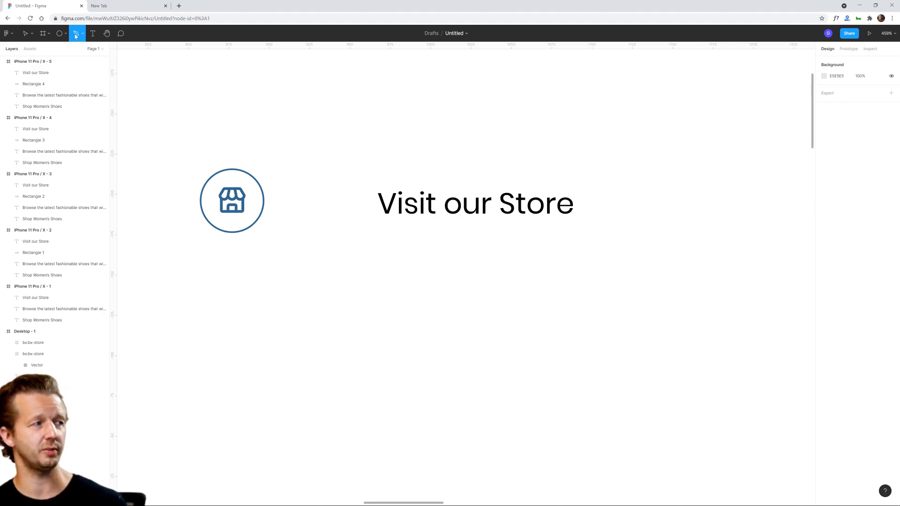
left_click(384, 237)
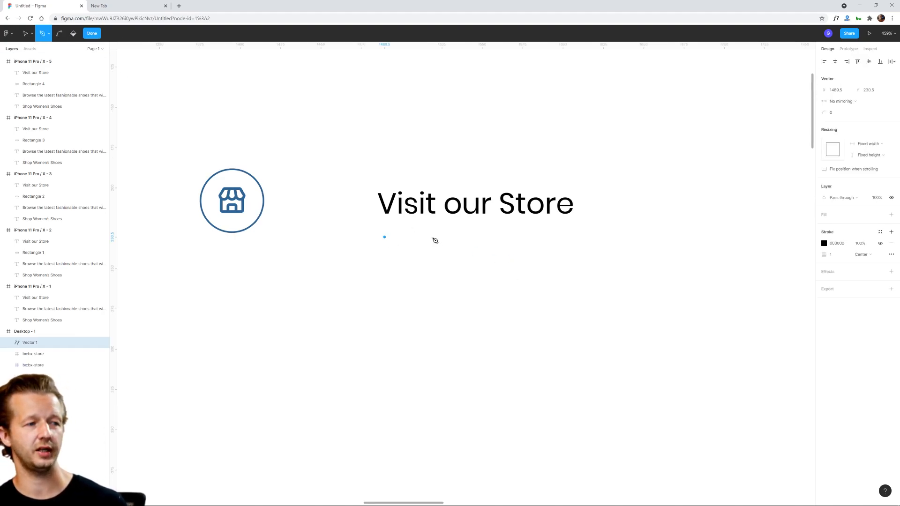
left_click_drag(563, 229, 619, 252)
key("Escape")
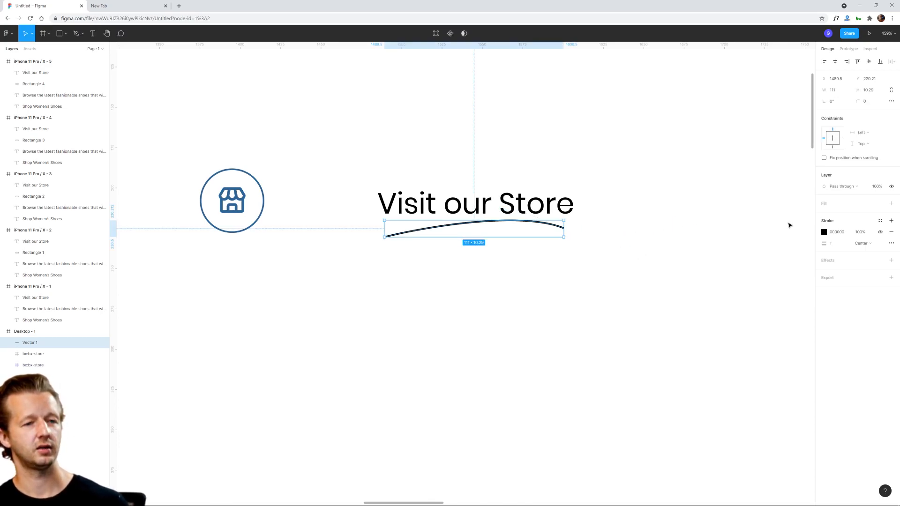
Set the curved underline's stroke to the document's blue 2F6597 with a width of 2.
left_click(824, 233)
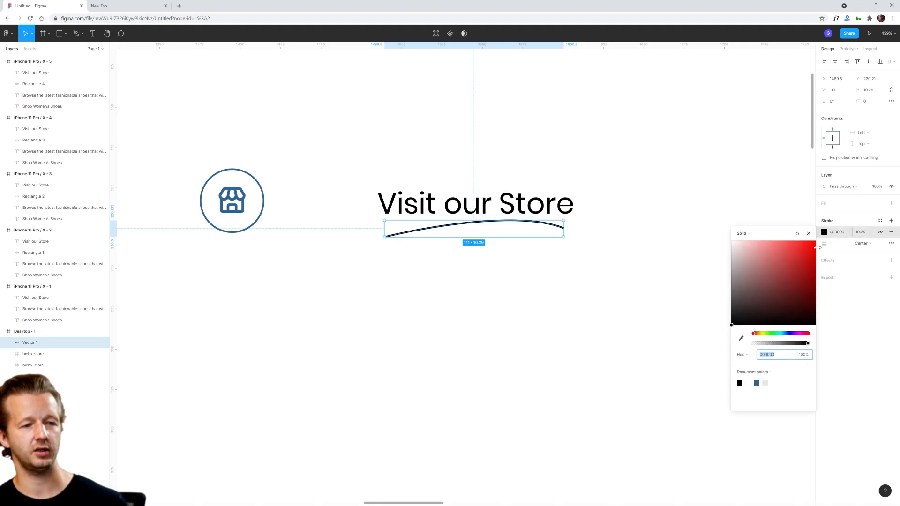
left_click(756, 382)
left_click(836, 244)
type("2")
key("Return")
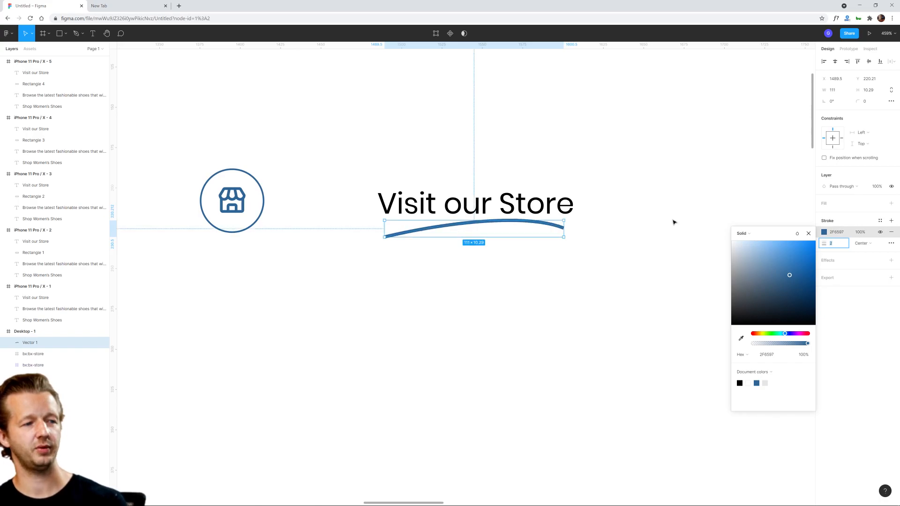
left_click(513, 207)
left_click(535, 143)
Move the whole row of link and button variants lower and further right within the desktop frame.
scroll(386, 161, "down", 5)
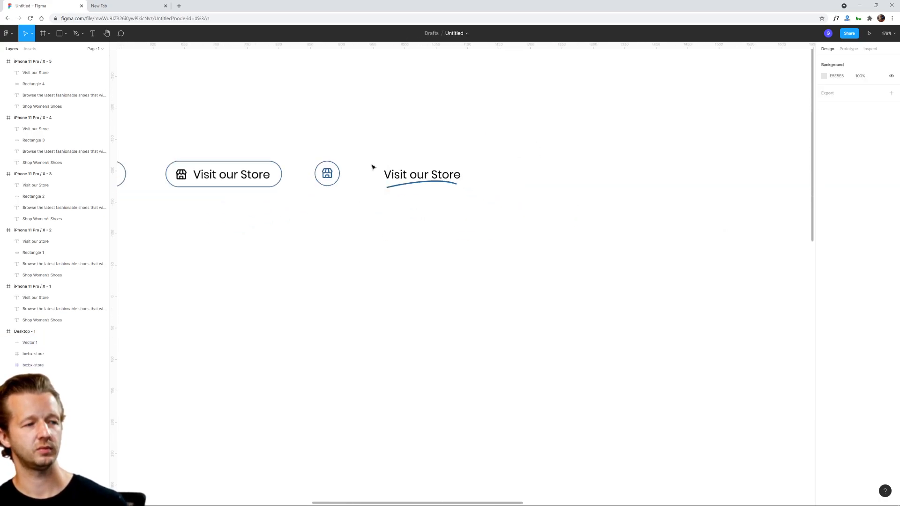
left_click_drag(326, 218, 516, 213)
scroll(517, 214, "down", 2)
left_click_drag(446, 217, 553, 219)
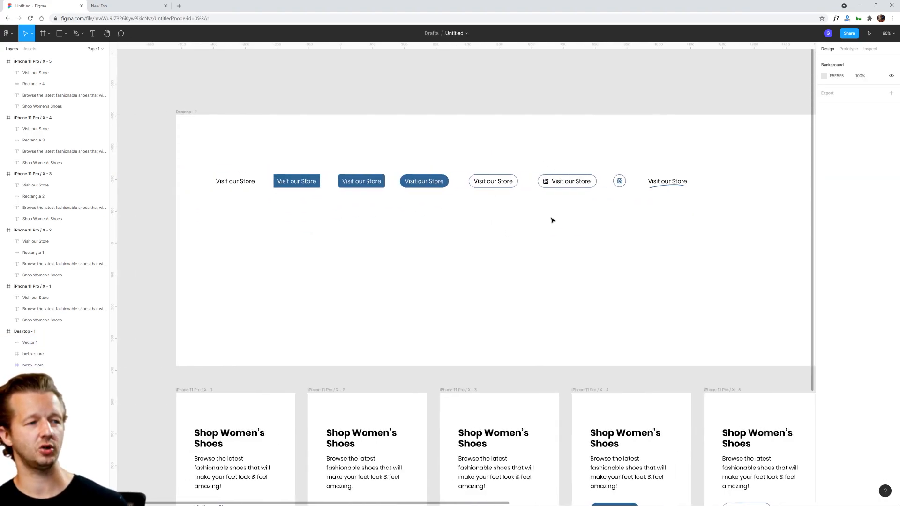
scroll(536, 203, "up", 1)
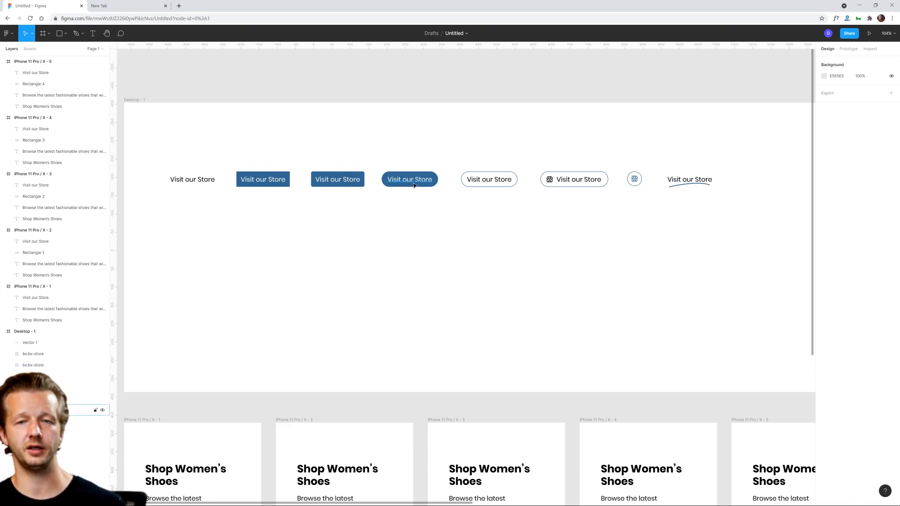
left_click_drag(516, 217, 542, 258)
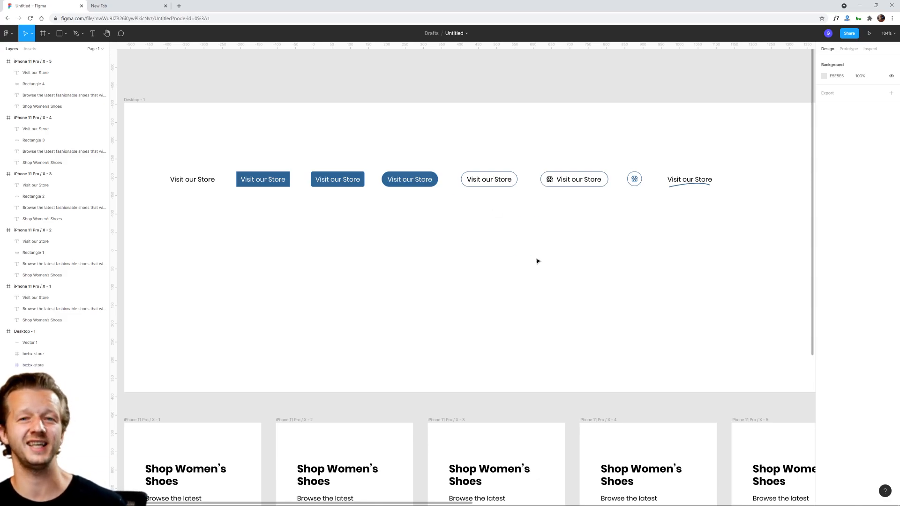
left_click_drag(157, 137, 731, 241)
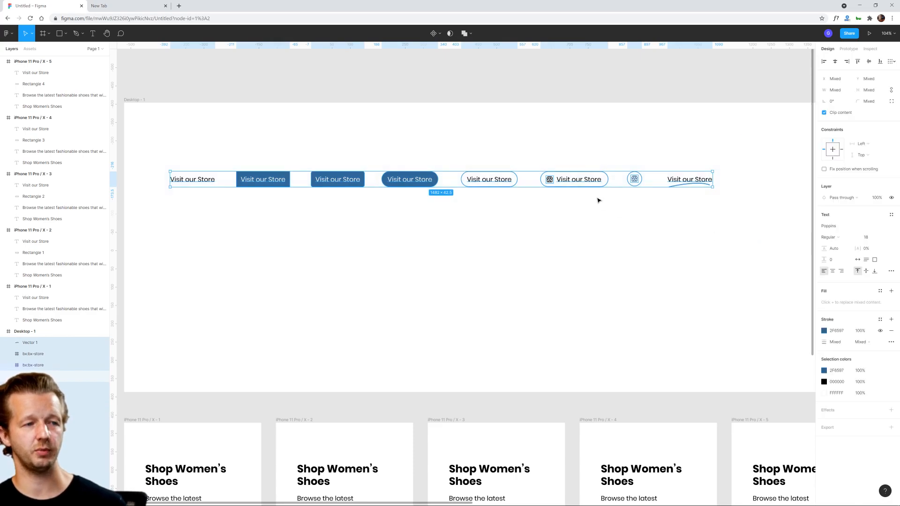
left_click_drag(580, 182, 611, 238)
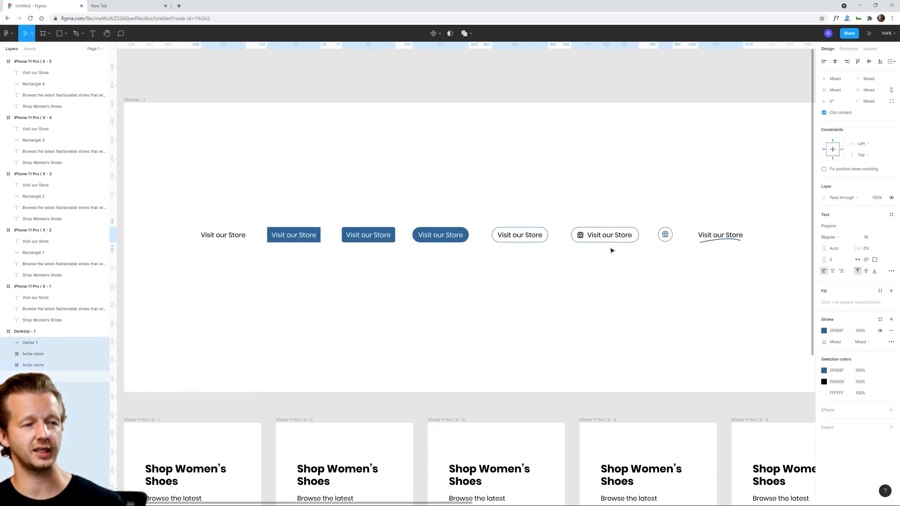
left_click(618, 287)
scroll(627, 284, "down", 1)
left_click_drag(627, 284, 558, 243)
scroll(565, 244, "down", 4)
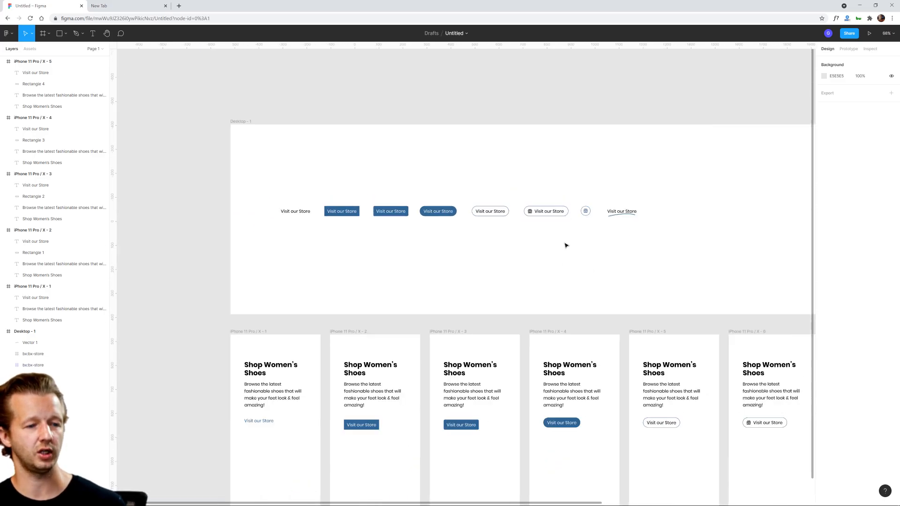
Duplicate the iPhone 11 Pro / X - 6 frame to add another phone frame at the end of the row.
scroll(566, 245, "down", 3)
scroll(592, 245, "right", 5)
scroll(553, 248, "down", 1)
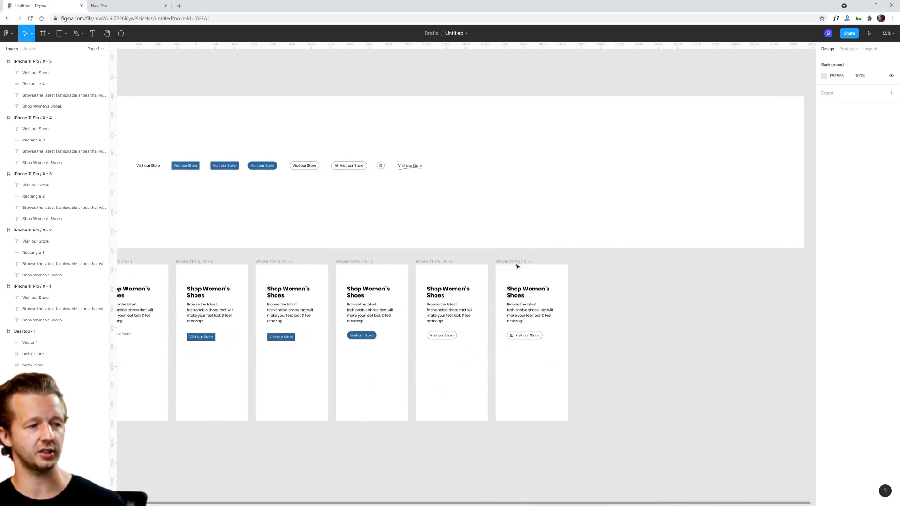
left_click(517, 266)
key("ctrl+d")
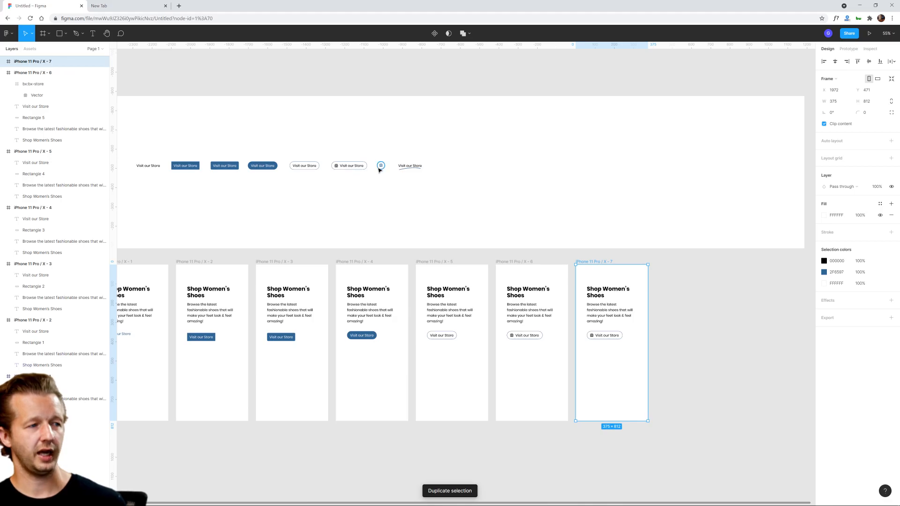
Compare the circular icon button and underlined link in the desktop frame with the buttons in the iPhone frames.
scroll(379, 167, "up", 6)
left_click_drag(368, 142, 398, 190)
left_click(430, 230)
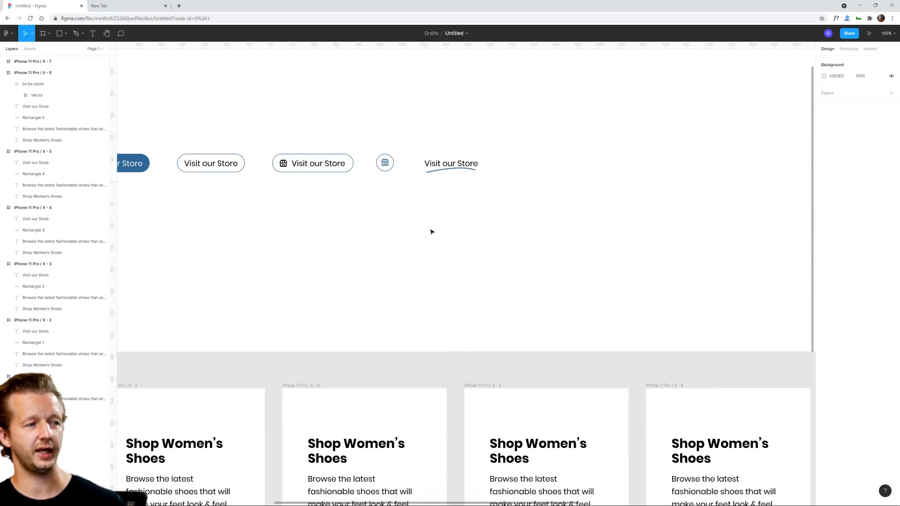
scroll(515, 235, "down", 5)
scroll(504, 211, "right", 4)
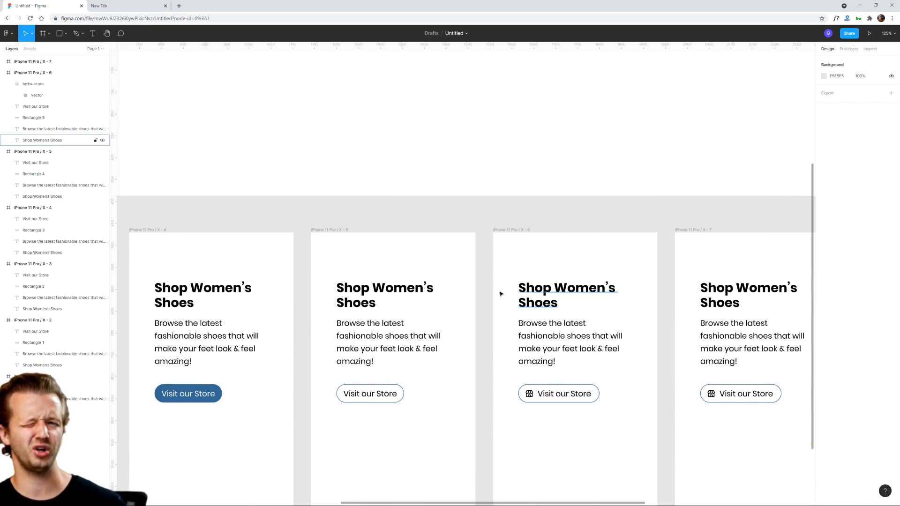
scroll(444, 221, "down", 2)
scroll(422, 213, "up", 3)
scroll(421, 213, "left", 2)
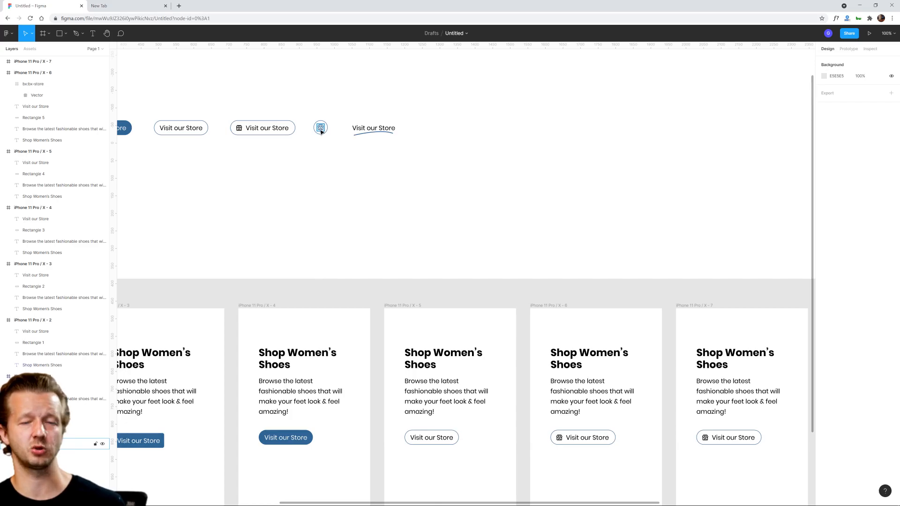
Replace the icon button in the iPhone 11 Pro / X - 7 frame with a copy of the curve-underlined "Visit our Store" link, left-aligned beneath the paragraph.
left_click_drag(343, 109, 398, 144)
left_click(413, 161)
left_click_drag(602, 203, 373, 130)
left_click_drag(549, 388, 470, 362)
key("Delete")
key("ctrl+v")
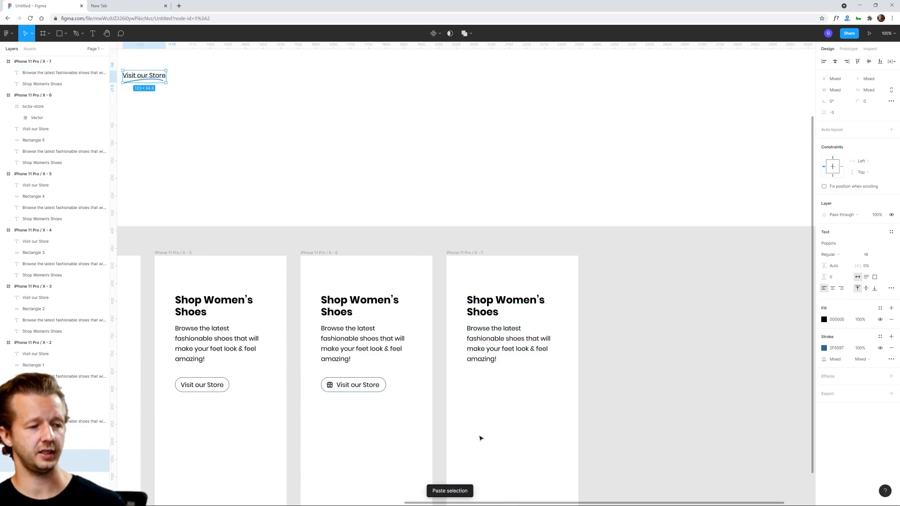
left_click_drag(148, 77, 487, 383)
left_click(642, 359)
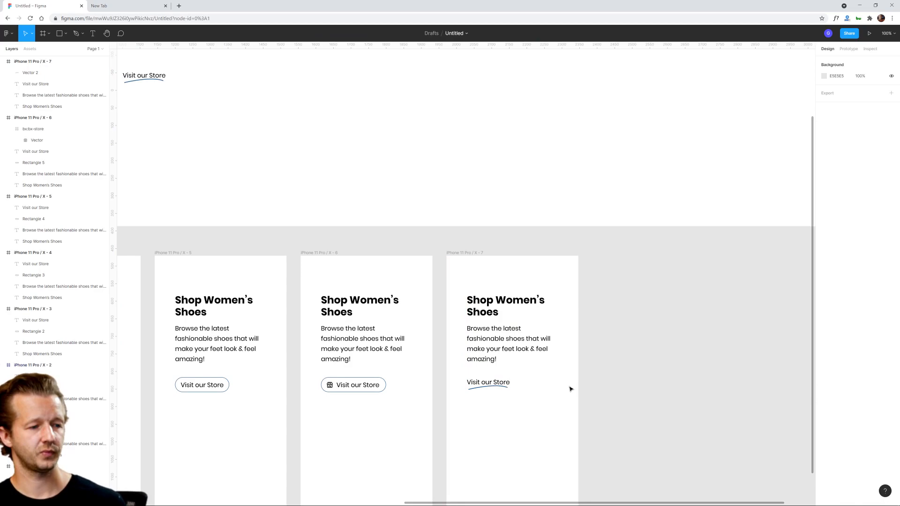
Set the "Visit our Store" text fill in the iPhone 11 Pro / X - 7 frame to the document's blue 2F6597, matching its underline.
left_click(507, 384)
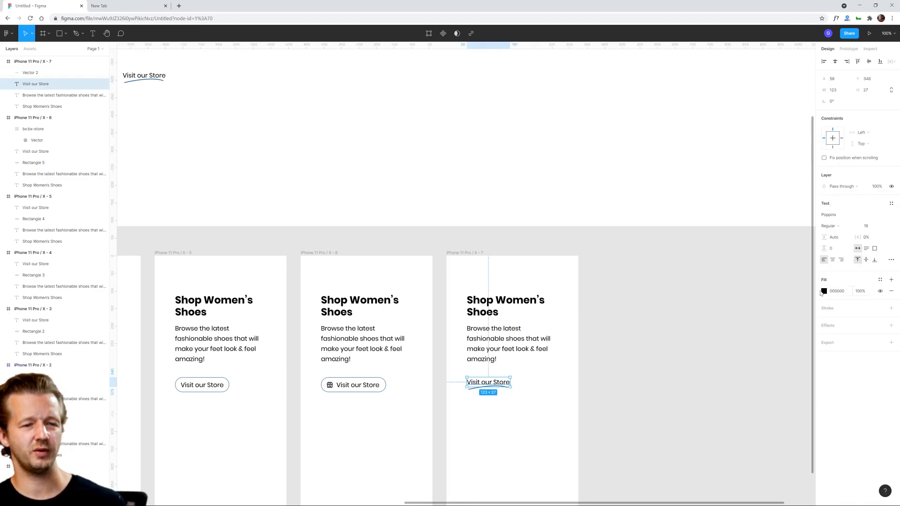
left_click(824, 292)
left_click(756, 442)
left_click(639, 428)
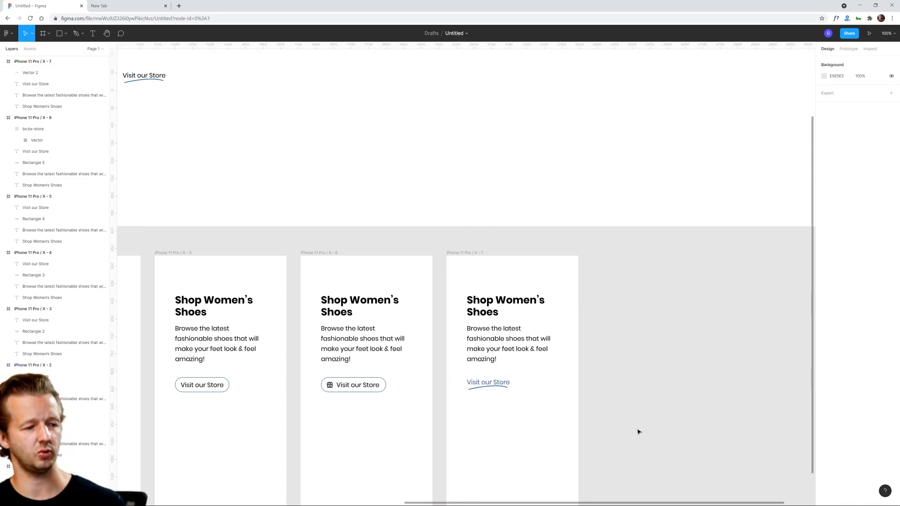
left_click(487, 389)
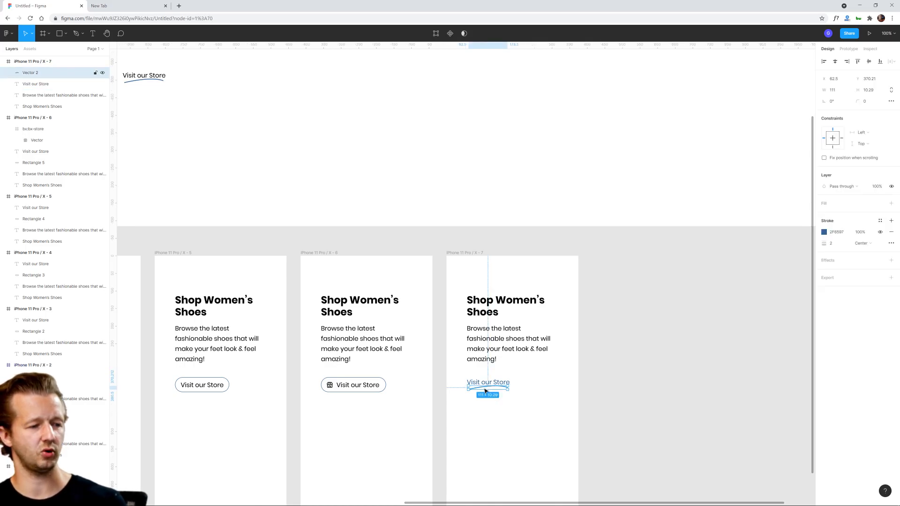
left_click(720, 358)
Review the desktop row of link and button variants alongside their use in the iPhone frames.
scroll(552, 367, "down", 5)
left_click_drag(555, 366, 708, 289)
left_click_drag(509, 323, 528, 364)
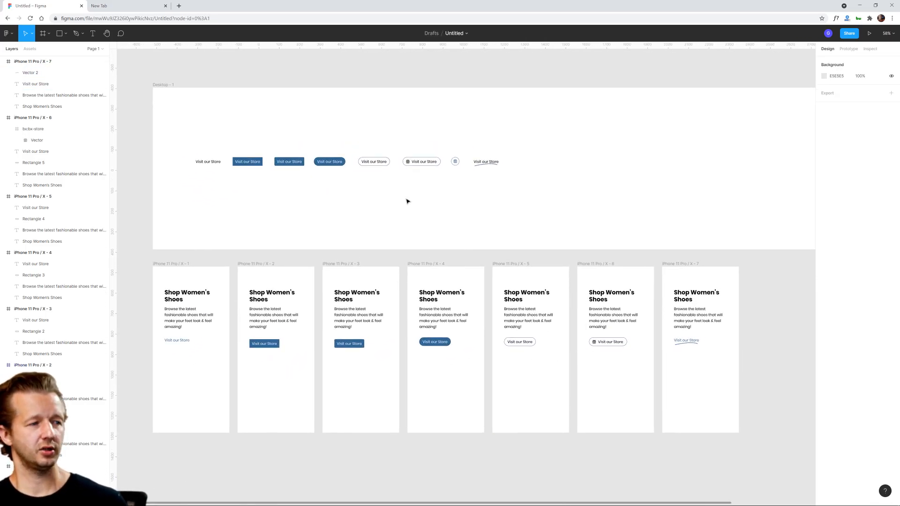
scroll(338, 181, "up", 5)
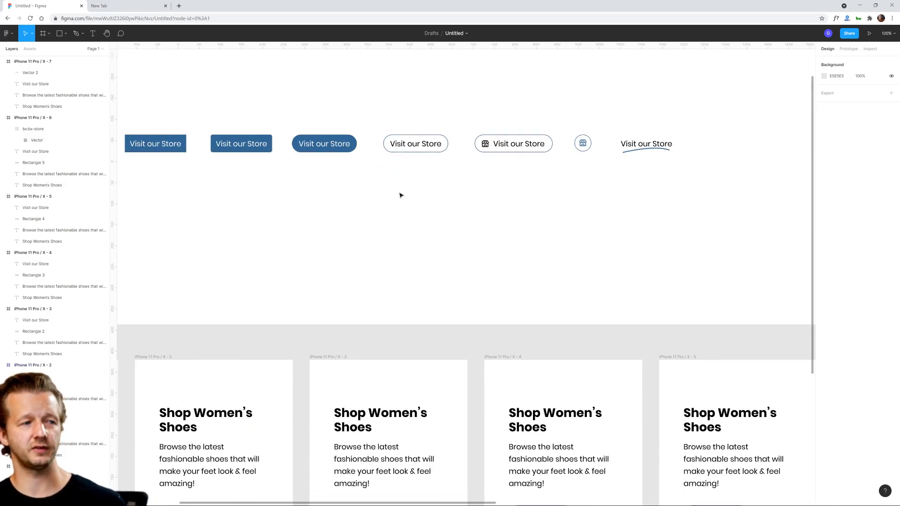
scroll(400, 185, "up", 3)
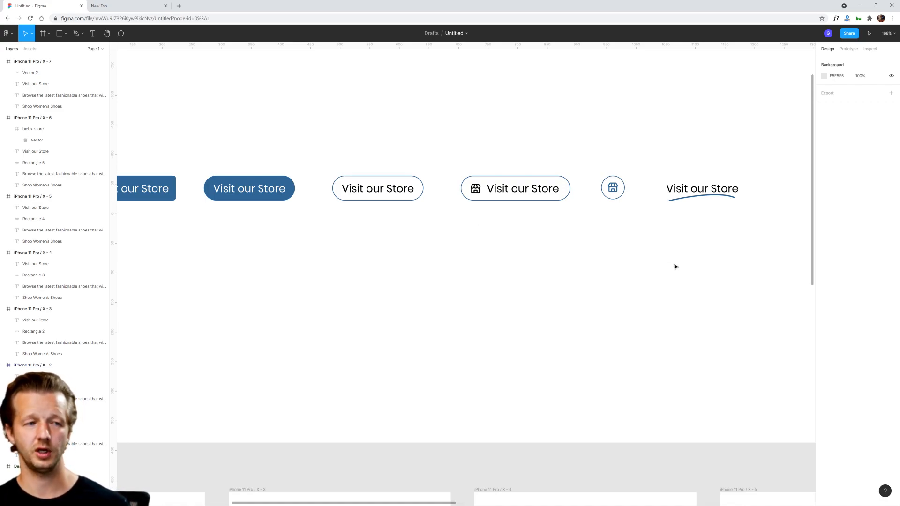
scroll(500, 258, "down", 2)
scroll(499, 258, "down", 1)
left_click_drag(454, 264, 514, 221)
scroll(568, 213, "down", 2)
left_click_drag(585, 205, 455, 169)
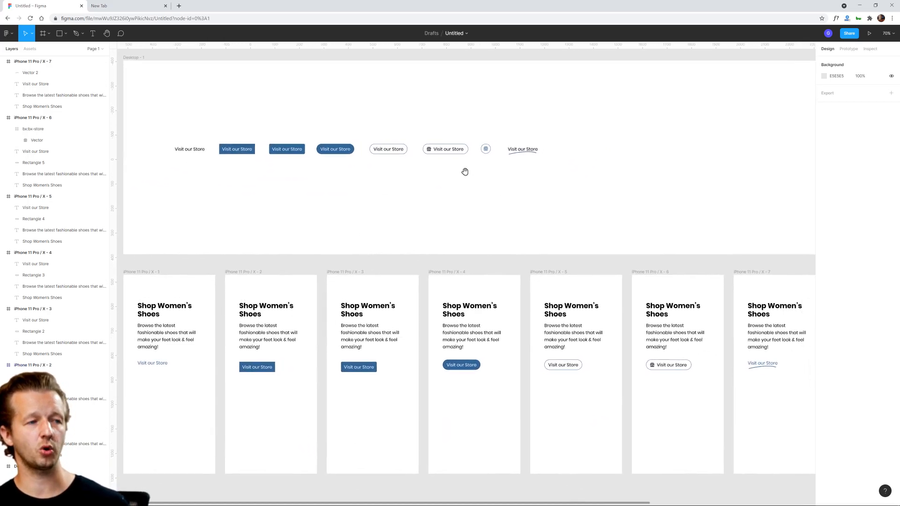